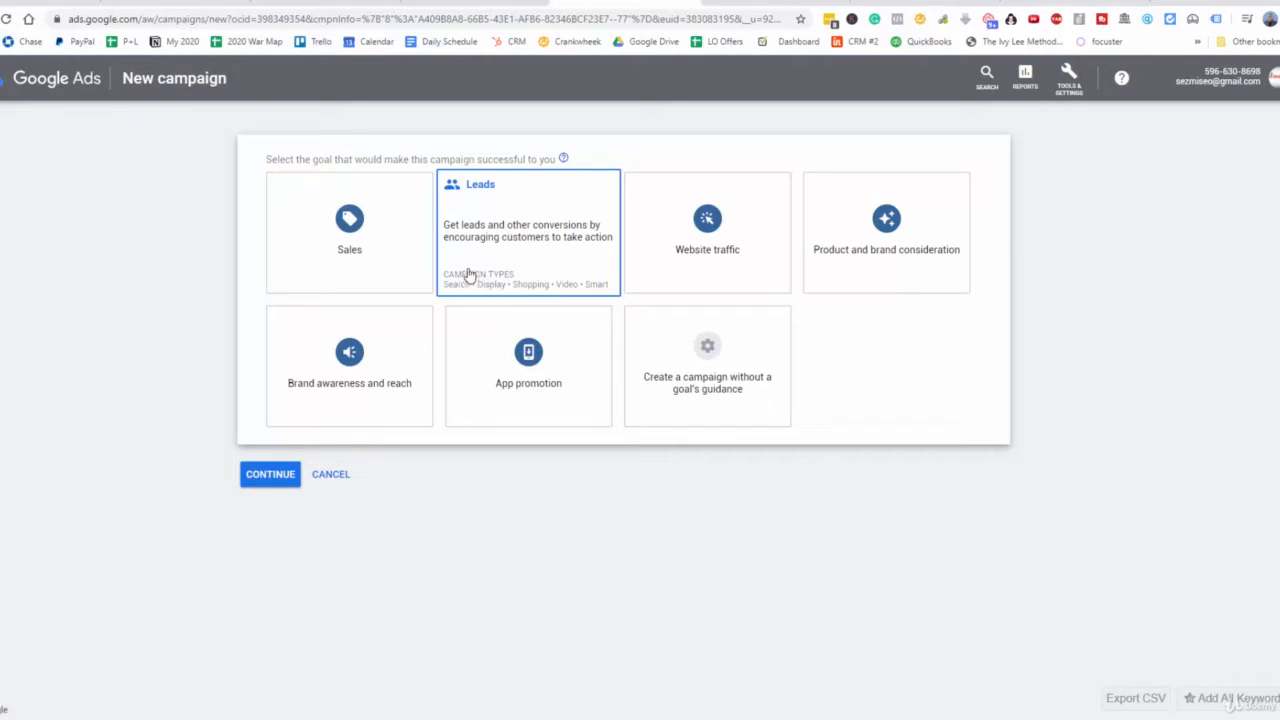
Choose Leads as the campaign goal and Search as the campaign type.
click(524, 240)
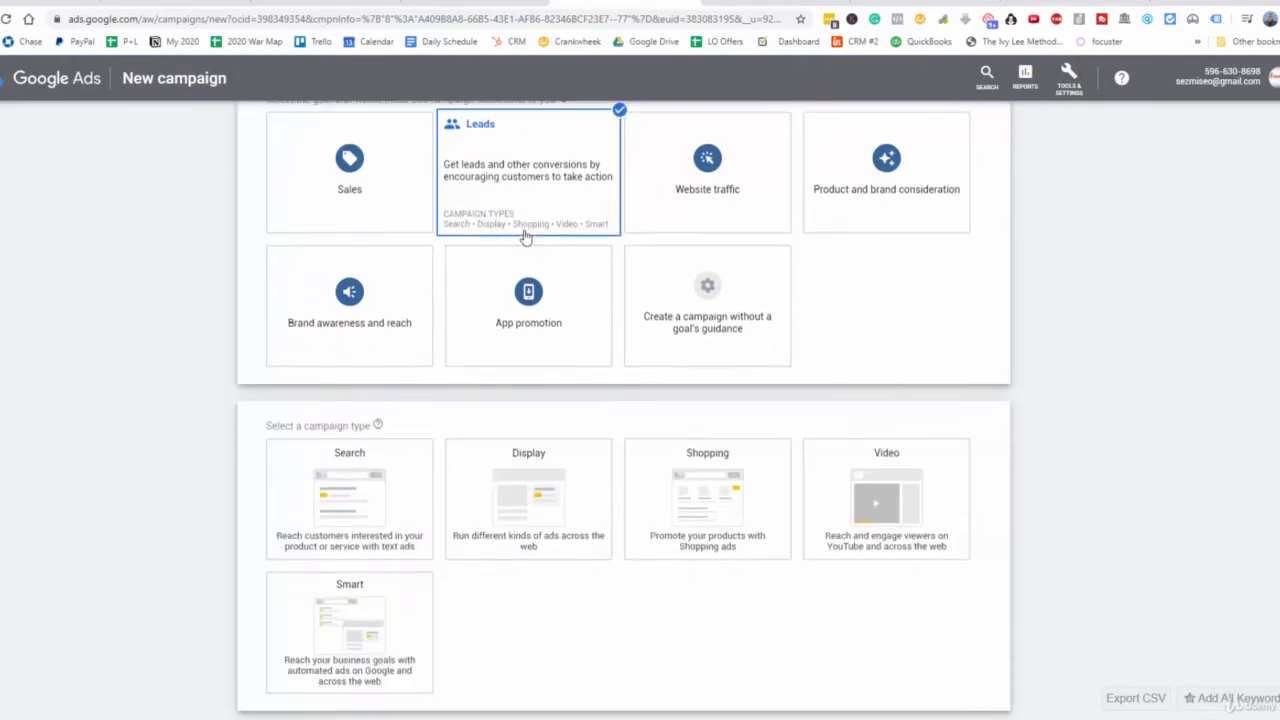
click(380, 460)
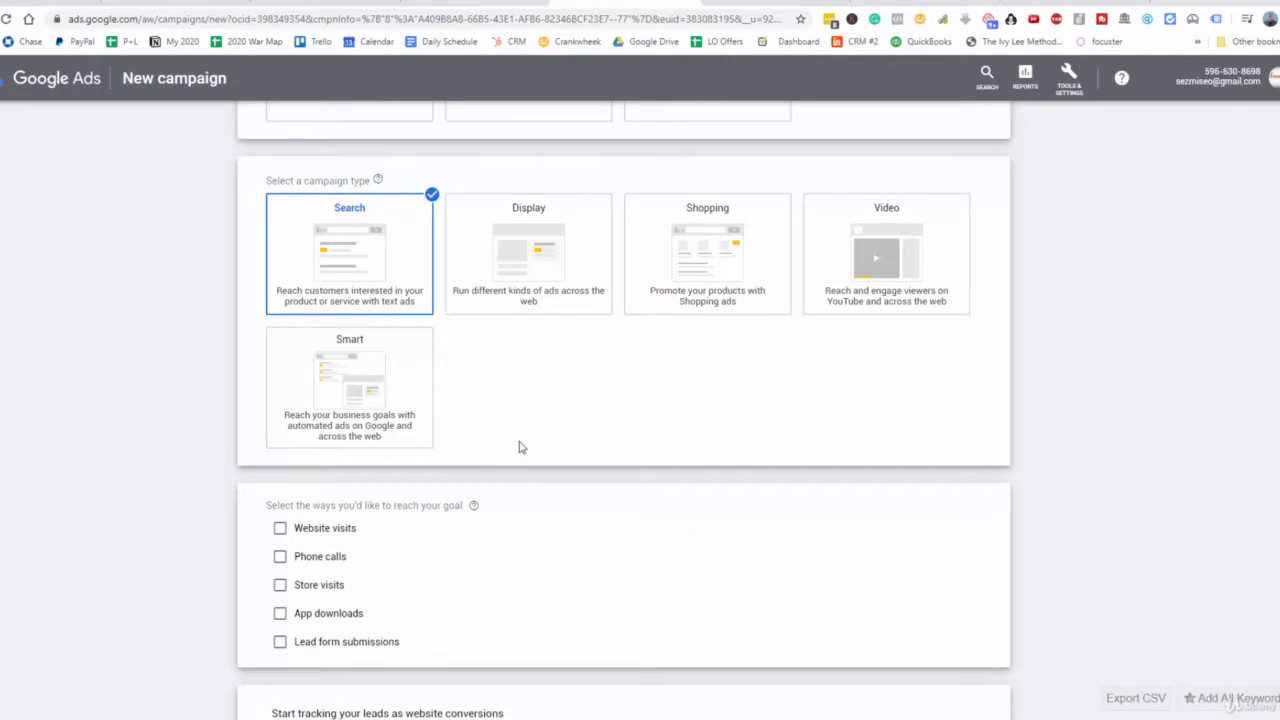
scroll(518, 443, down, 1)
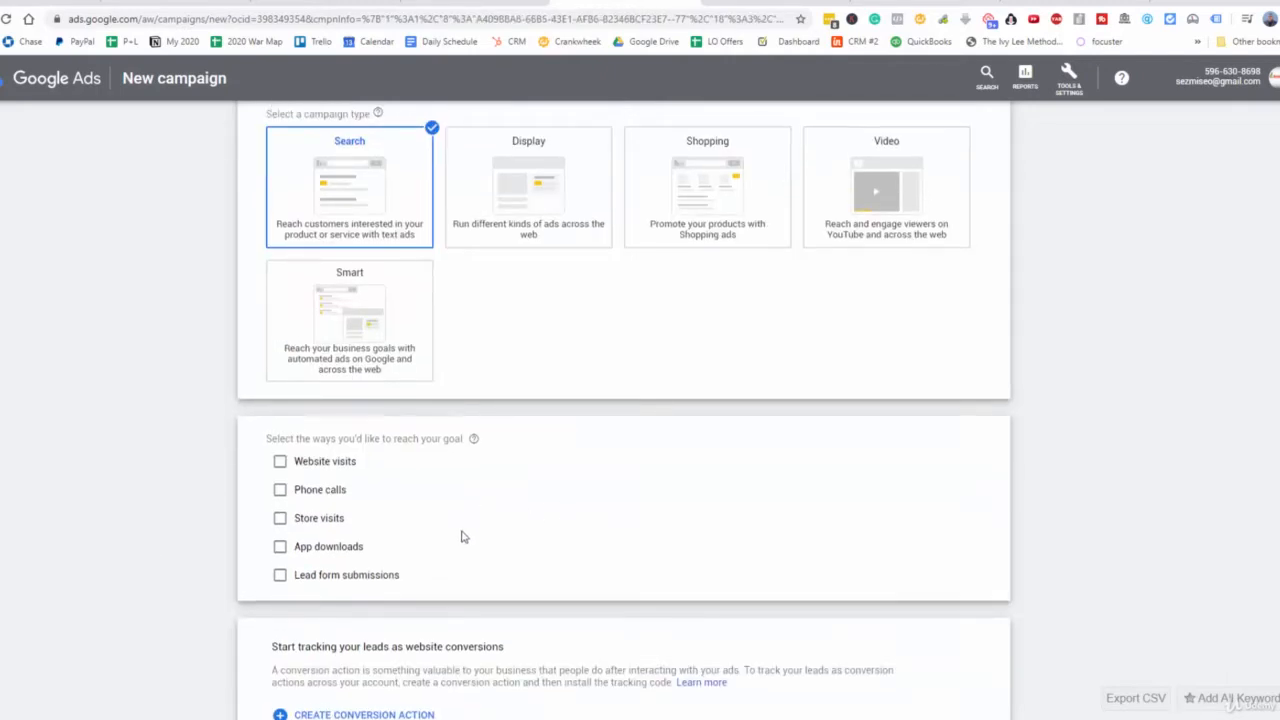
Select website visits as the way to reach the goal, using the copied crawlspaceprocleaners.com address as the business website, and continue.
click(280, 463)
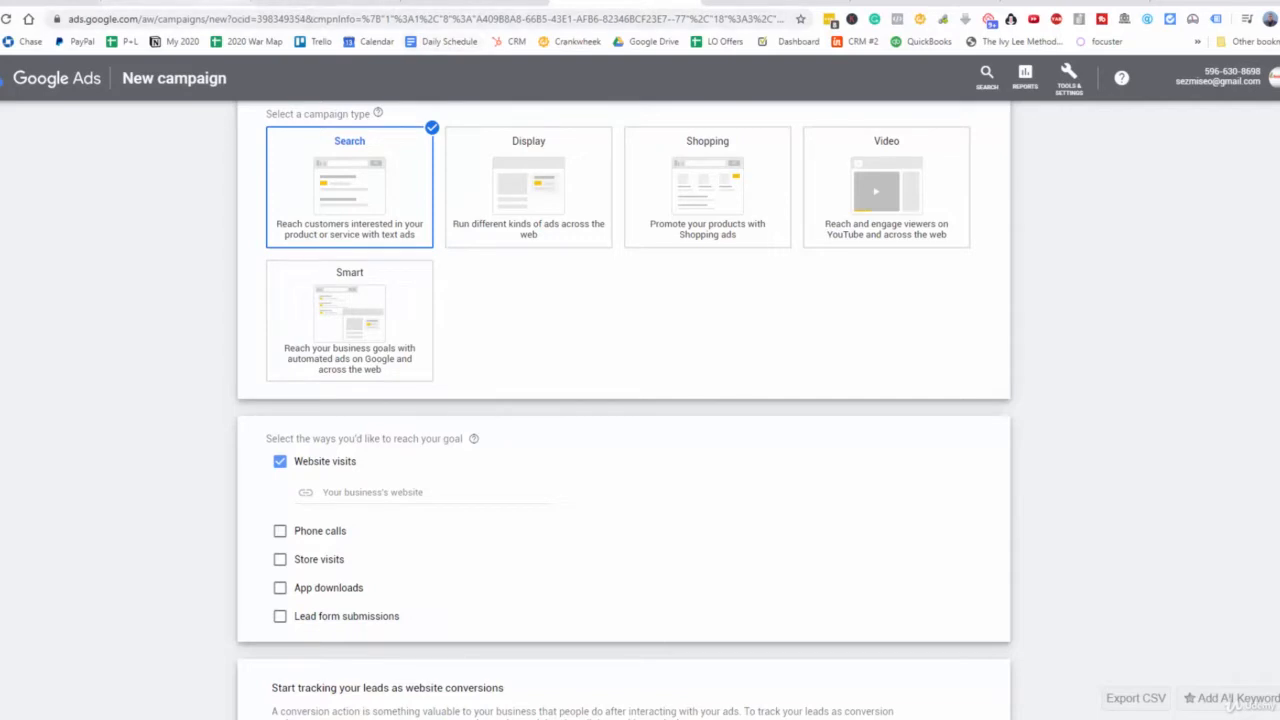
click(220, 2)
drag(253, 19, 122, 34)
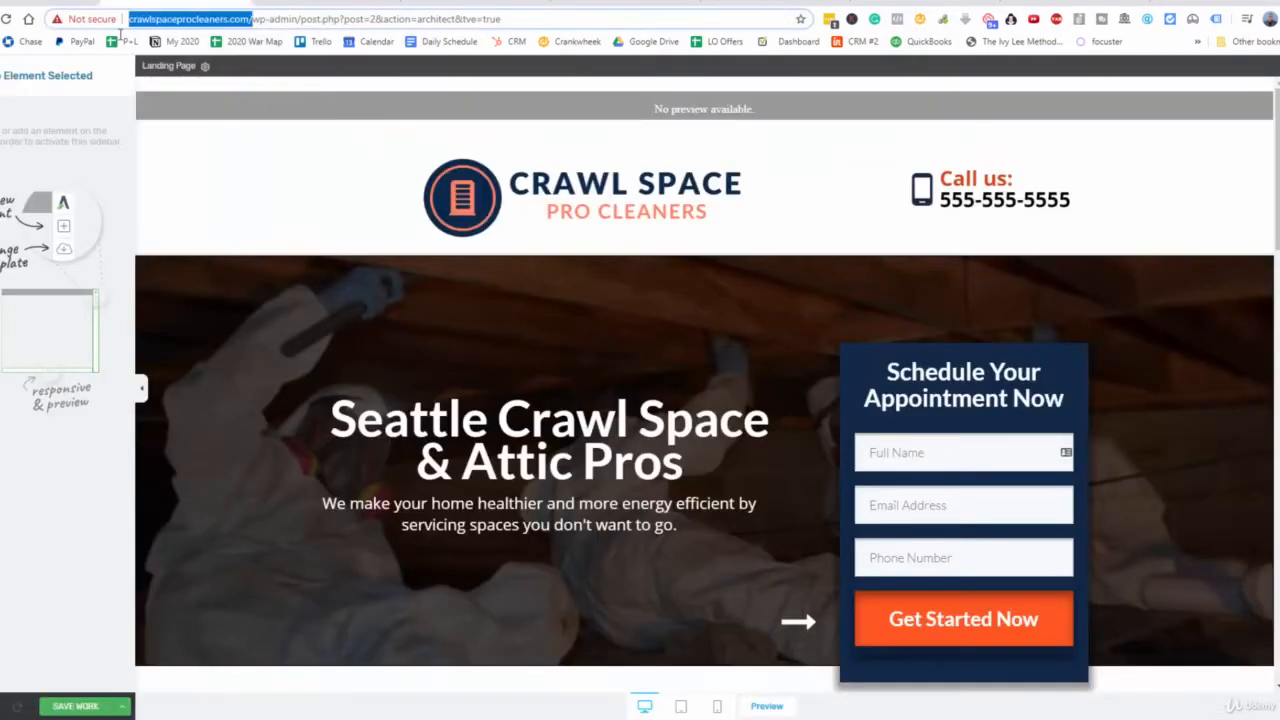
right_click(148, 28)
click(200, 102)
click(224, 3)
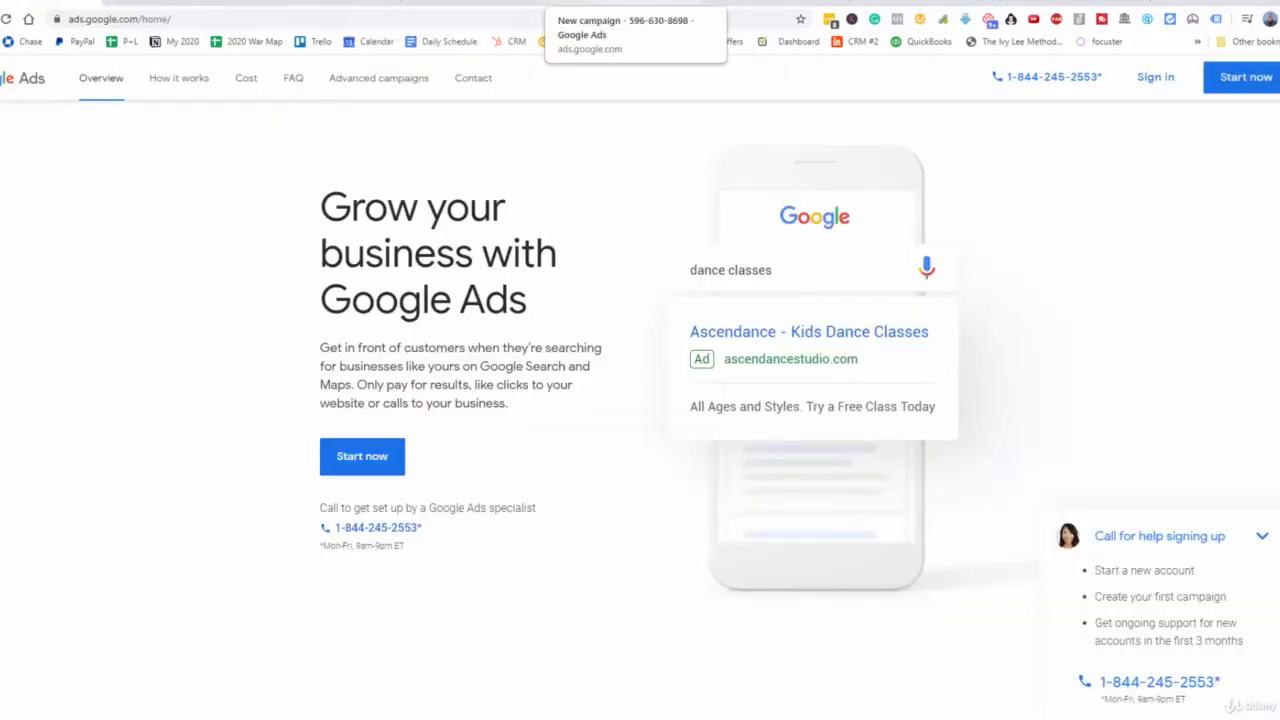
click(590, 2)
click(408, 491)
key(ctrl+v)
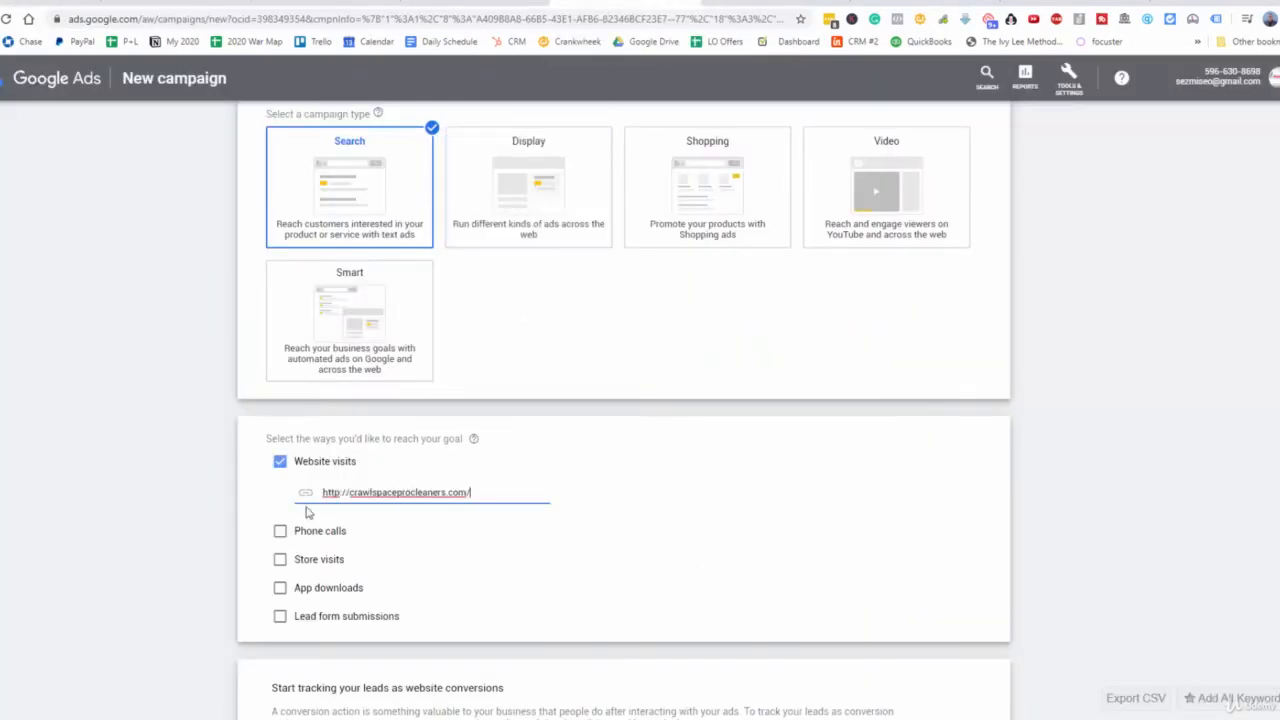
scroll(445, 511, down, 2)
click(295, 640)
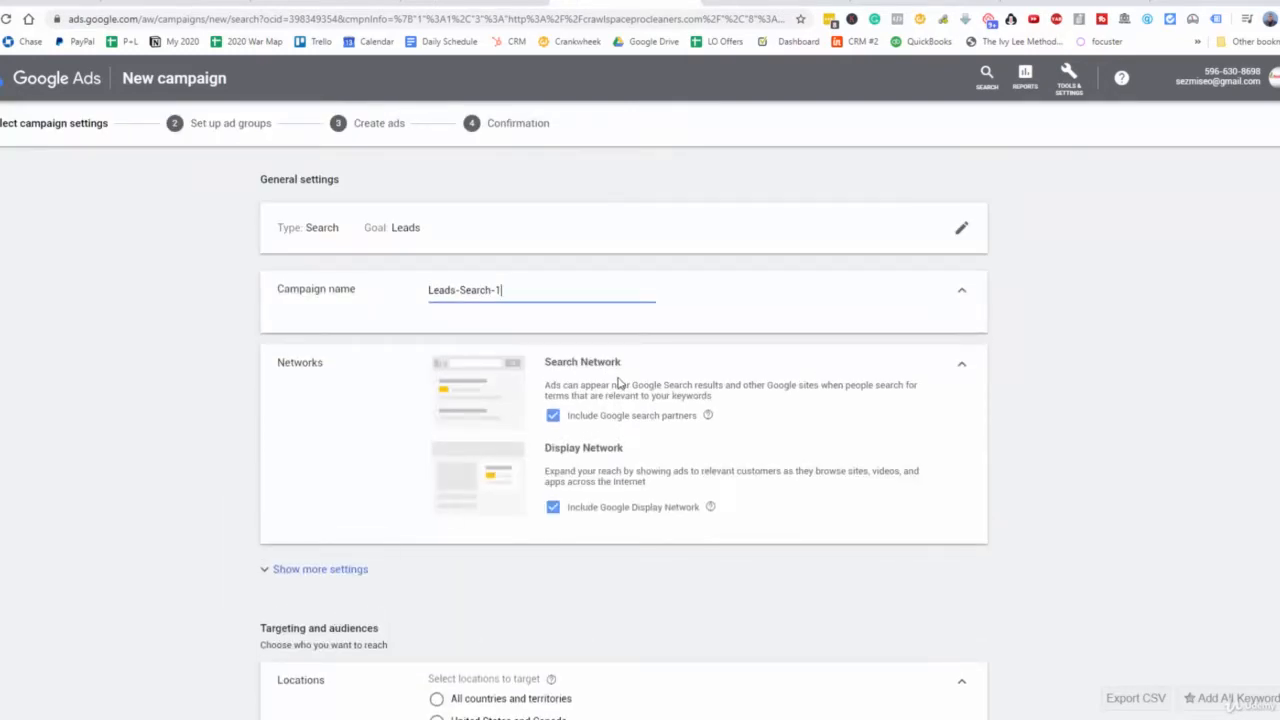
Name the campaign "Crawl Space Cleaning #1" and exclude the Google Display Network from its networks.
drag(529, 302, 426, 307)
text(Crawl SPa)
key(BackSpace)
text(pace Clen)
key(BackSpace)
key(BackSpace)
text(ing C)
text(1)
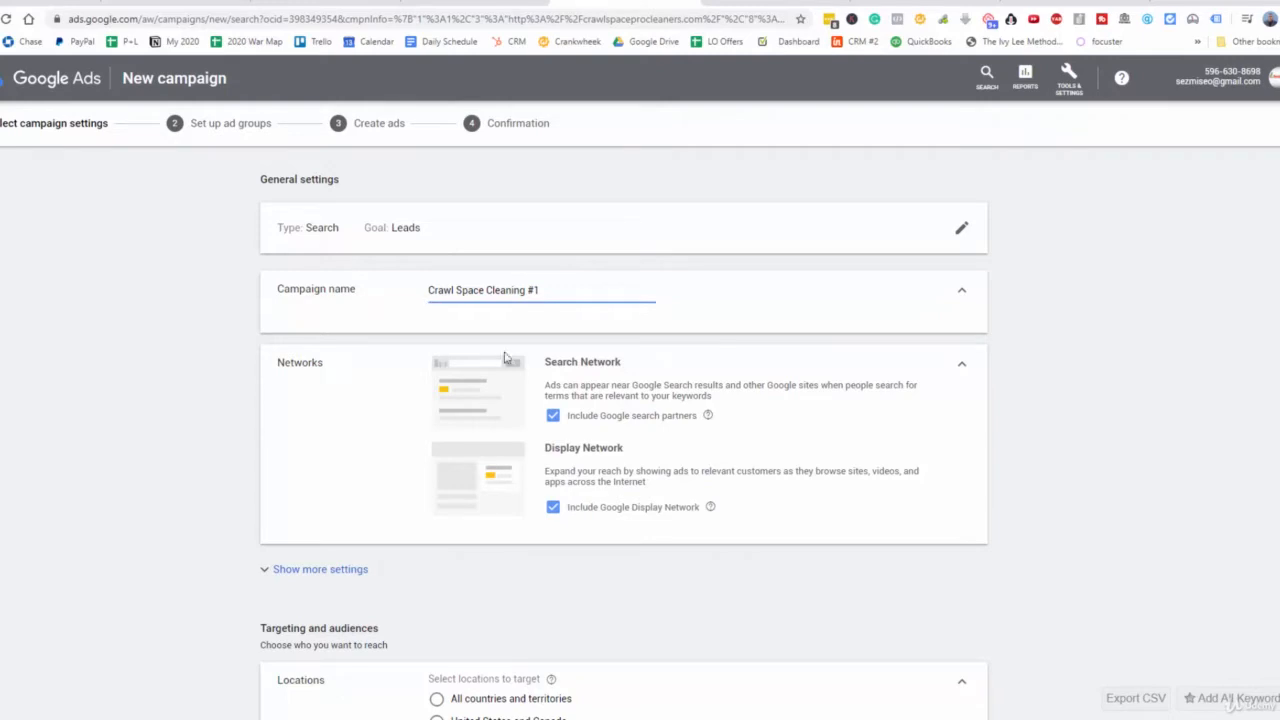
click(555, 507)
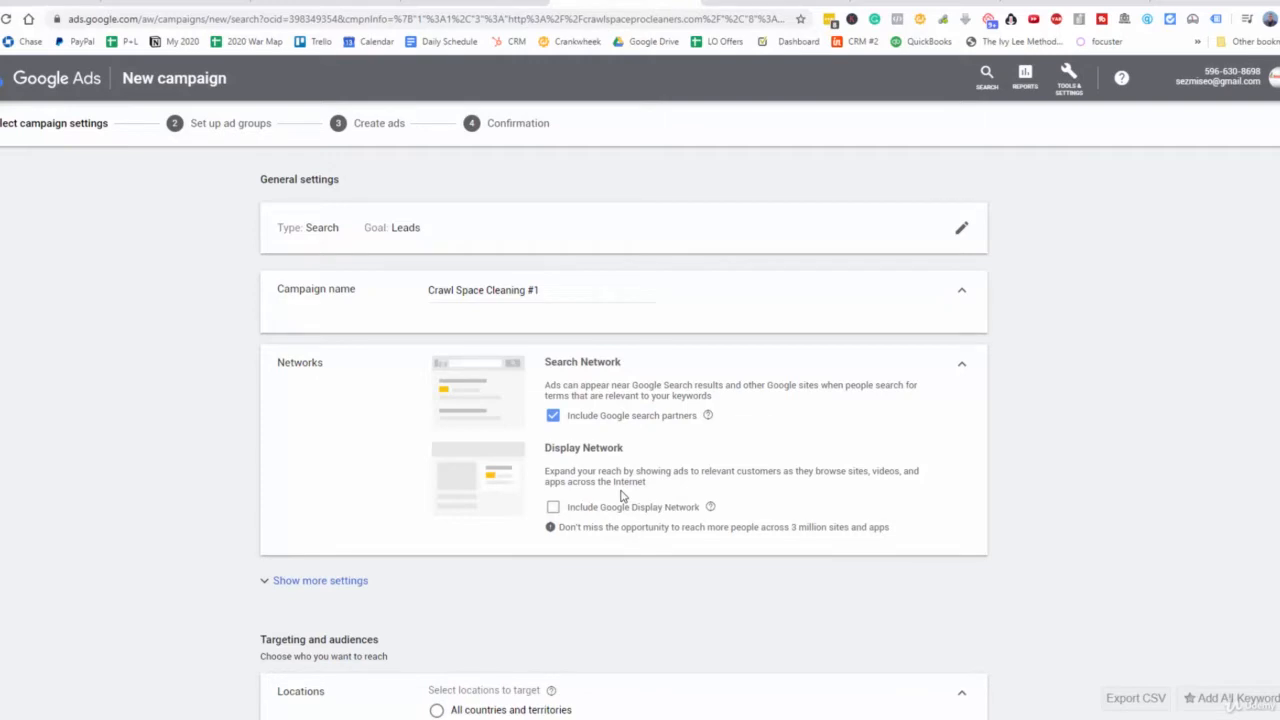
Target the city of Seattle, Washington, United States as the campaign's location.
scroll(640, 480, down, 1)
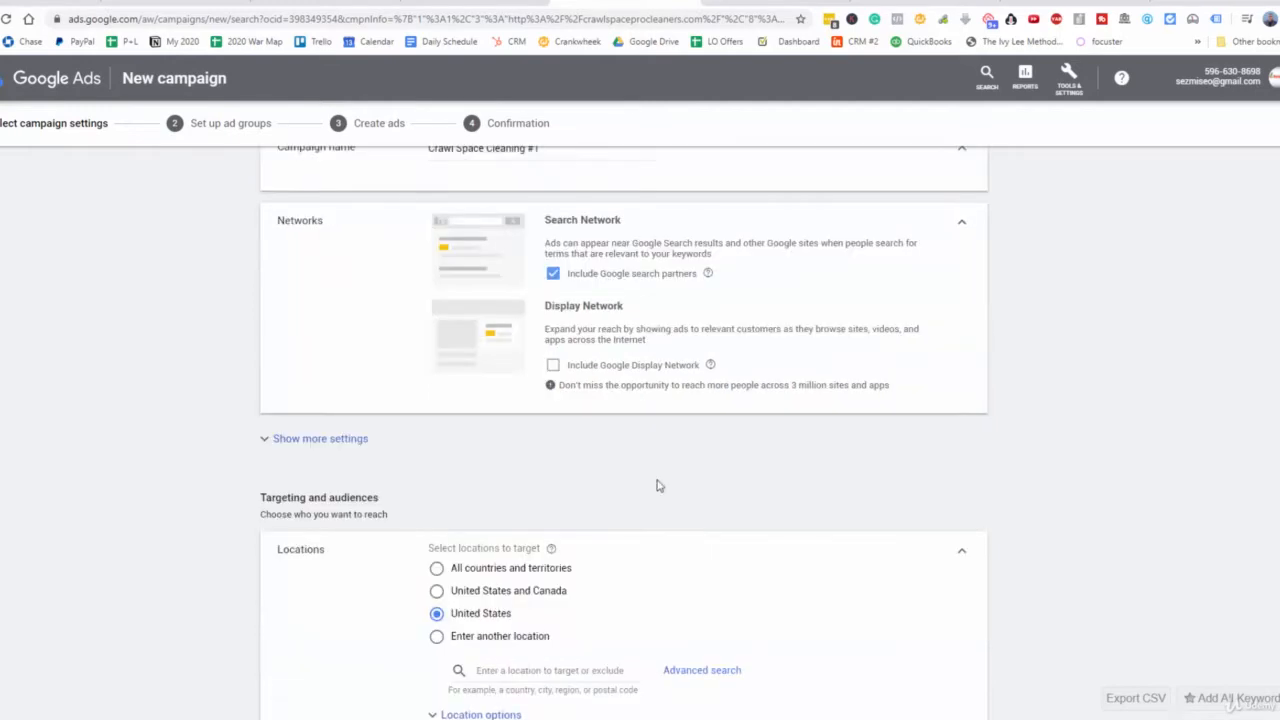
scroll(654, 485, down, 1)
scroll(540, 395, down, 1)
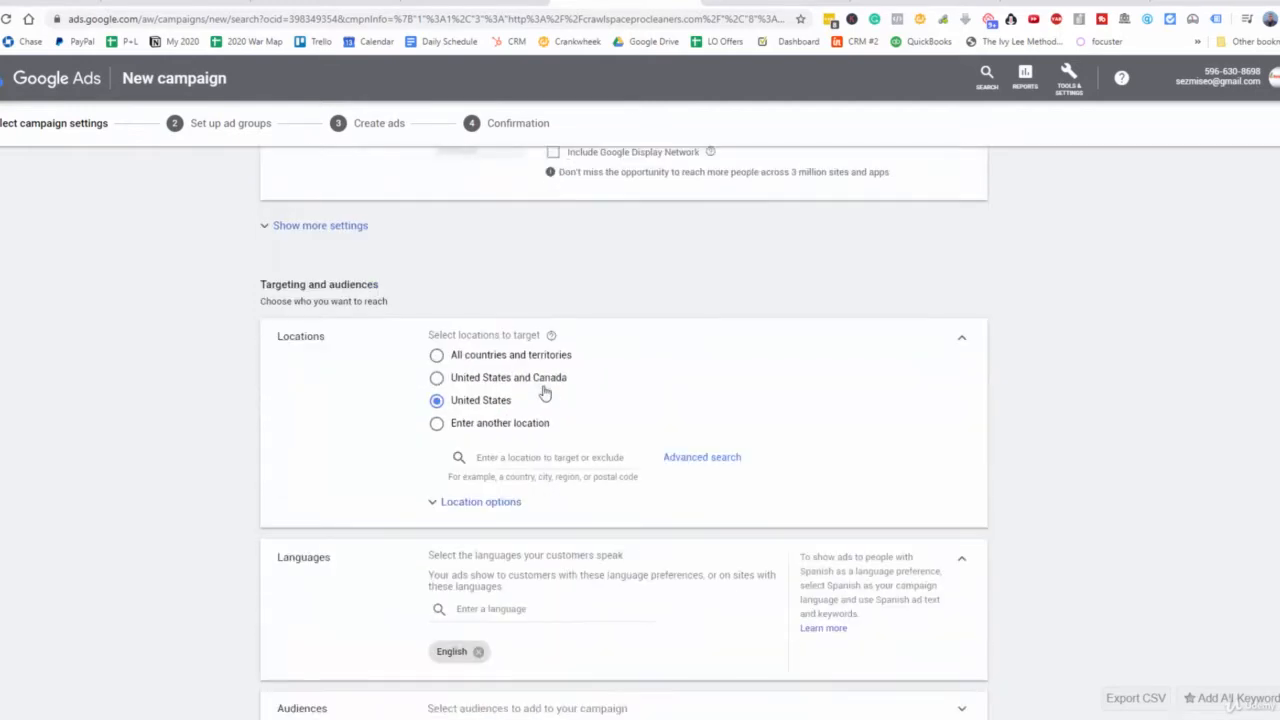
click(524, 456)
text(s)
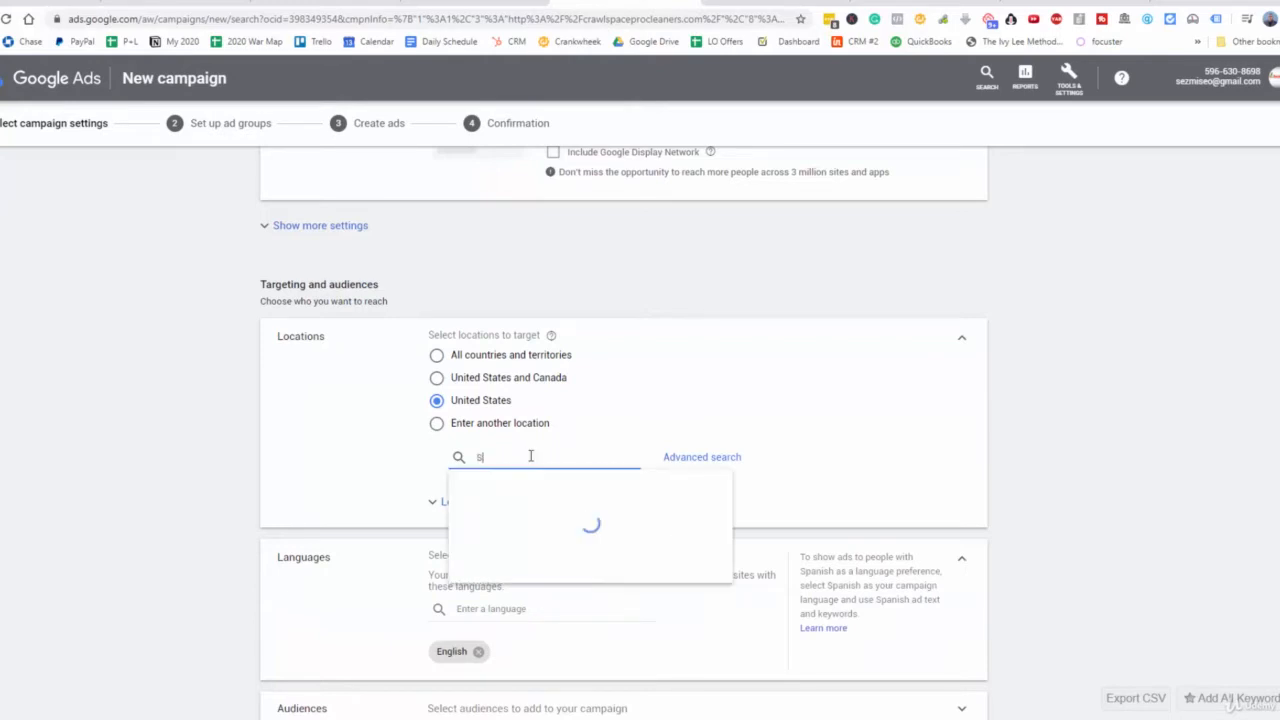
text(eattle)
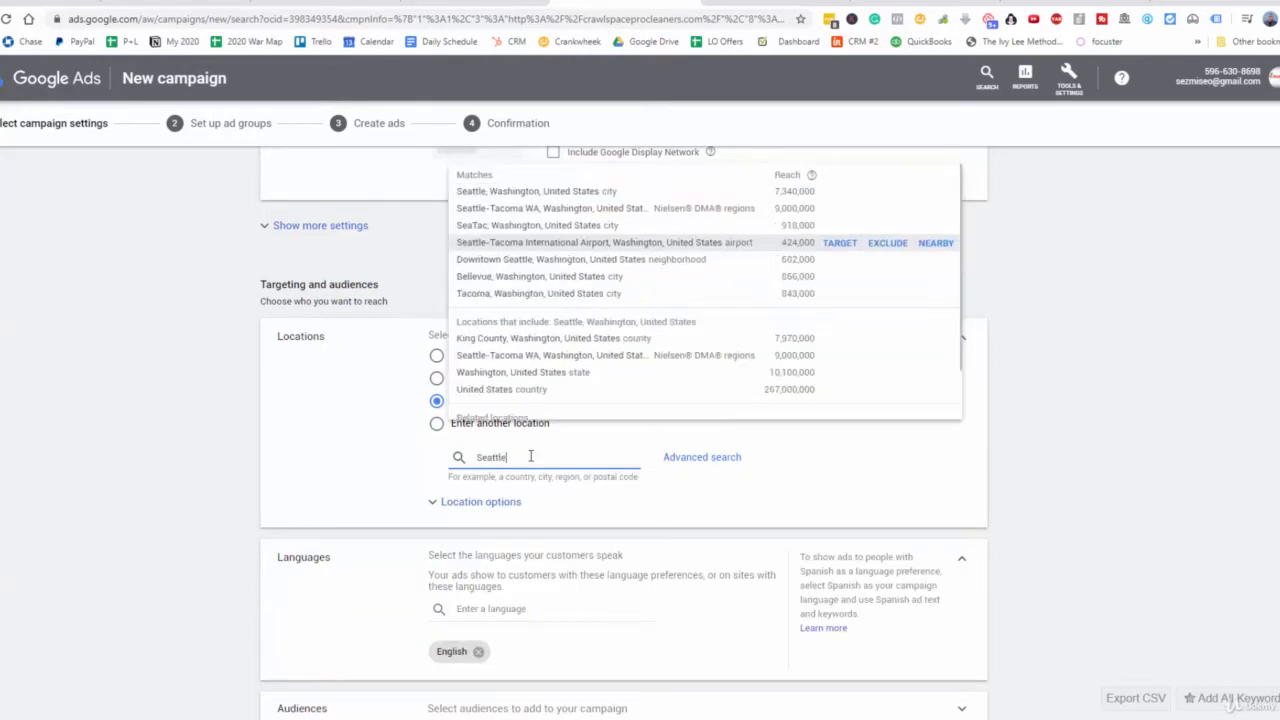
click(493, 195)
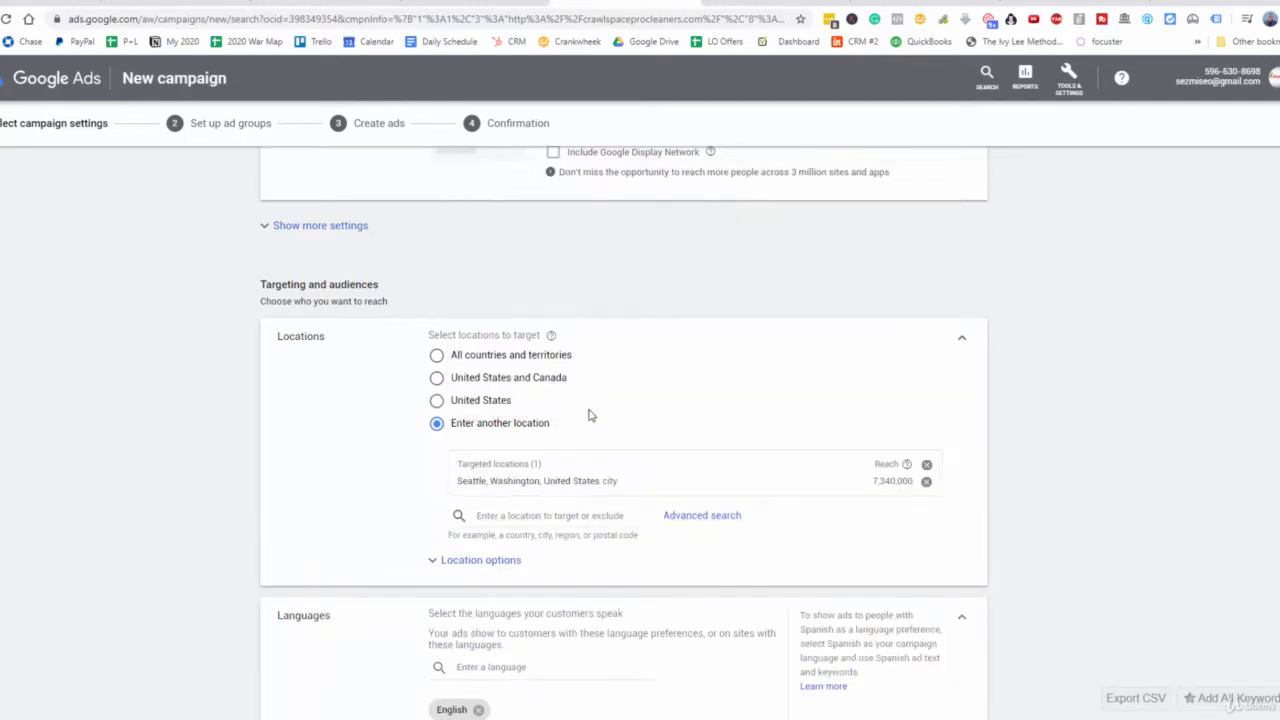
Limit the location targeting to people in or regularly in the targeted locations.
scroll(589, 414, down, 1)
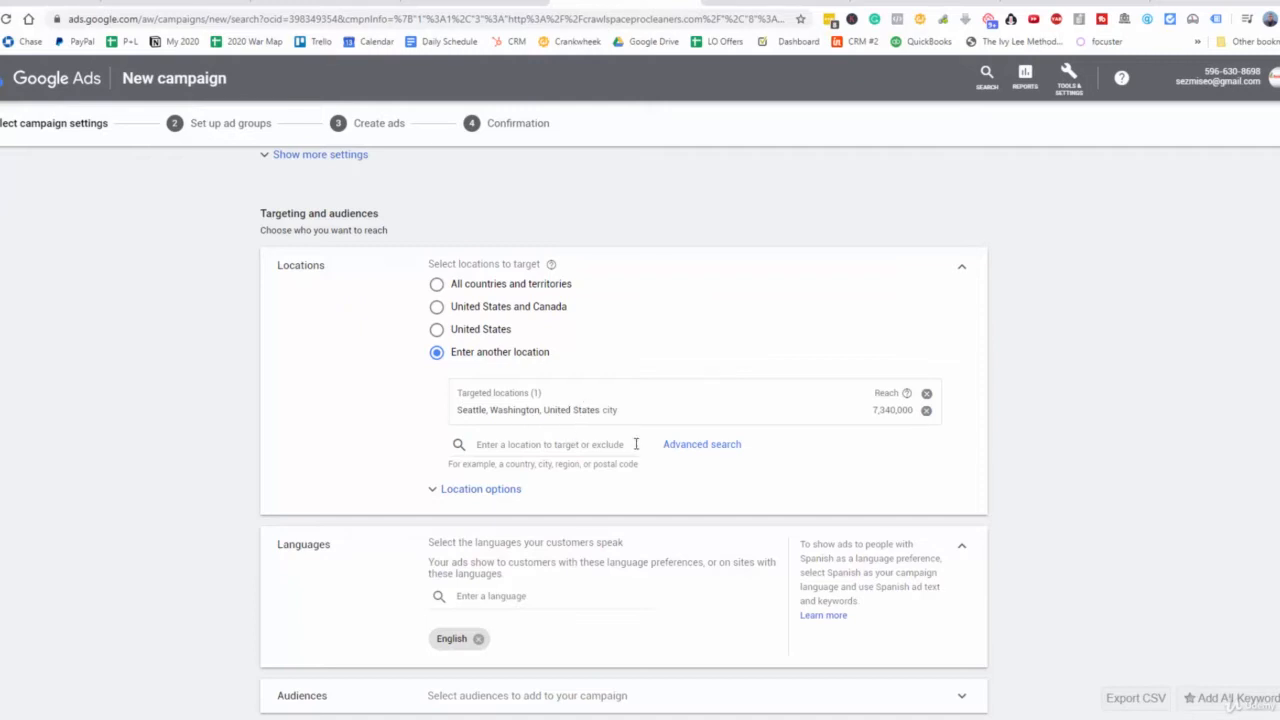
scroll(634, 445, down, 3)
scroll(988, 393, up, 2)
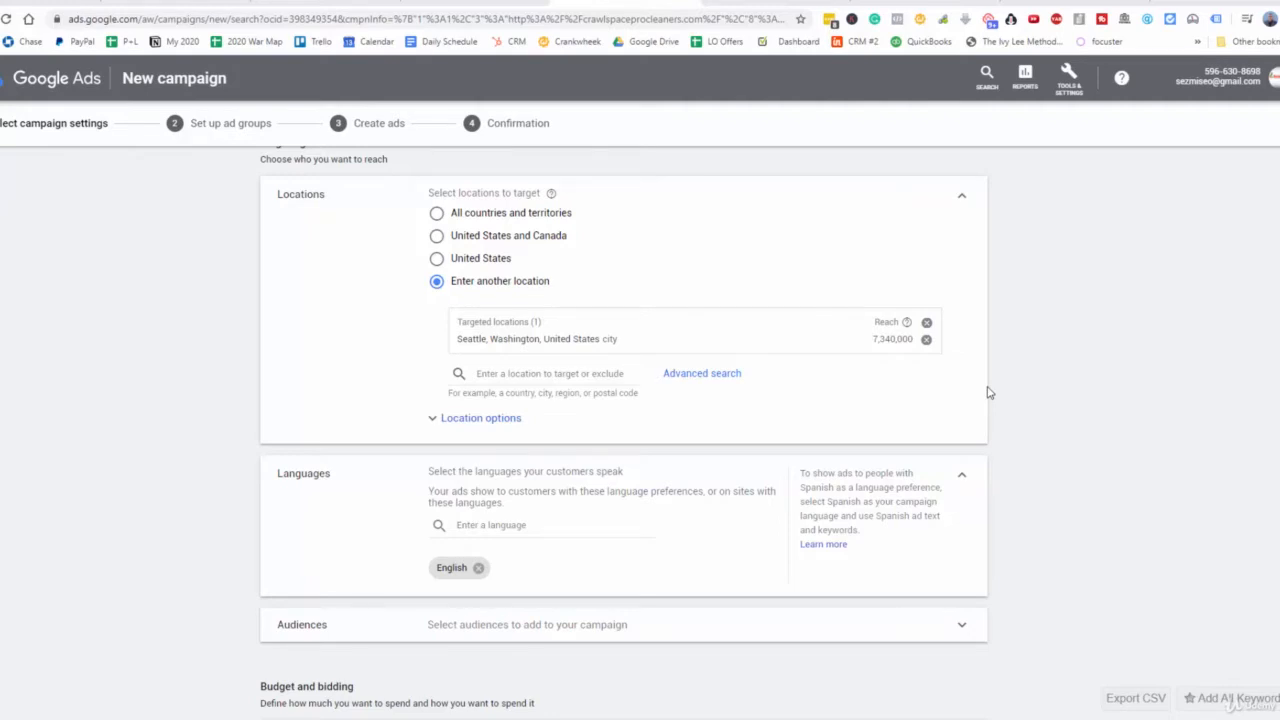
scroll(988, 394, up, 1)
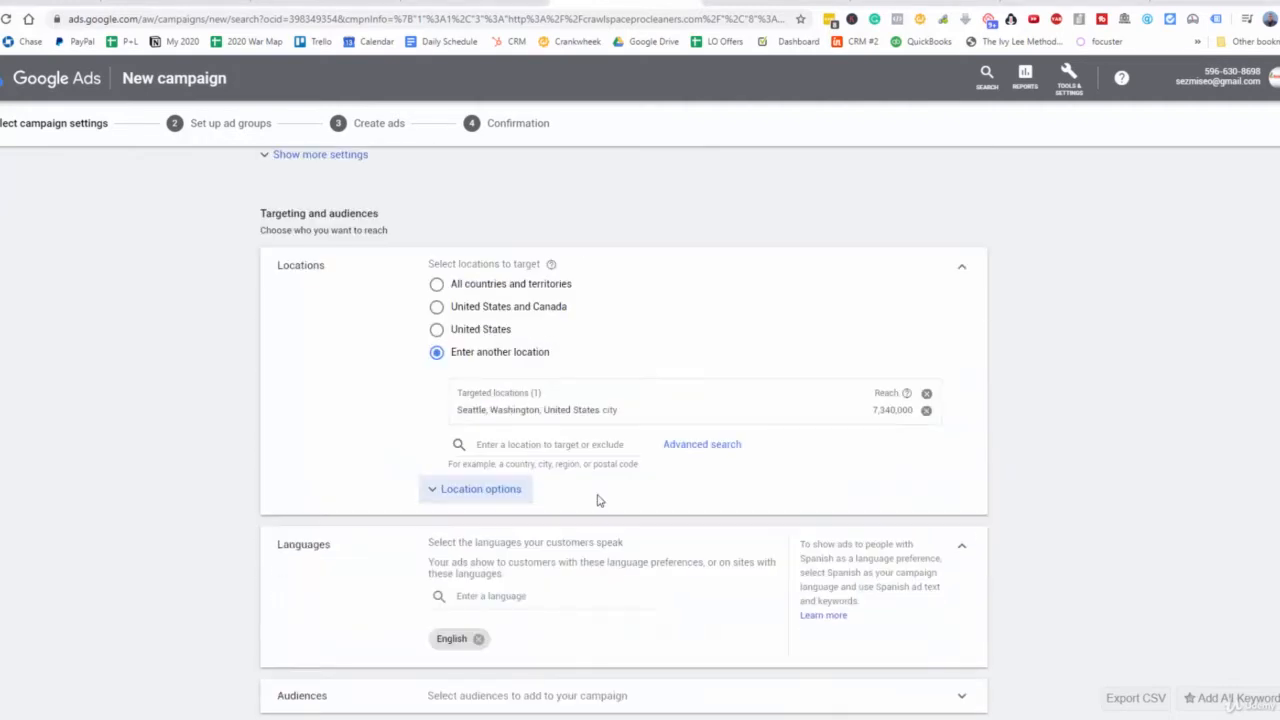
click(472, 491)
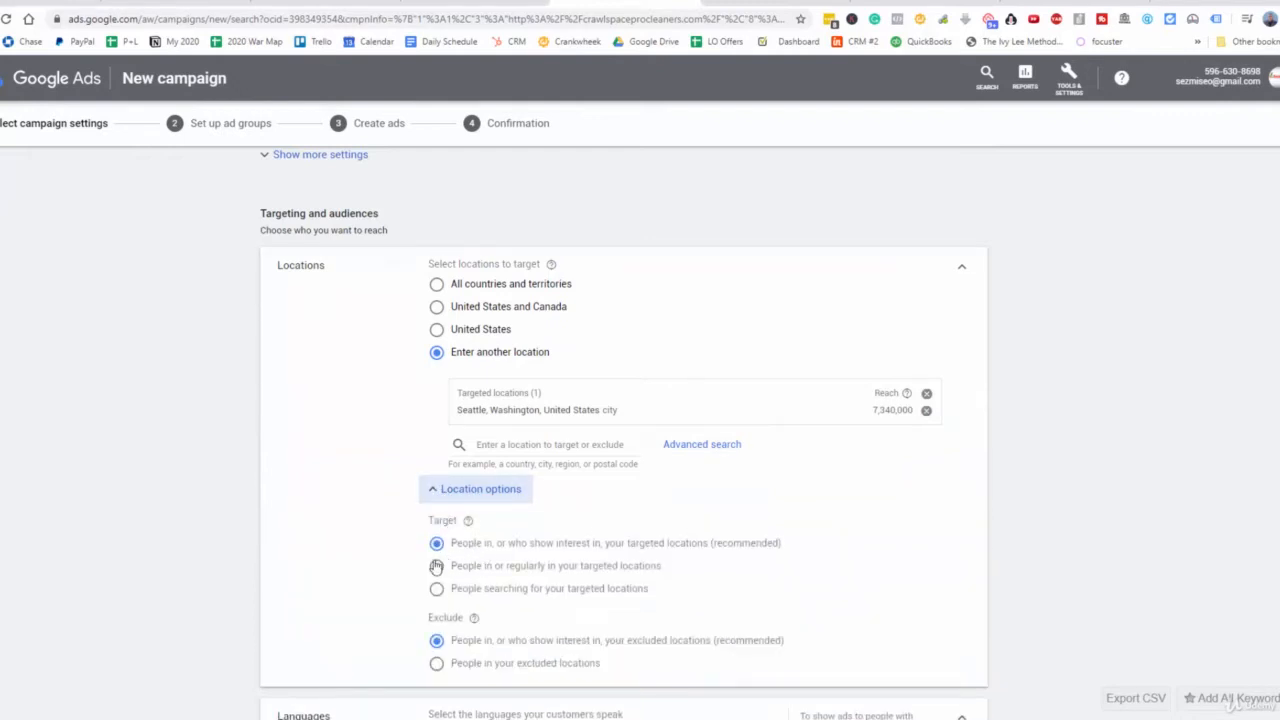
click(437, 567)
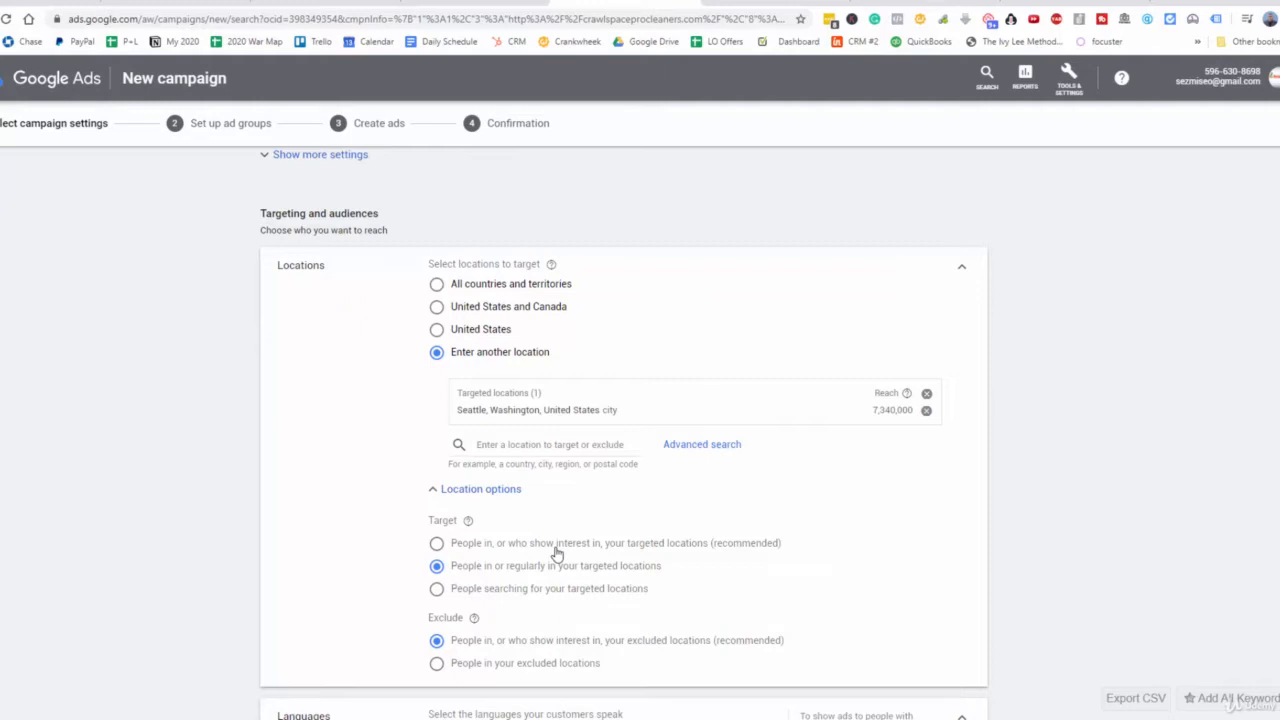
click(495, 490)
Set the campaign's average daily budget to $50.00.
scroll(648, 496, down, 3)
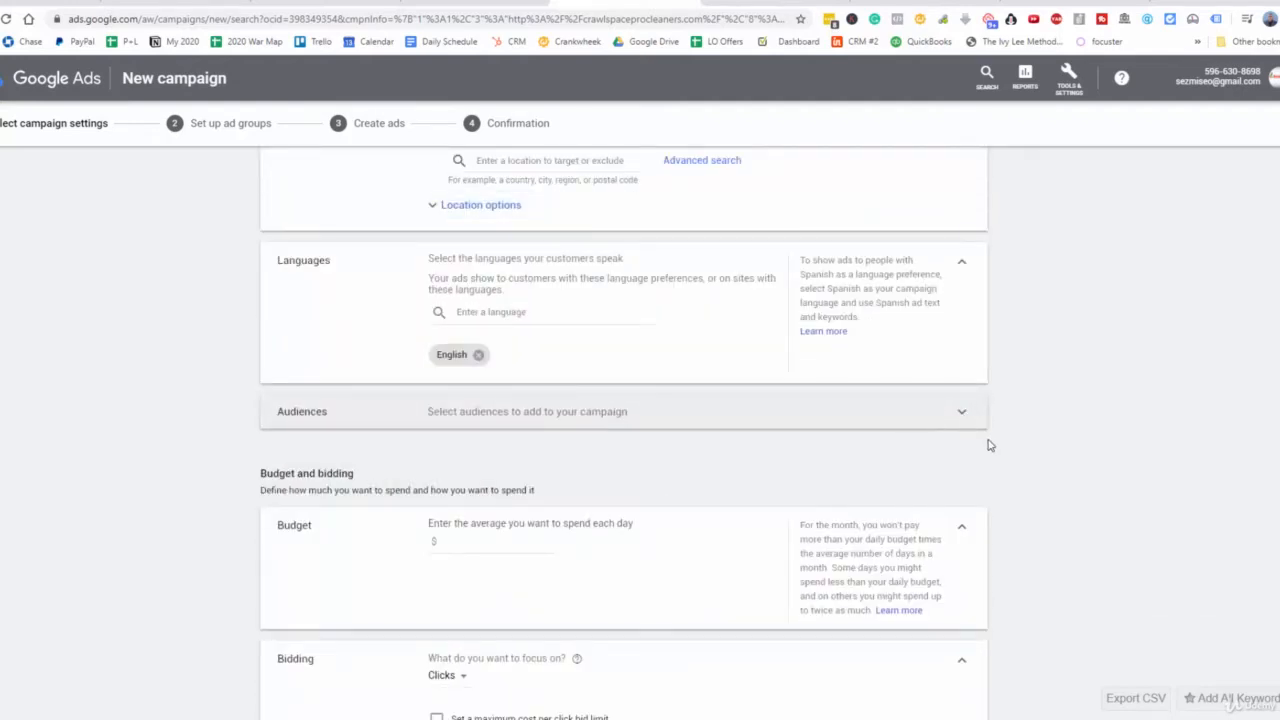
scroll(995, 450, down, 1)
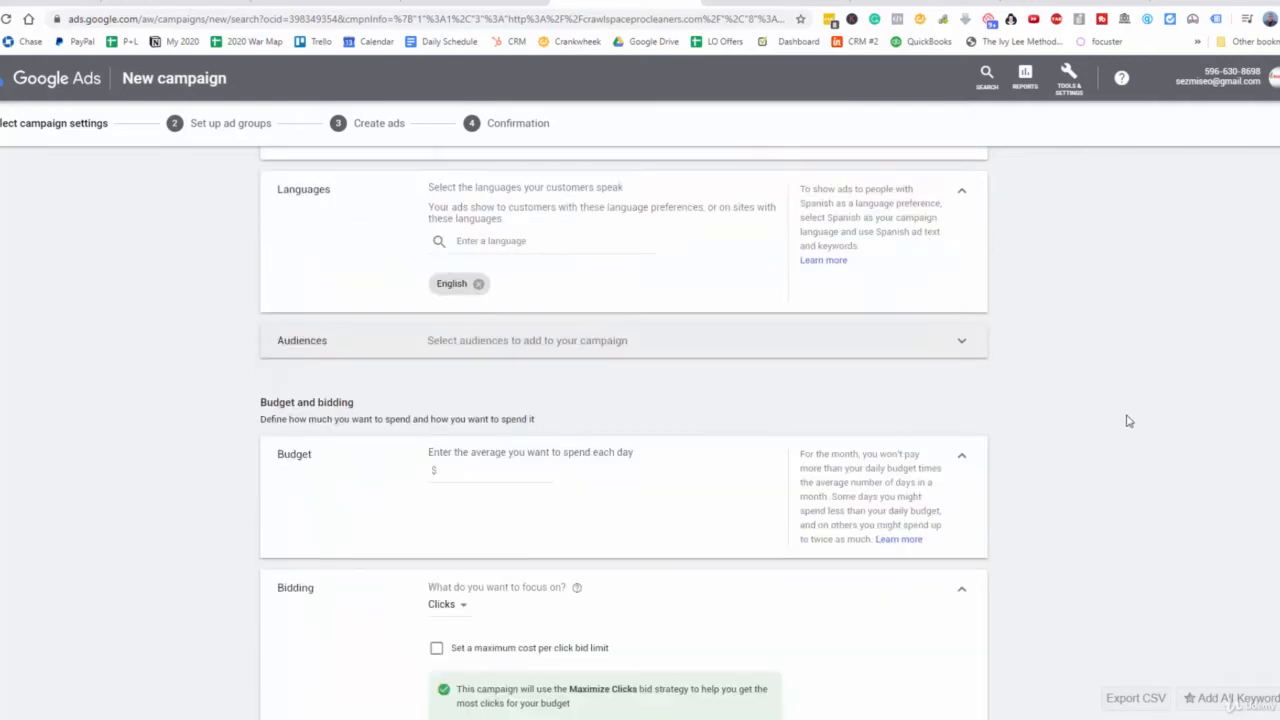
scroll(1128, 421, down, 1)
scroll(1080, 429, up, 1)
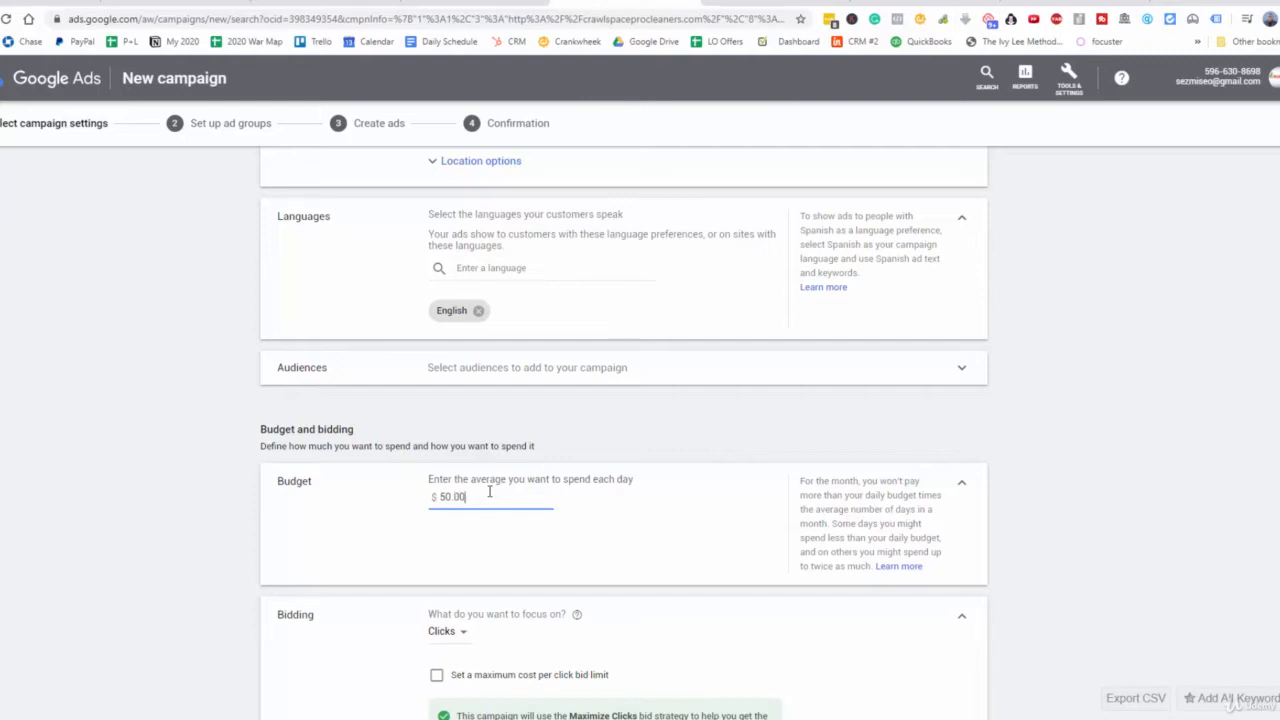
click(511, 466)
Enable a maximum cost per click bid limit and set it to $10.00.
scroll(511, 466, down, 2)
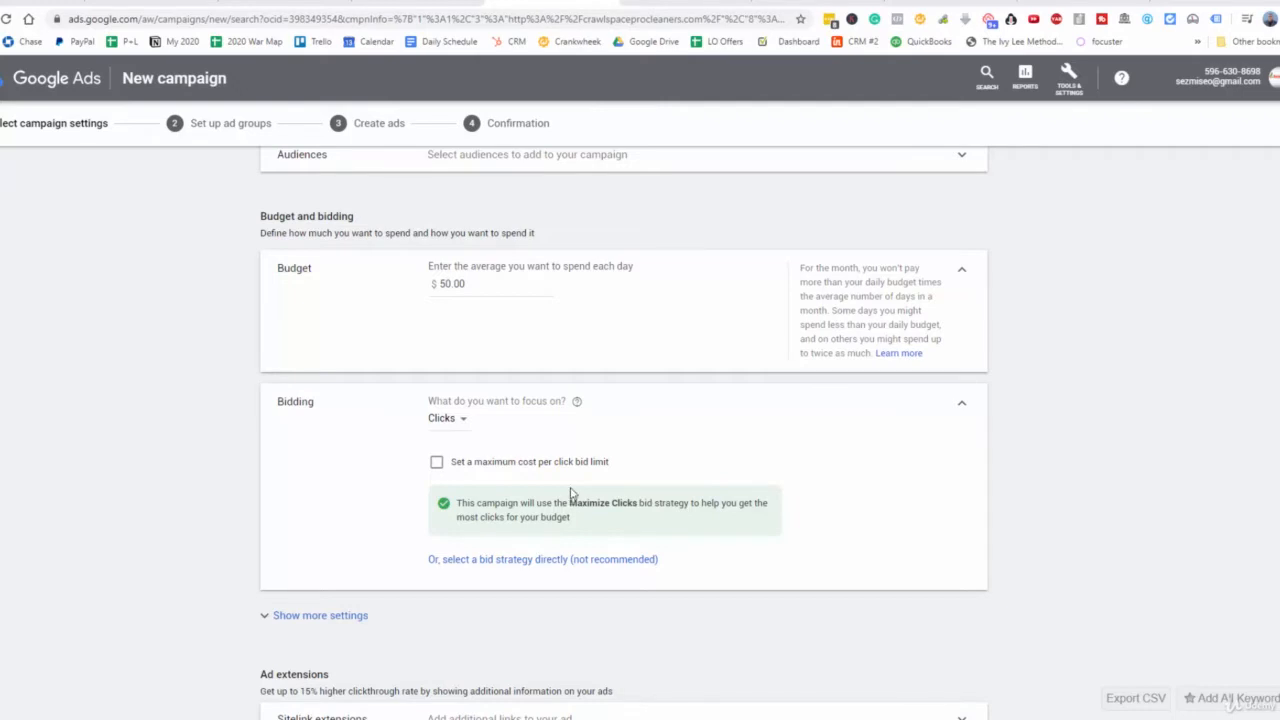
click(437, 463)
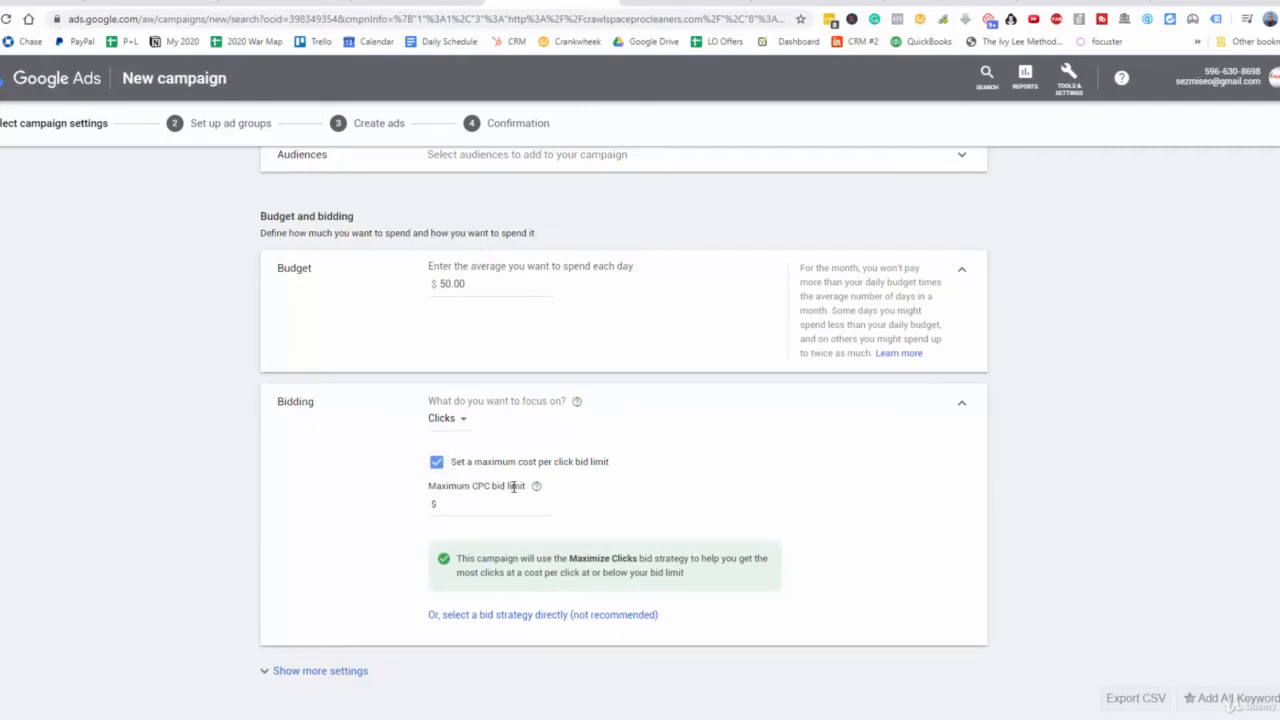
click(490, 506)
text(10.00)
click(567, 519)
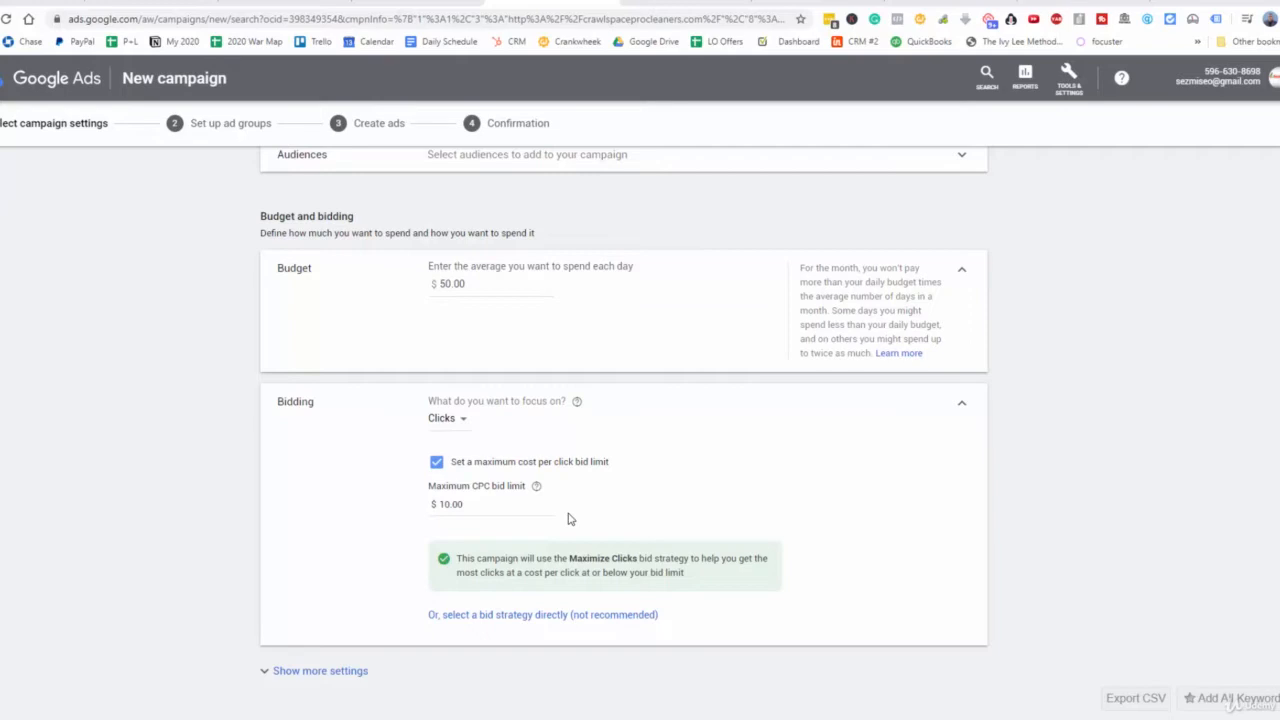
Expand the additional campaign settings and restrict the ad schedule to Mondays - Fridays.
scroll(445, 520, down, 3)
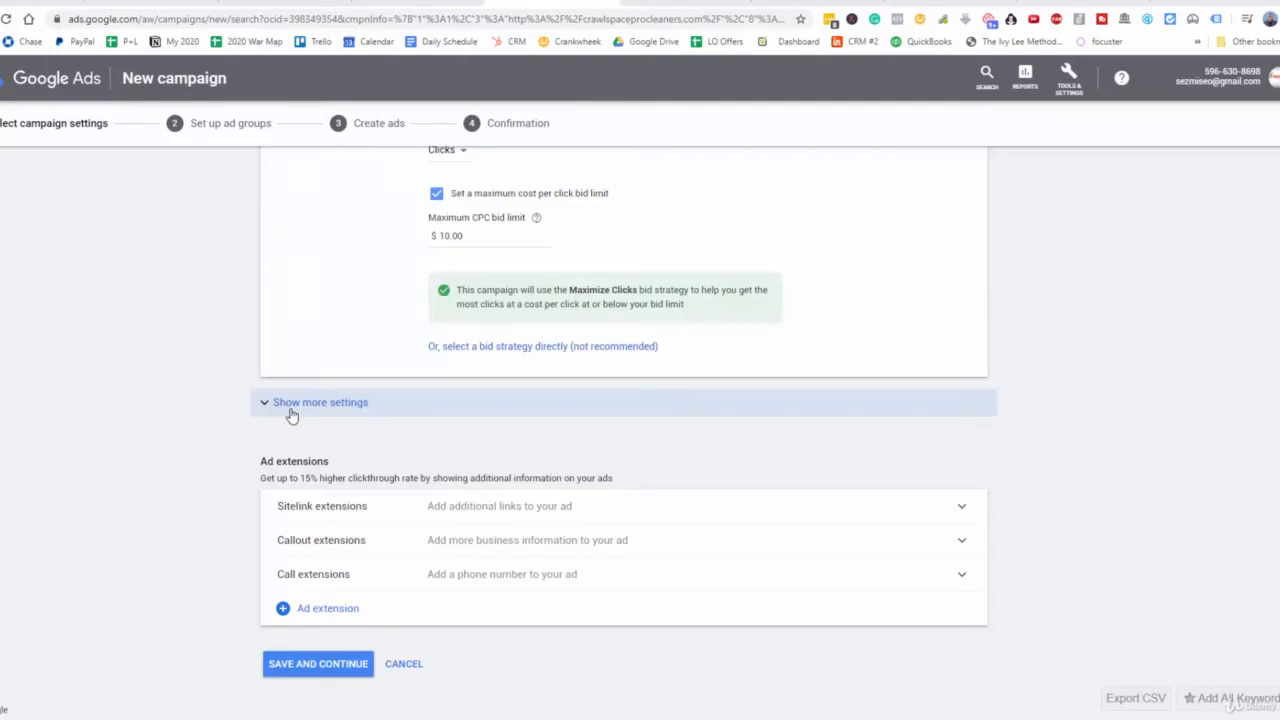
click(278, 417)
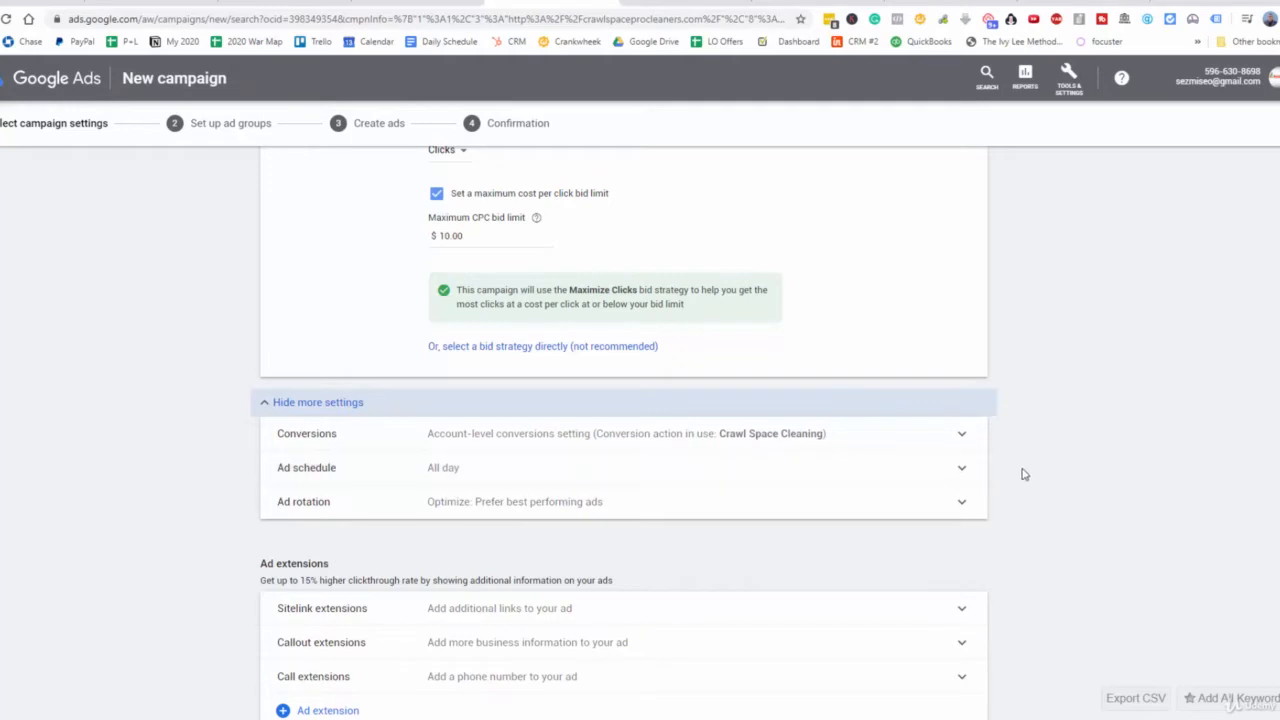
click(941, 470)
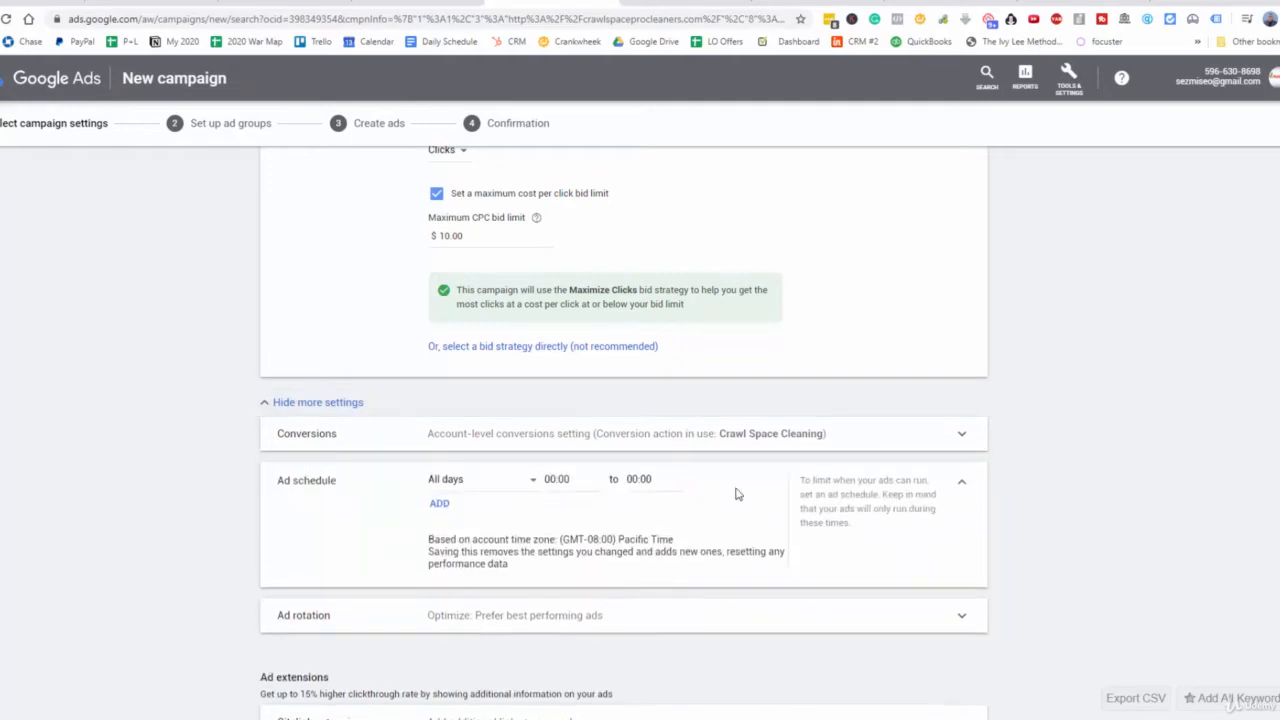
click(446, 484)
click(478, 290)
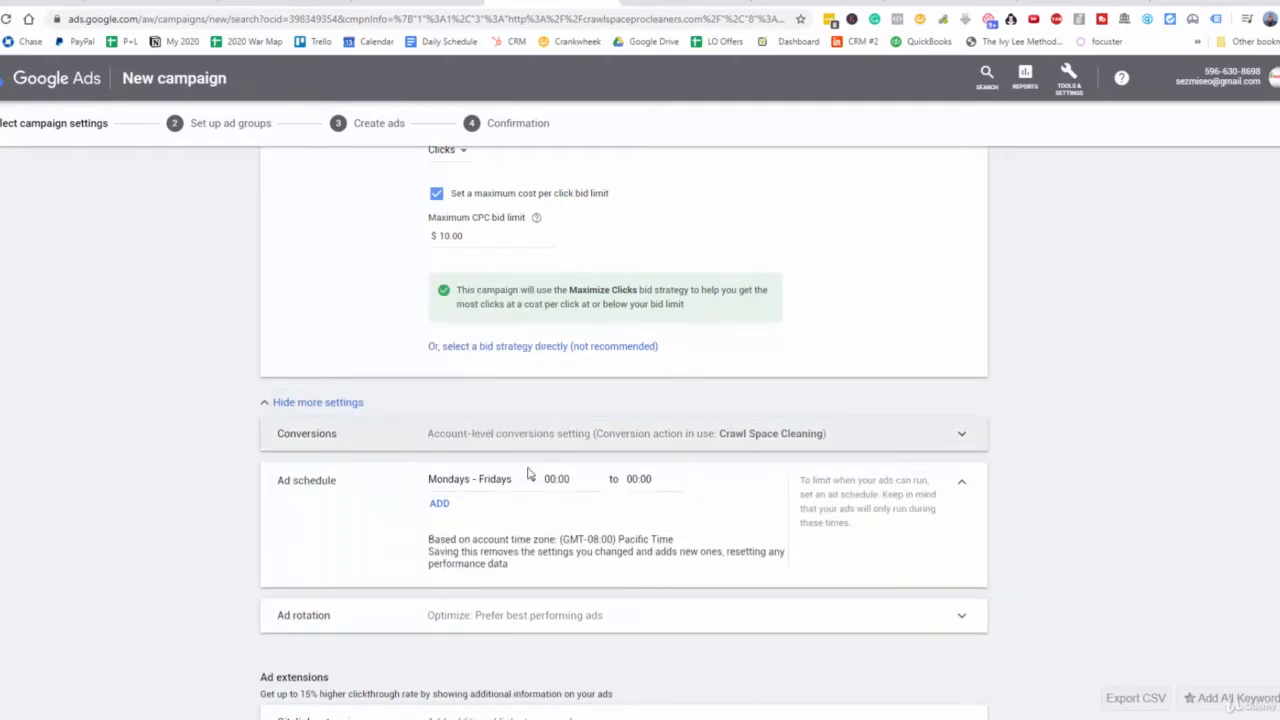
click(537, 483)
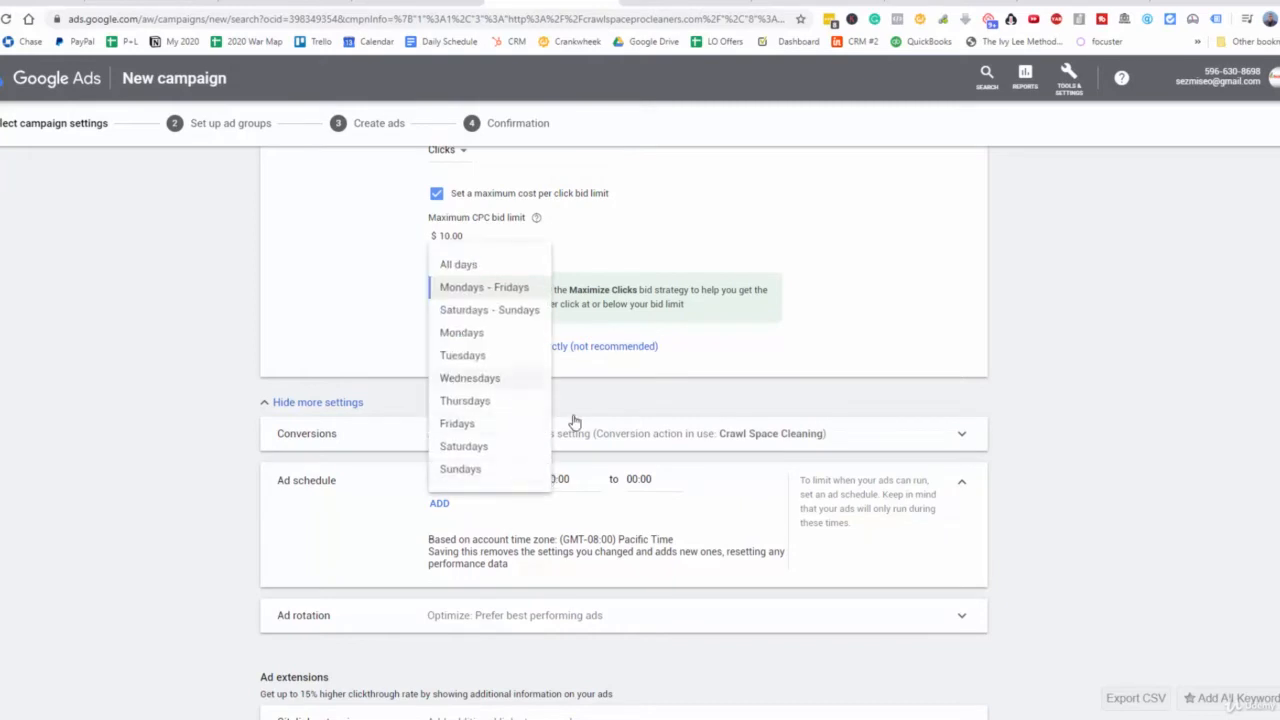
Set the start time of the Mondays - Fridays ad schedule to 09:00.
click(566, 478)
scroll(566, 388, down, 2)
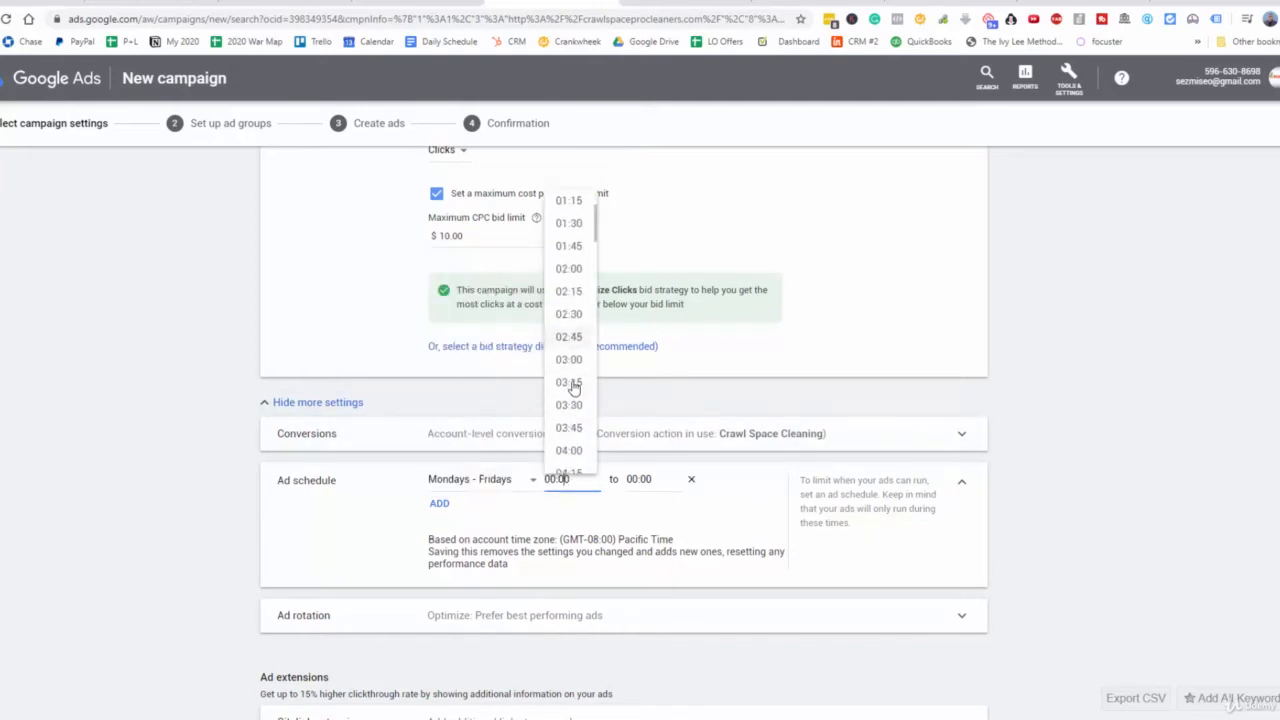
scroll(566, 388, up, 2)
scroll(570, 388, down, 3)
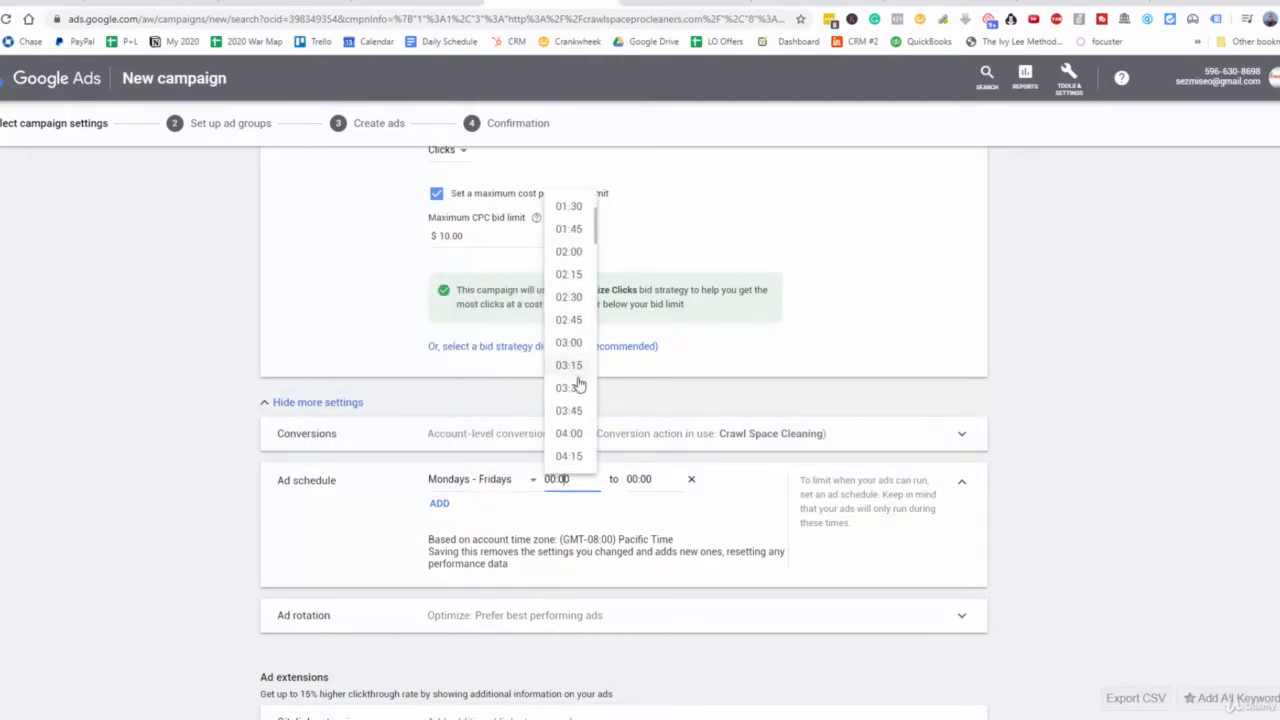
scroll(578, 385, down, 3)
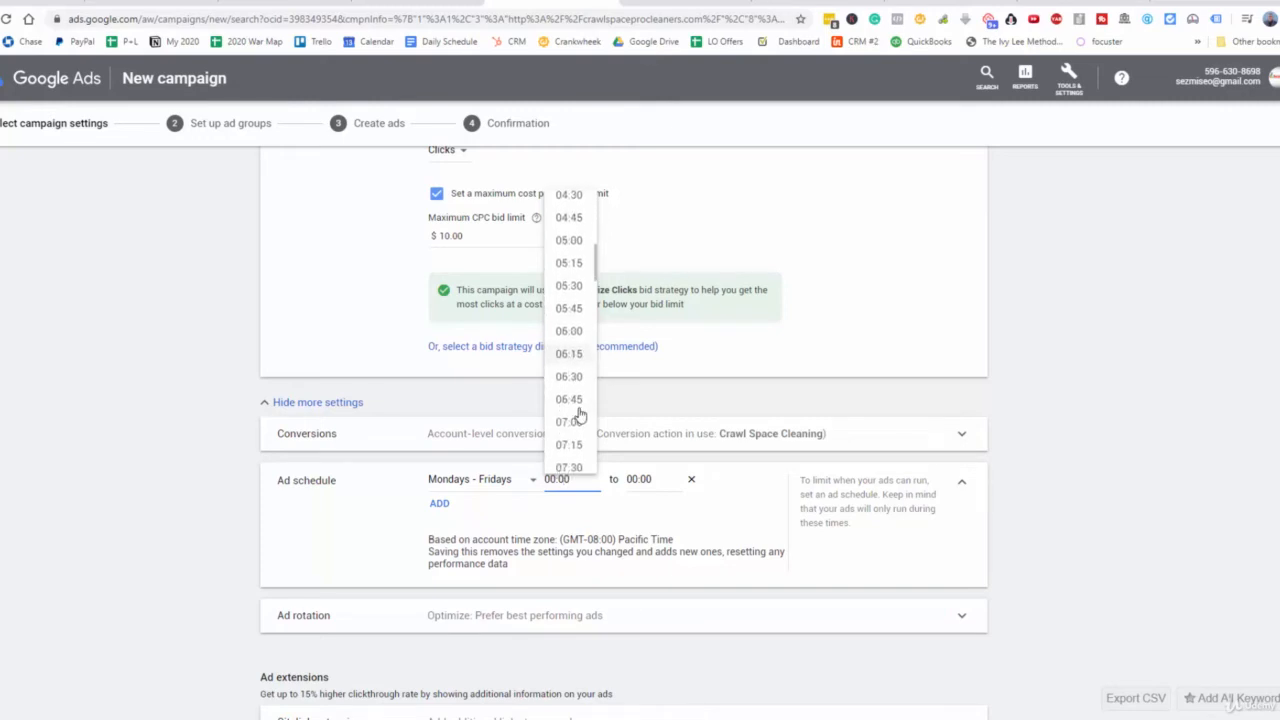
scroll(578, 420, down, 4)
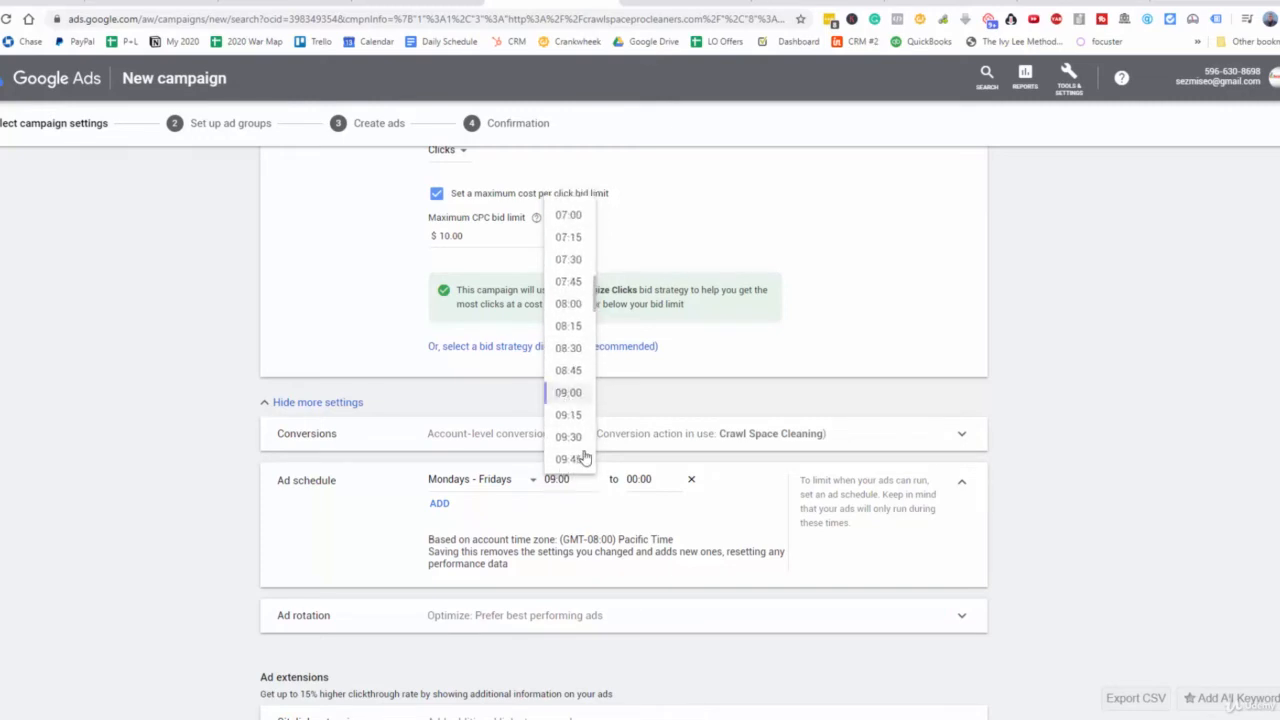
Keep 09:00 as the Mondays - Fridays ad schedule's start time and set its end time to 05:00.
click(572, 395)
click(648, 480)
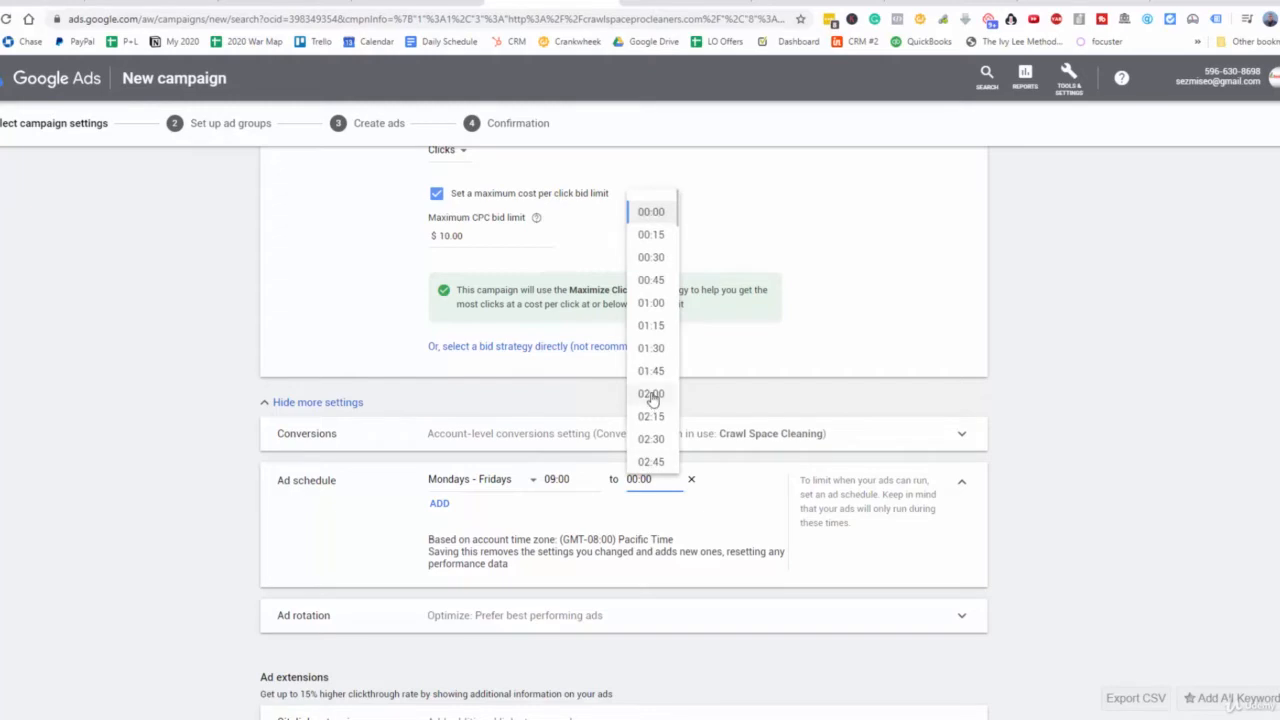
scroll(652, 395, down, 1)
scroll(652, 393, down, 5)
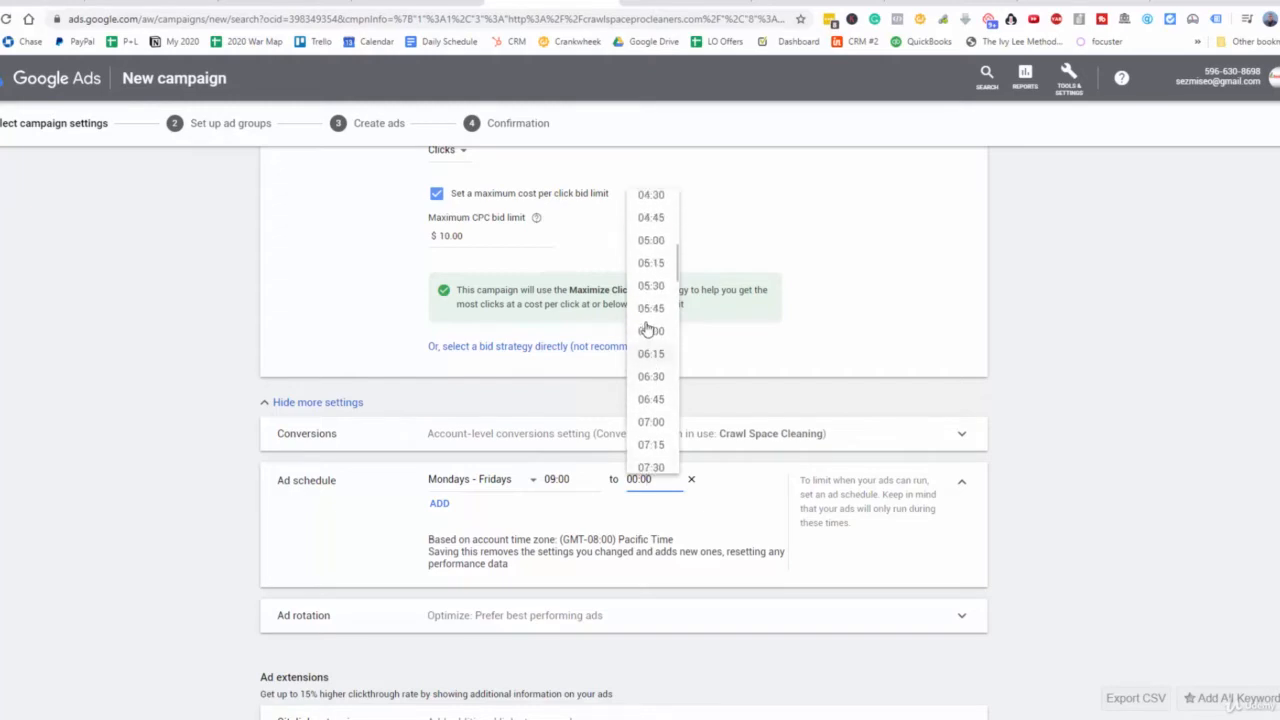
click(645, 241)
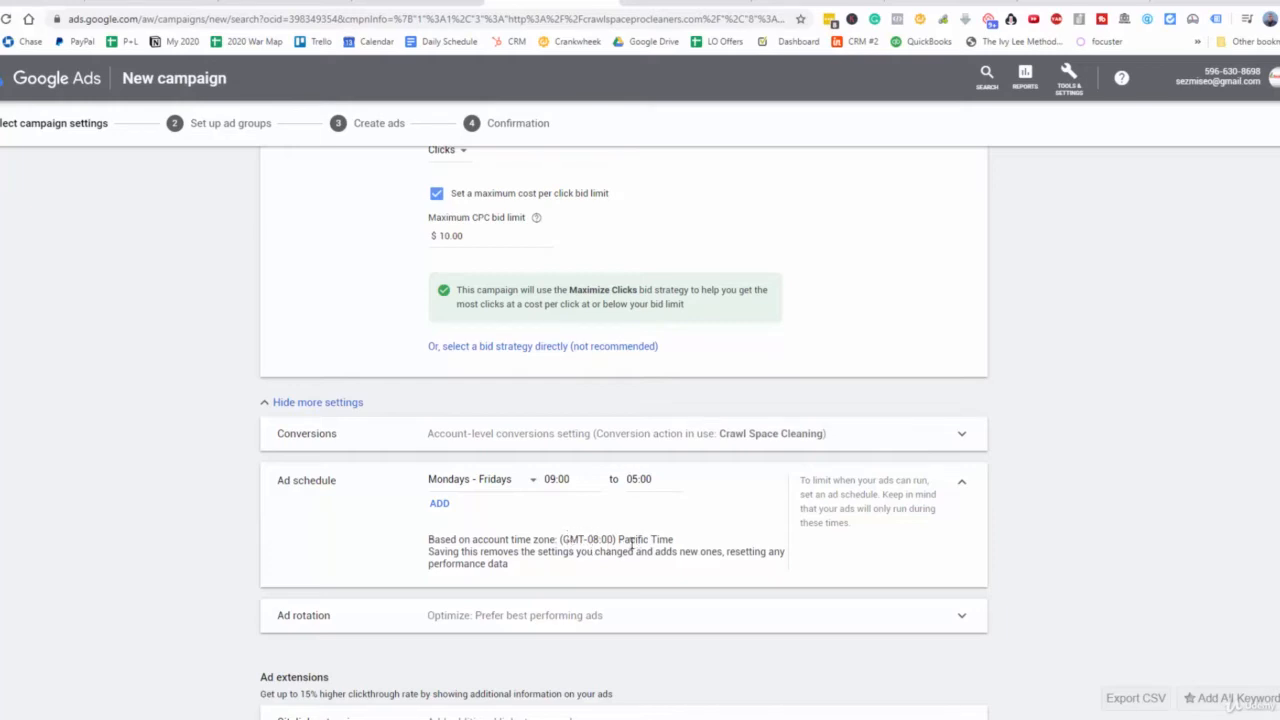
click(552, 479)
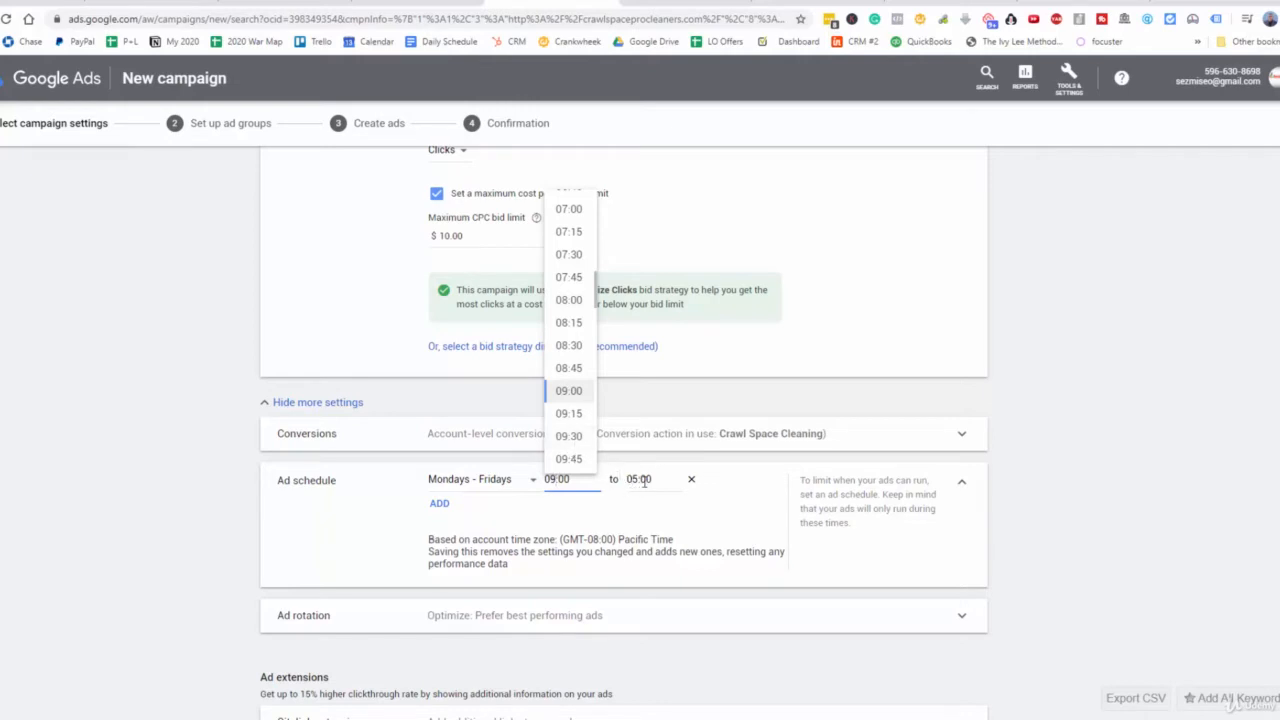
click(655, 515)
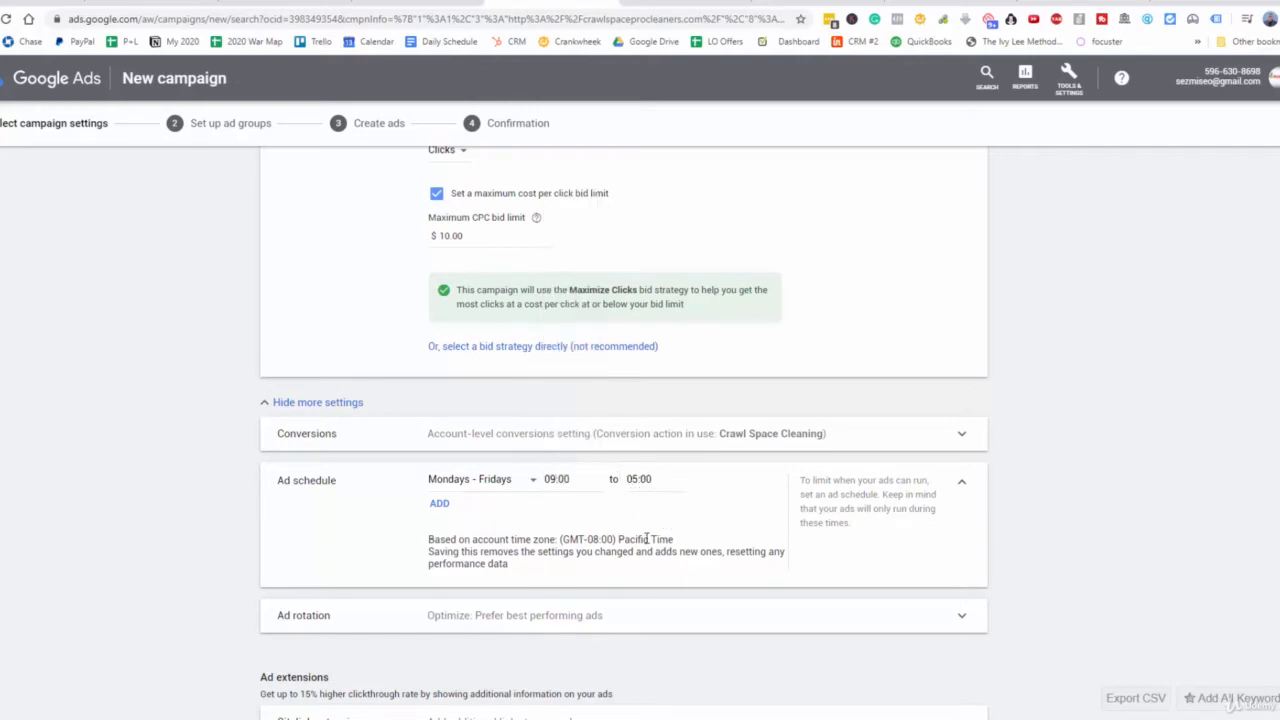
Set the ad rotation to "Do not optimize: Rotate ads indefinitely" and save the campaign settings.
scroll(634, 506, down, 1)
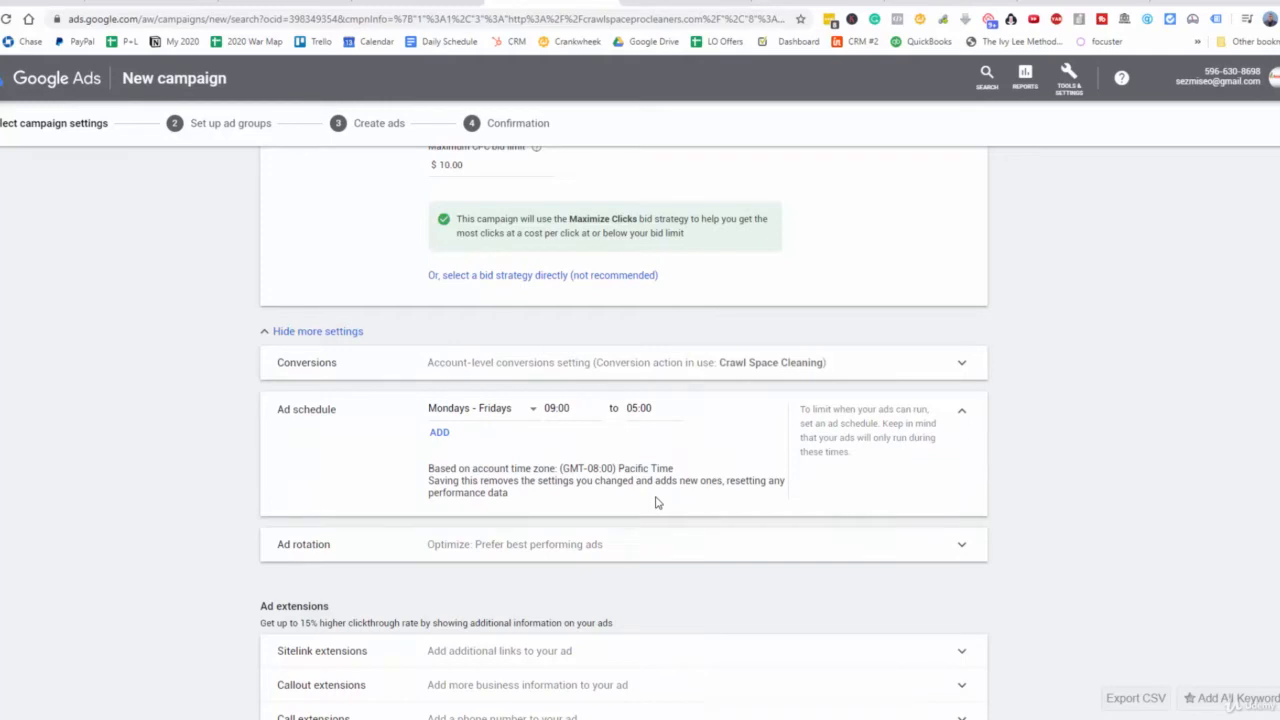
click(903, 544)
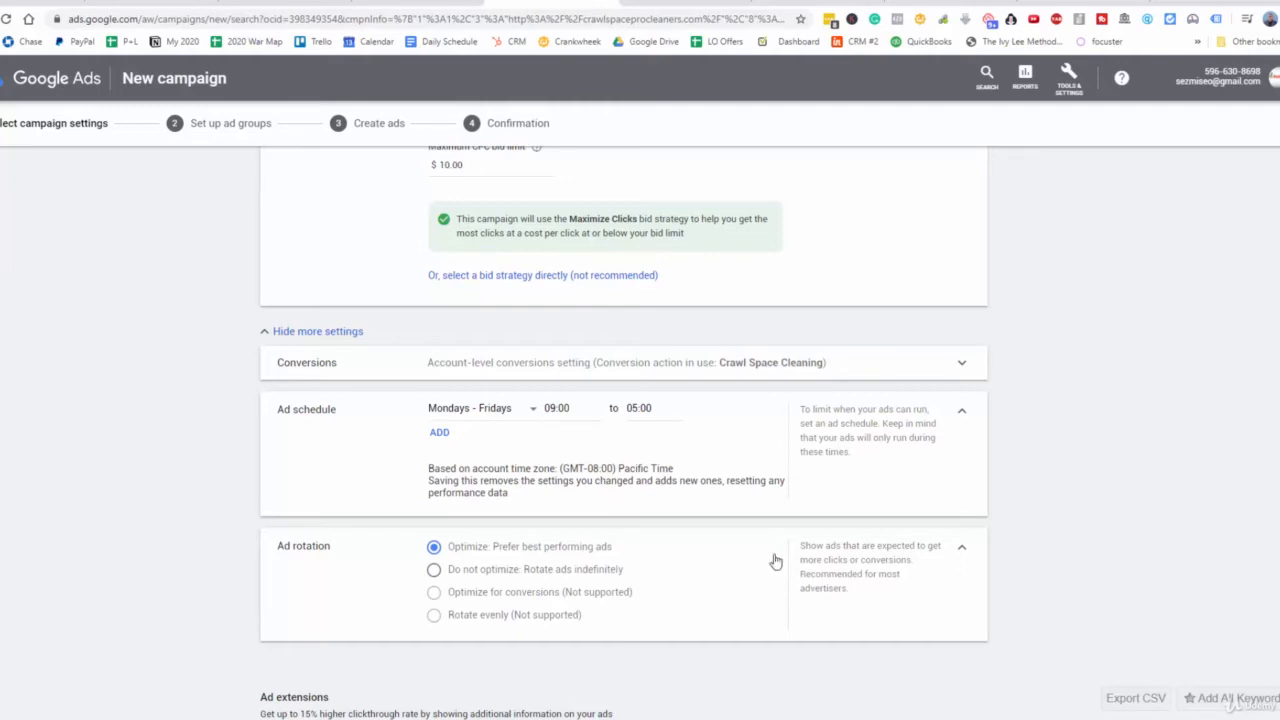
click(434, 570)
scroll(505, 378, down, 2)
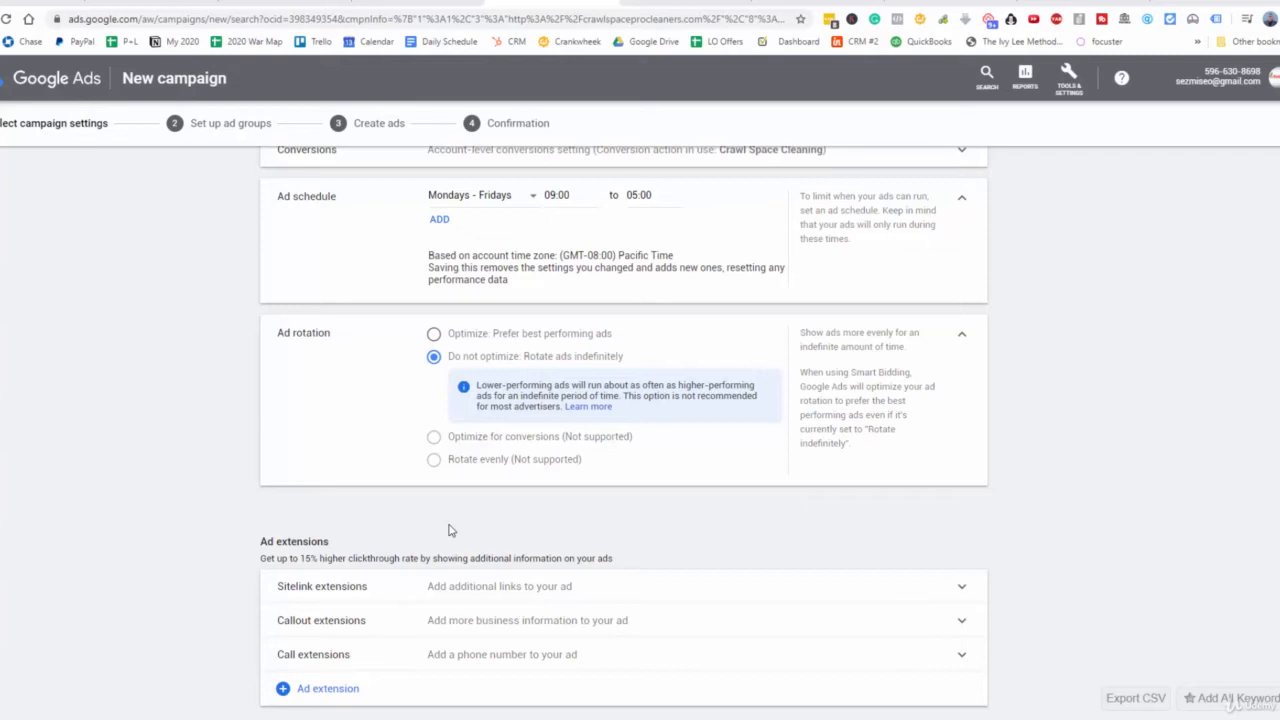
scroll(449, 530, down, 1)
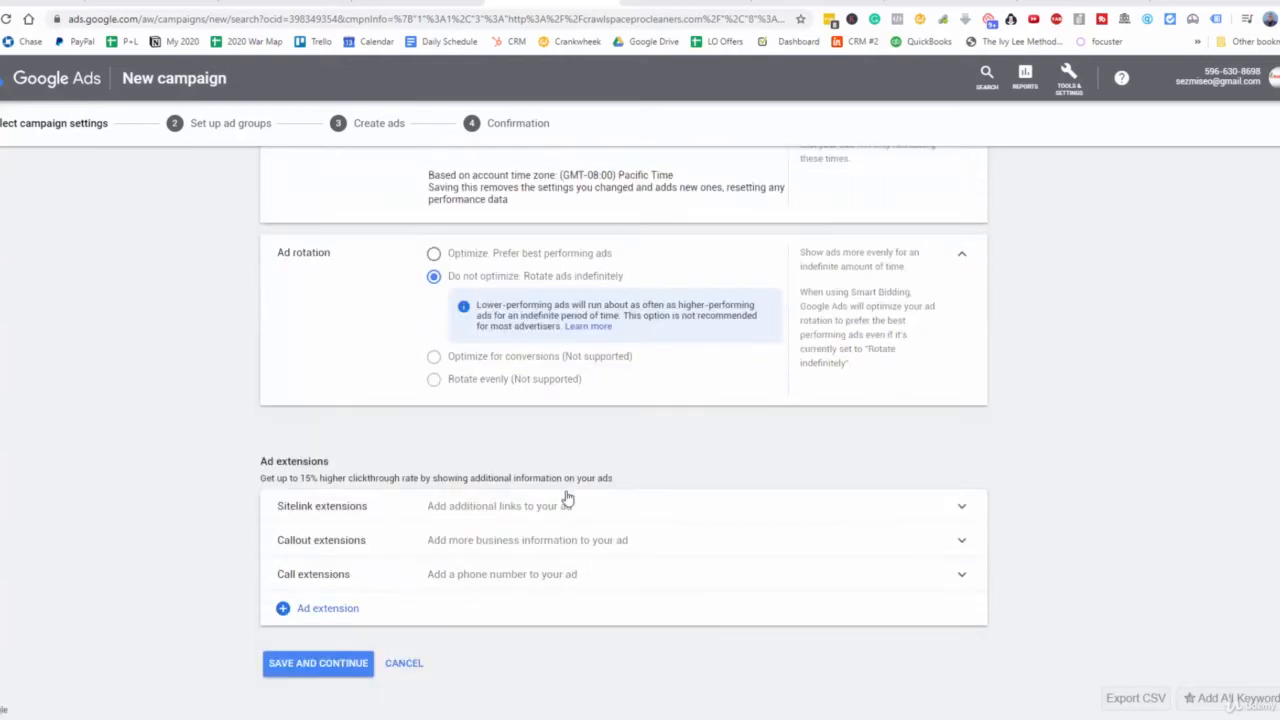
click(350, 664)
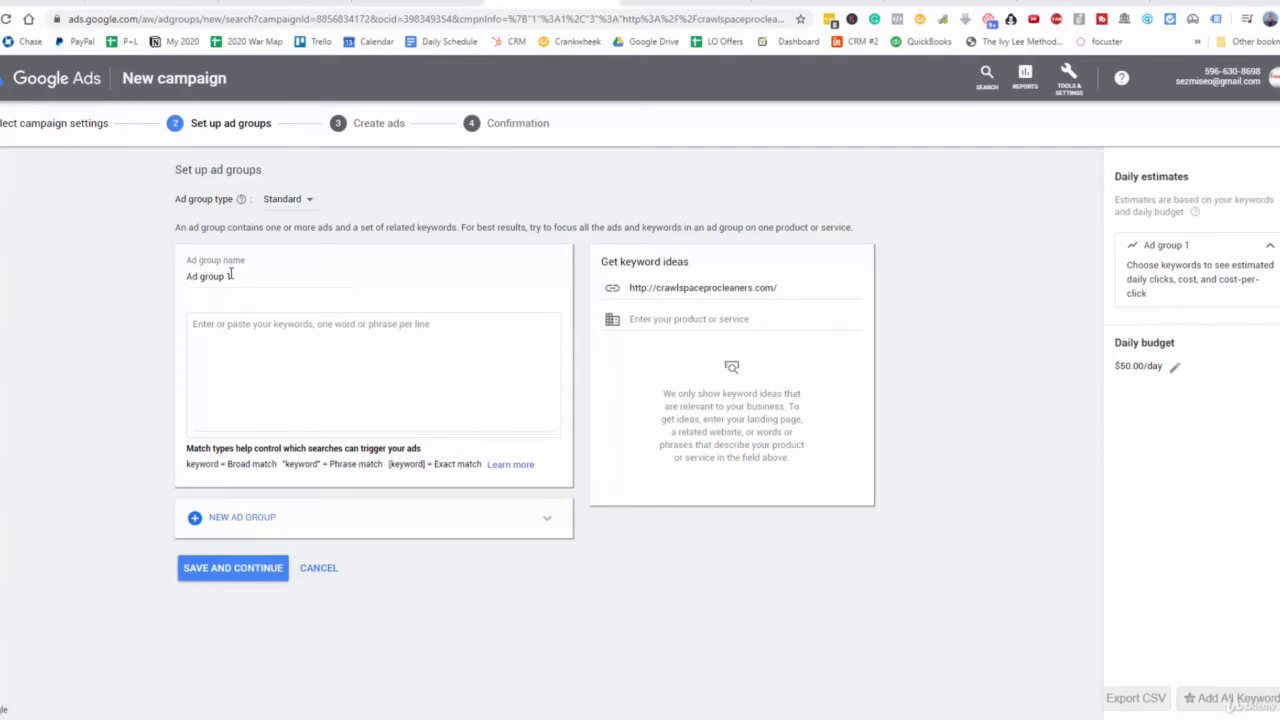
Name the first ad group "Crawl Space Cleaning".
triple_click(230, 275)
text(Crawl Space)
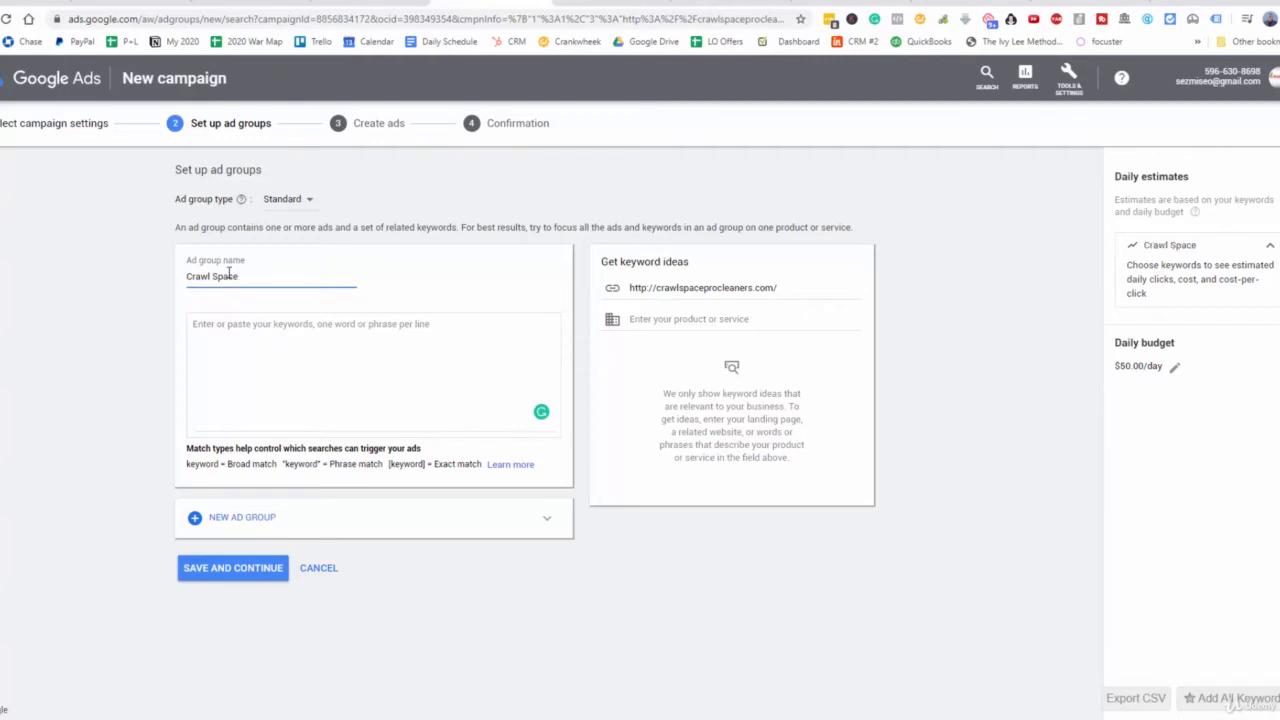
text( Cleaning)
Add a second ad group and name it "Crawl Space Insulation".
click(543, 517)
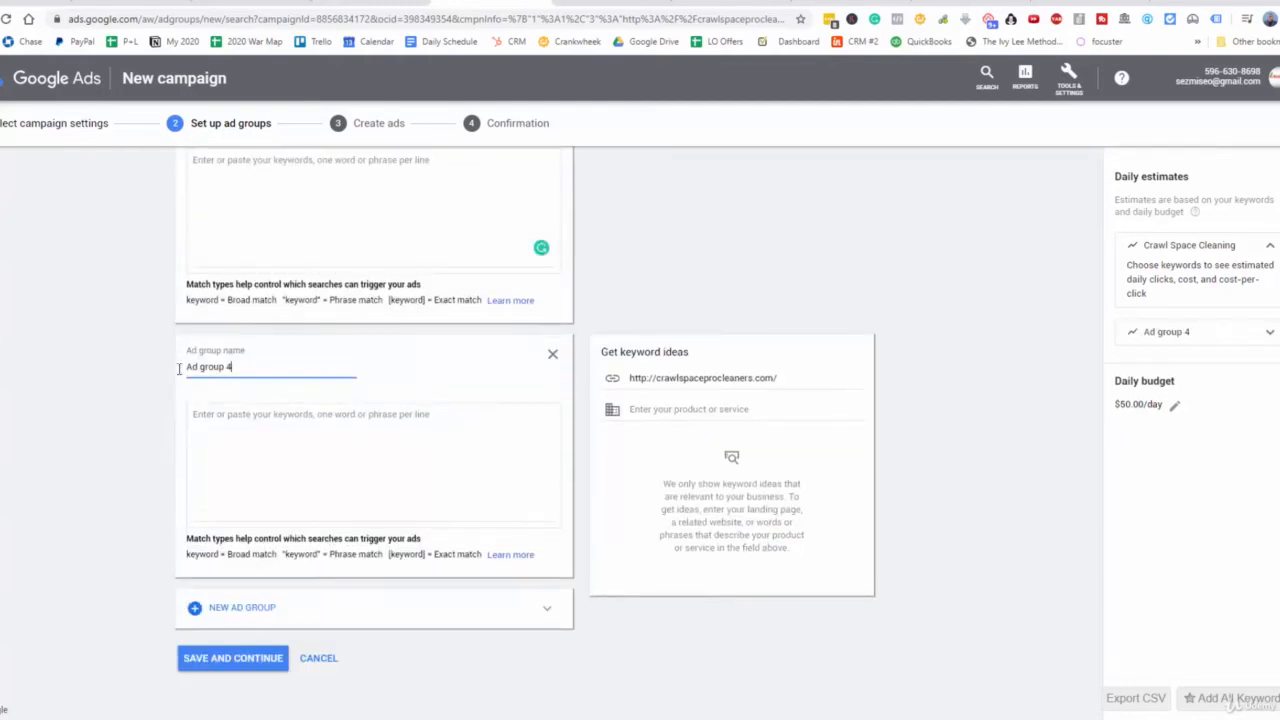
key(ctrl+a)
text(Crawl SPace)
key(BackSpace)
key(BackSpace)
key(BackSpace)
key(BackSpace)
text(pace Insulation)
scroll(245, 412, up, 1)
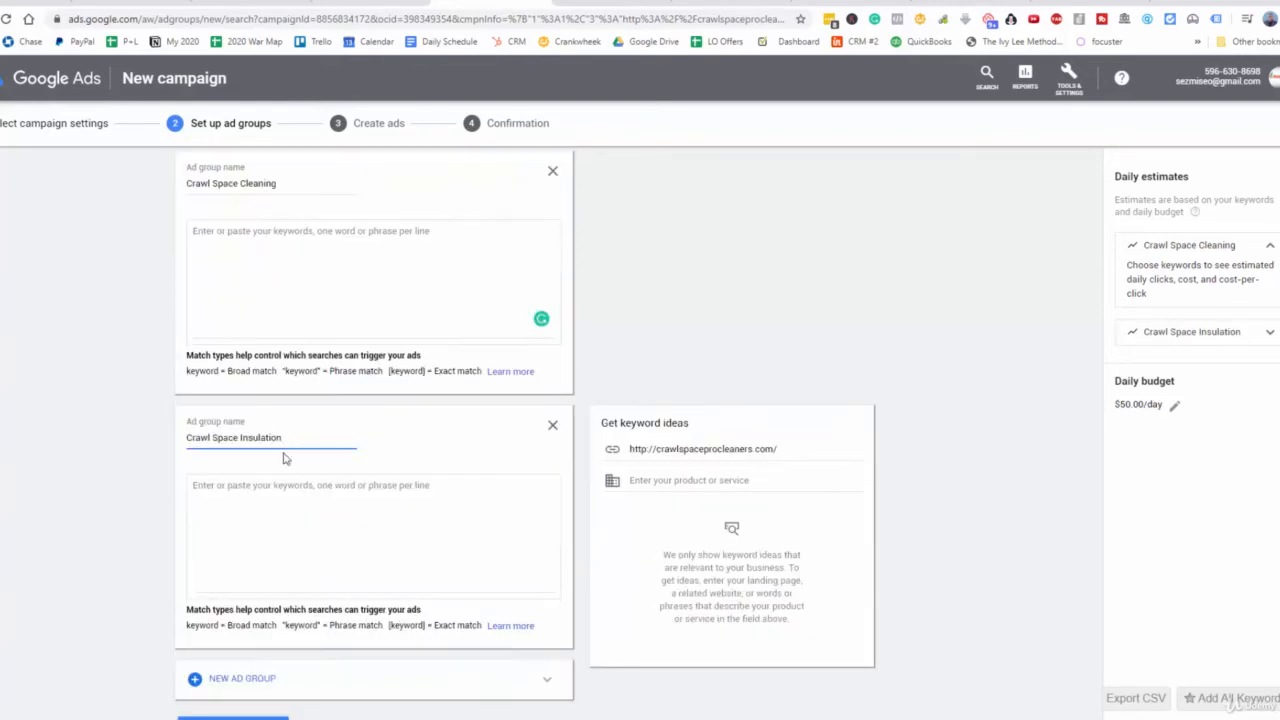
click(271, 505)
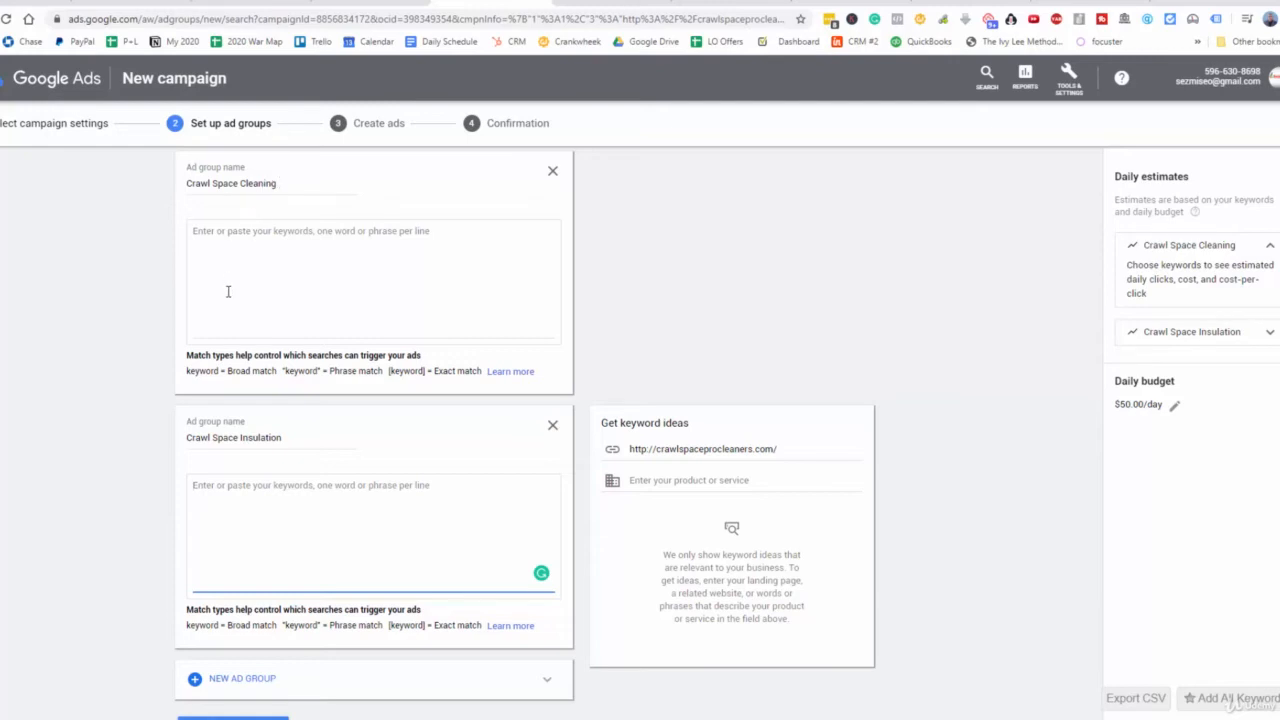
click(242, 437)
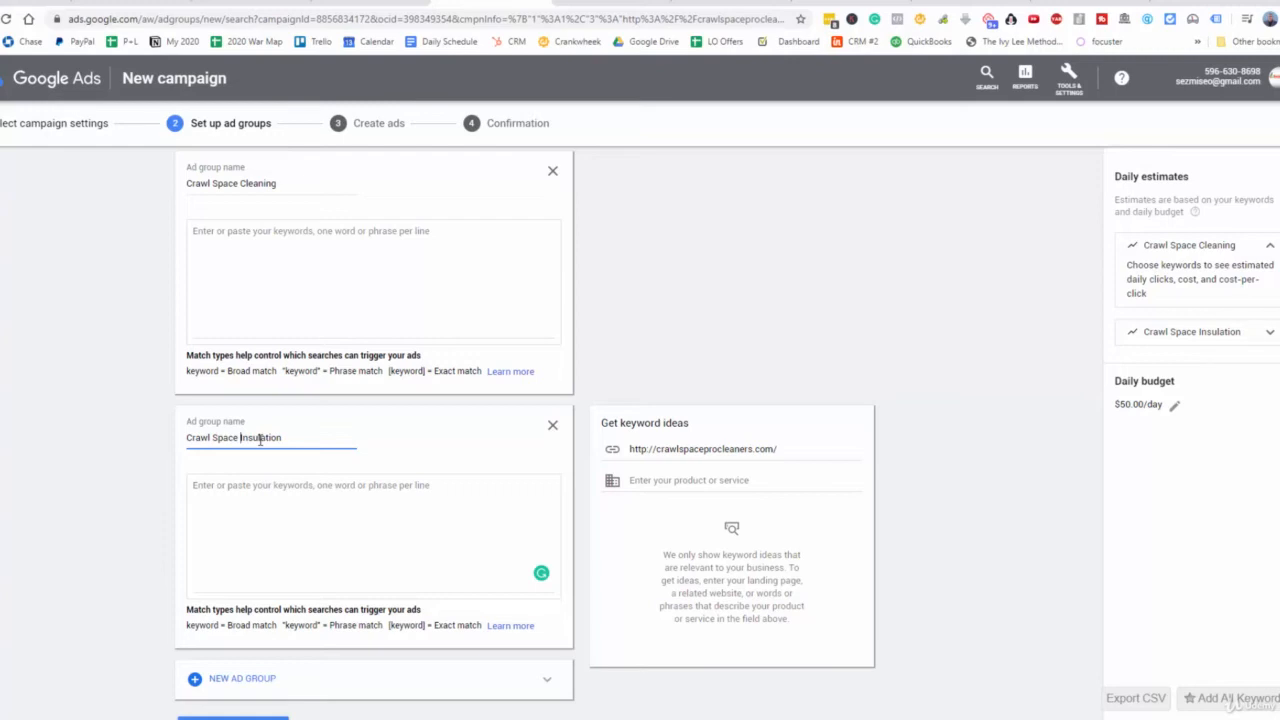
Enter "crawl space cleaning" as the first keyword of the Crawl Space Cleaning ad group.
scroll(369, 394, up, 1)
click(369, 394)
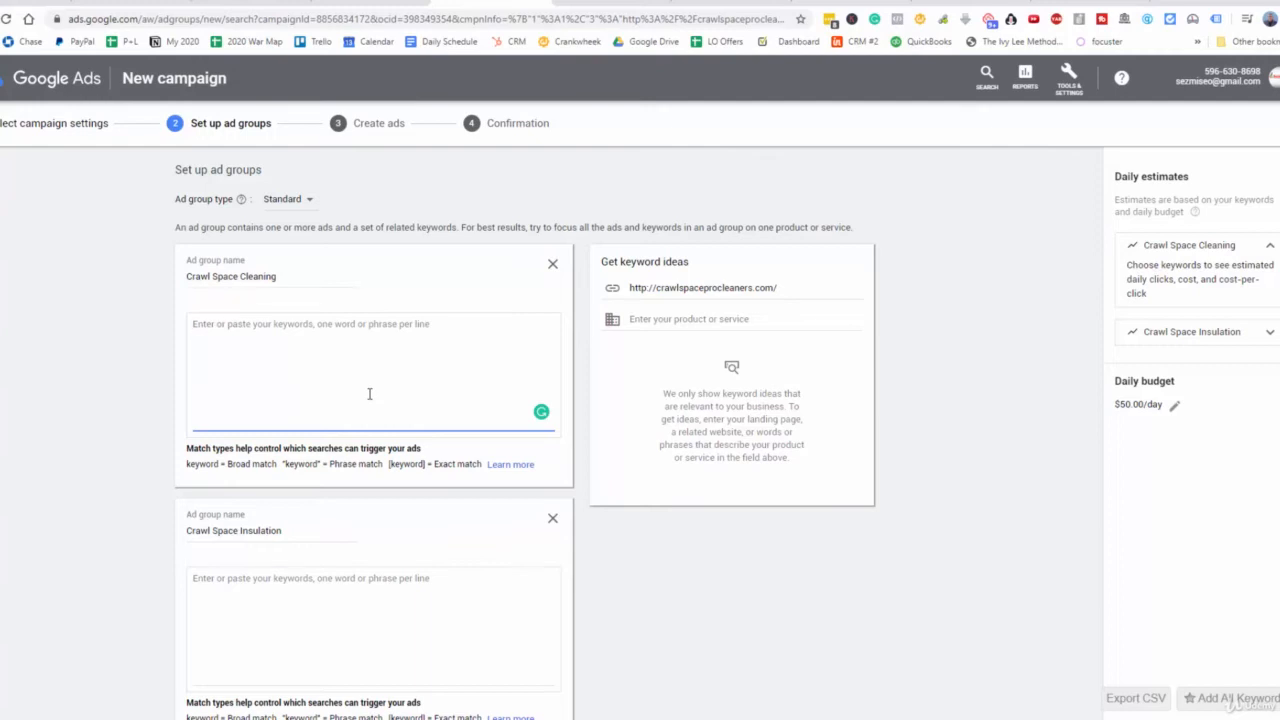
text(c)
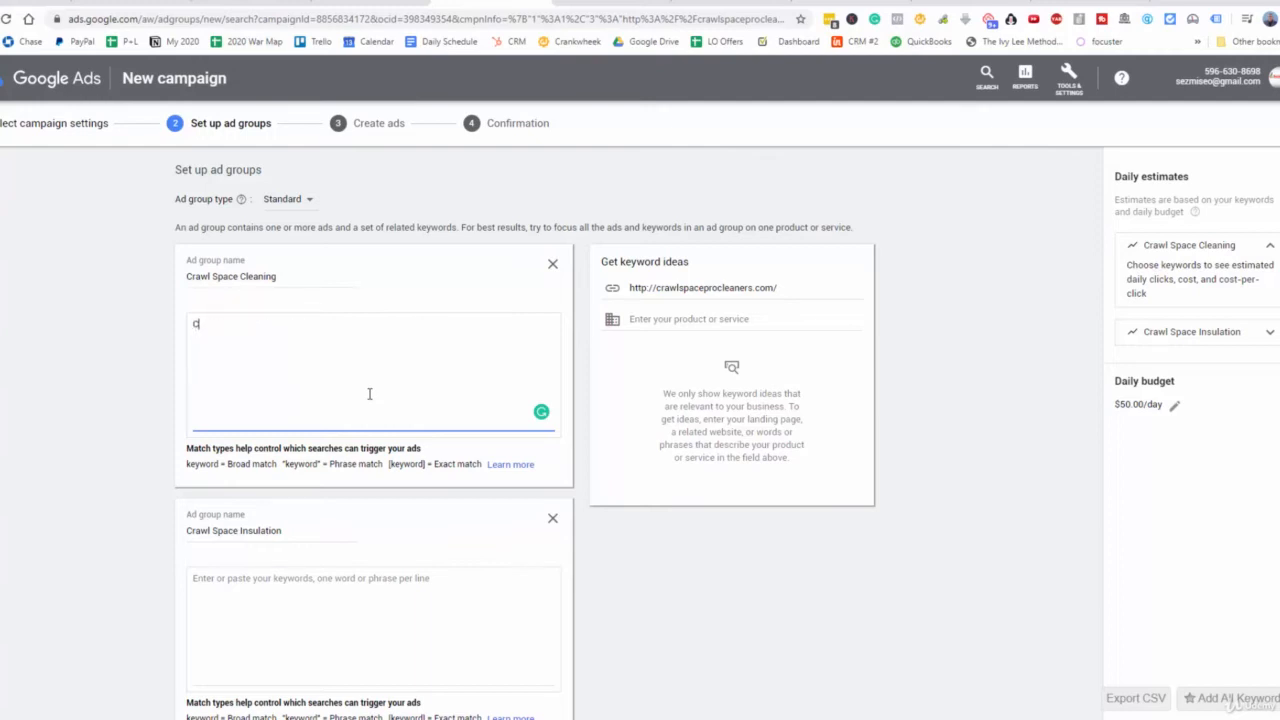
text(raw)
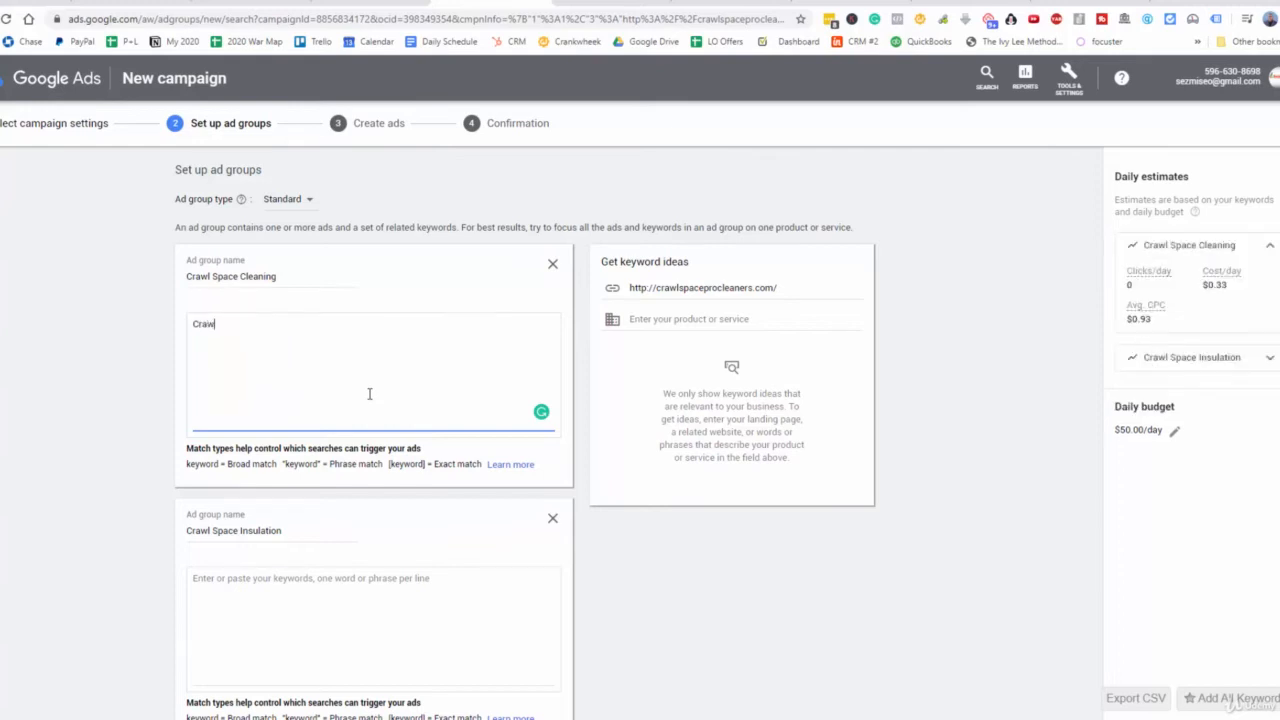
text(l space lean)
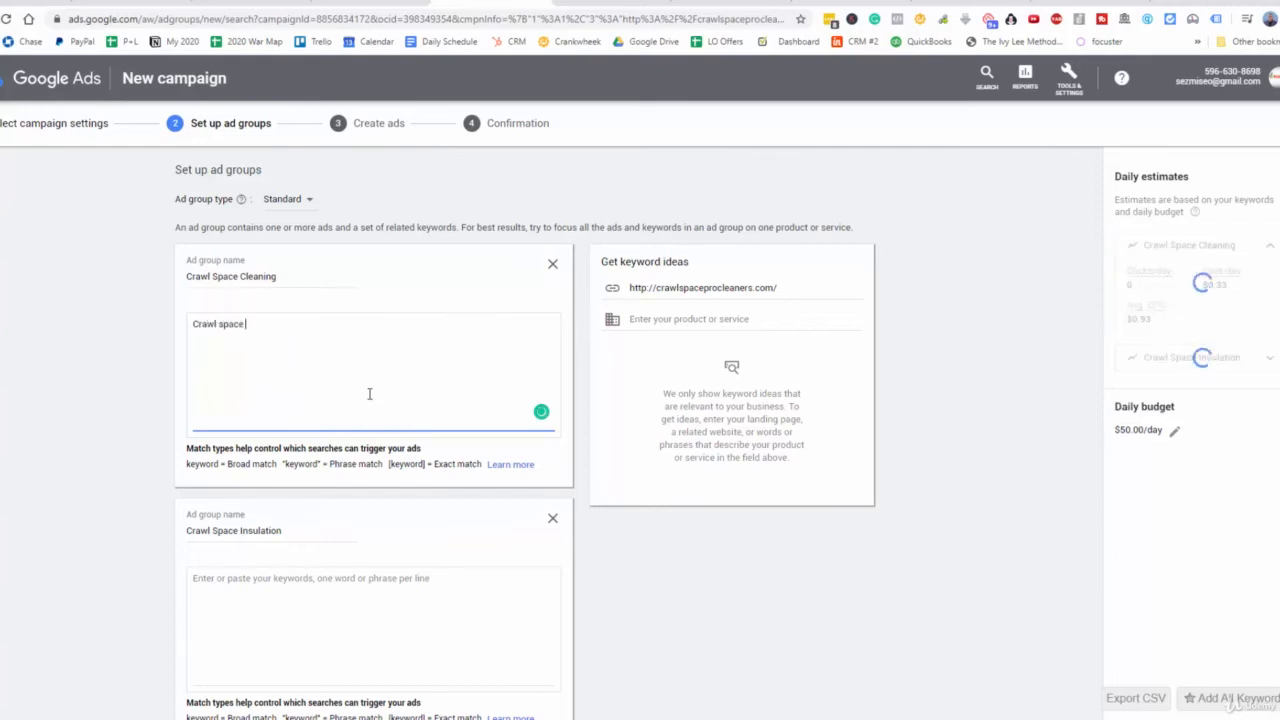
key(BackSpace)
key(BackSpace)
key(BackSpace)
text(cleaning)
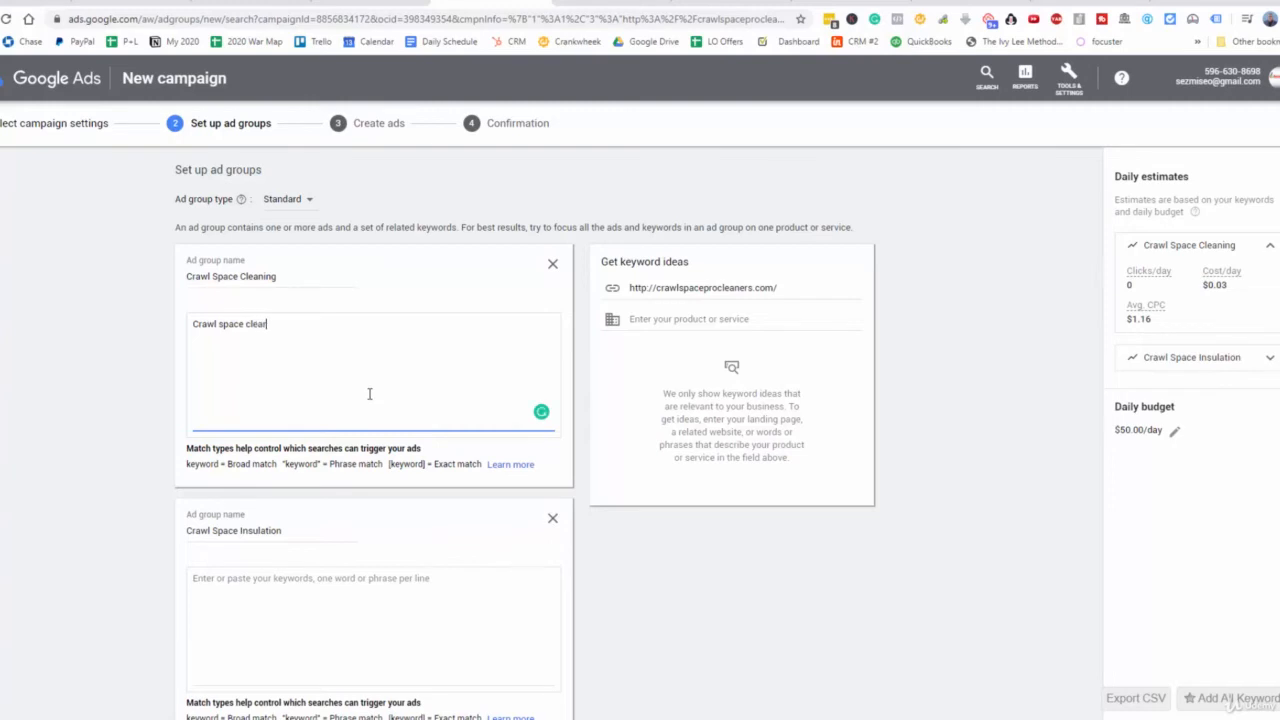
Add "crawl space cleaning contractor" as a second keyword on its own line in the Crawl Space Cleaning ad group.
text( contract)
key(BackSpace)
key(BackSpace)
key(BackSpace)
key(BackSpace)
key(BackSpace)
key(BackSpace)
key(BackSpace)
key(BackSpace)
key(BackSpace)
key(Return)
text(Crawl space cleleaning contractor)
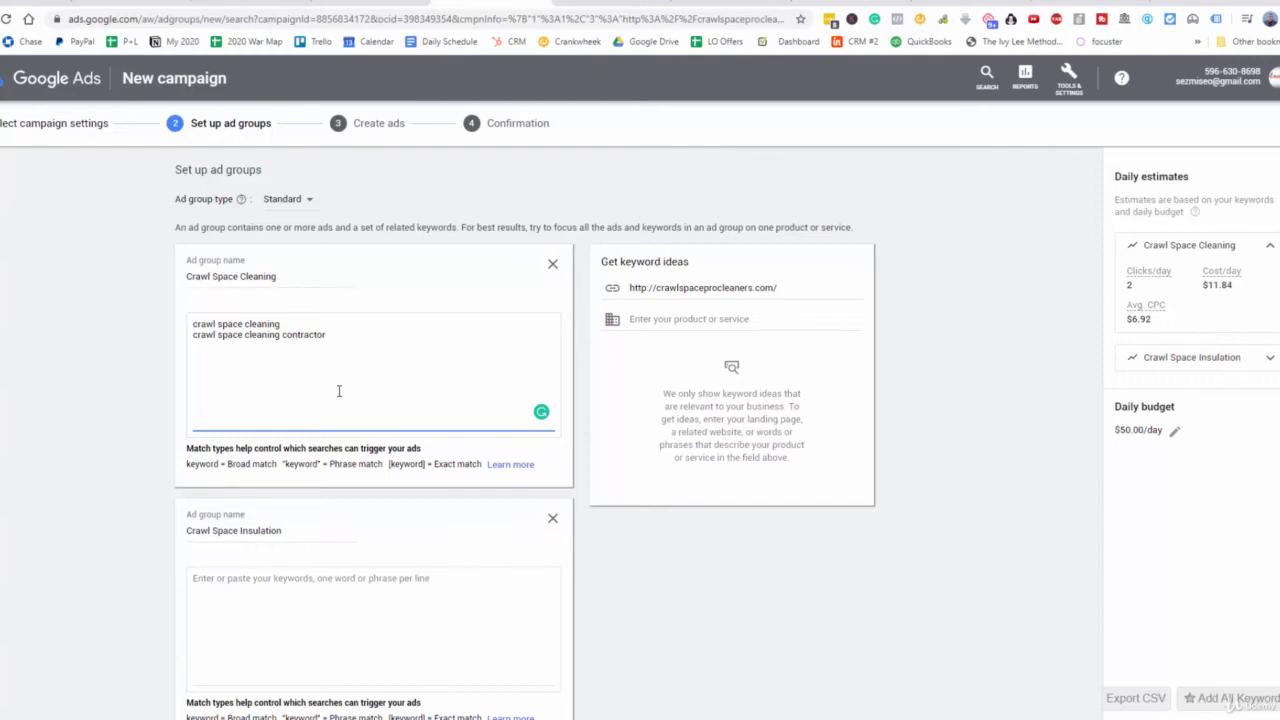
Enter "crawl space insulation" as the first keyword of the Crawl Space Insulation ad group.
scroll(342, 394, down, 1)
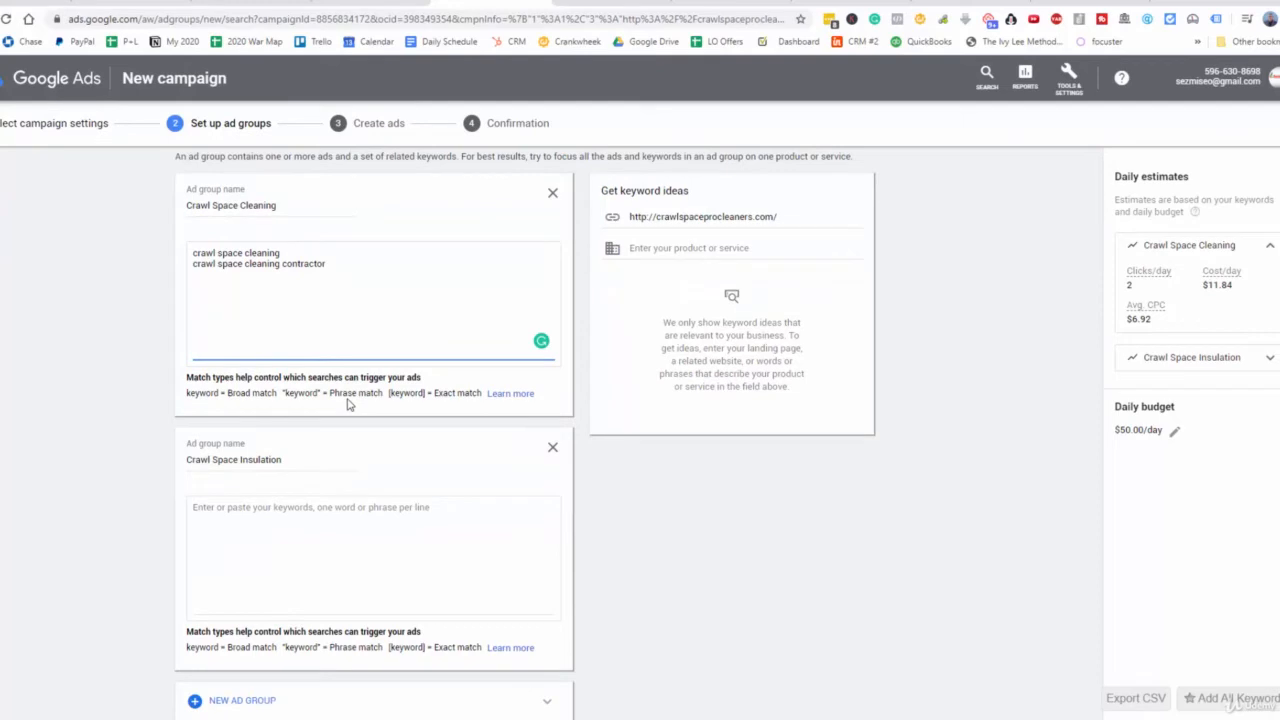
click(342, 513)
text(cr)
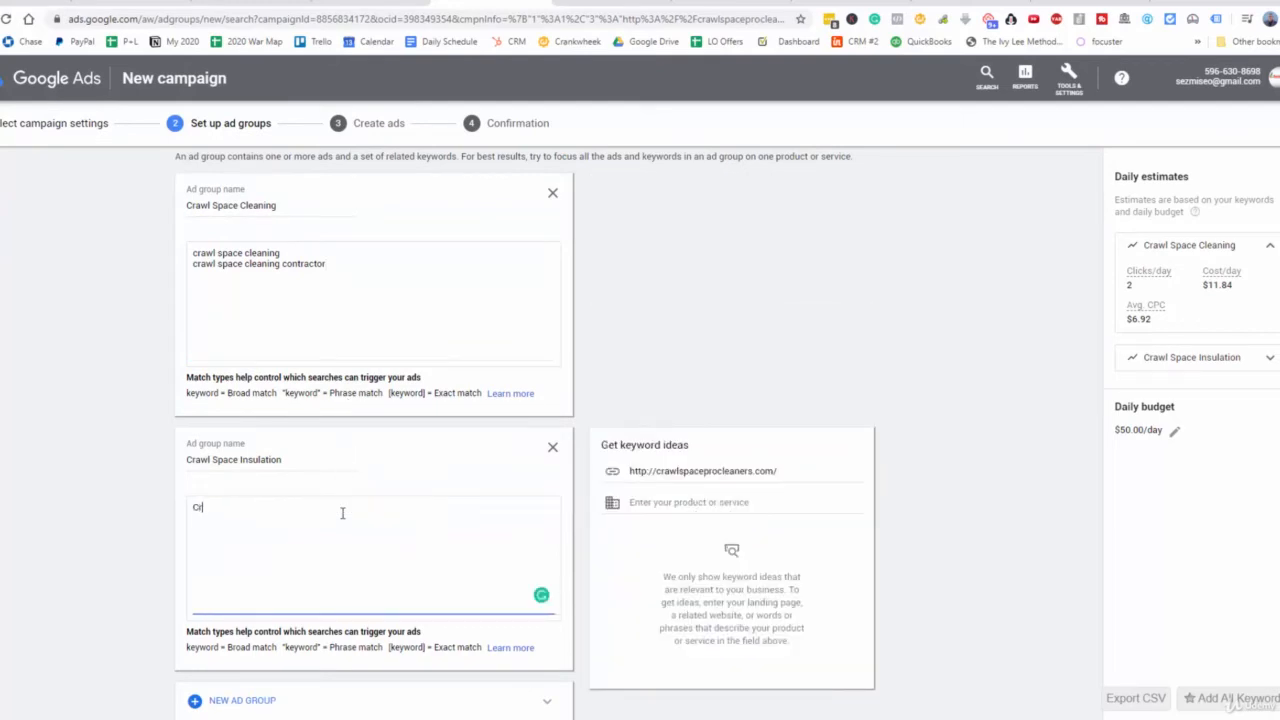
text(awl space insulation)
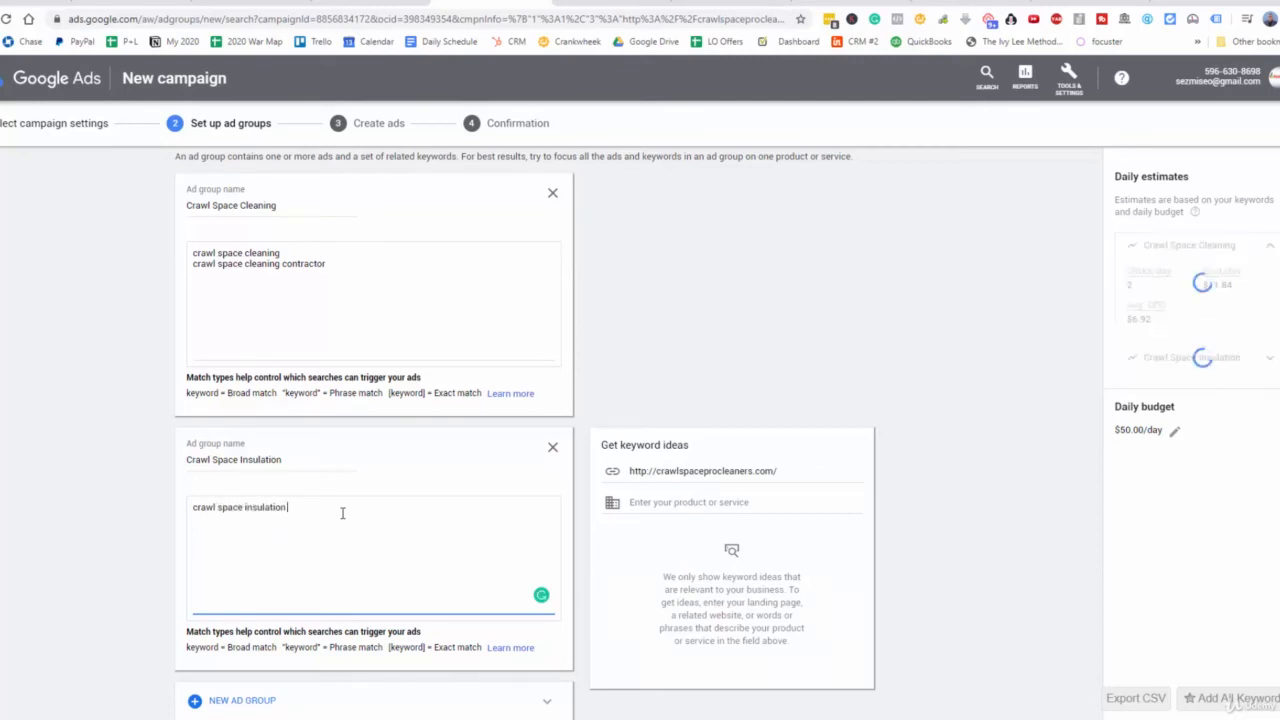
text( cont)
key(BackSpace)
key(BackSpace)
key(BackSpace)
key(BackSpace)
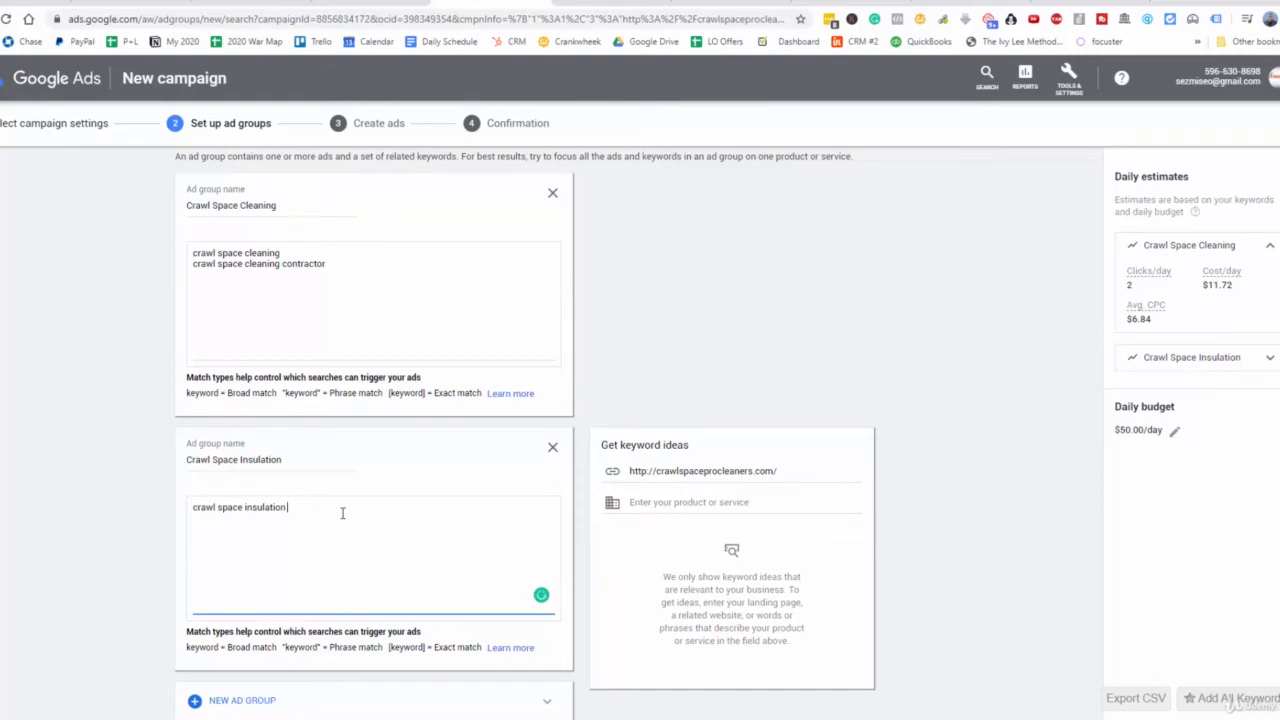
Add the correctly spelled keywords "crawl space insulation contractor" and "crawl space insulation contractor near me" to the Crawl Space Insulation ad group.
key(Return)
text(crawl space insultation contractor)
key(Return)
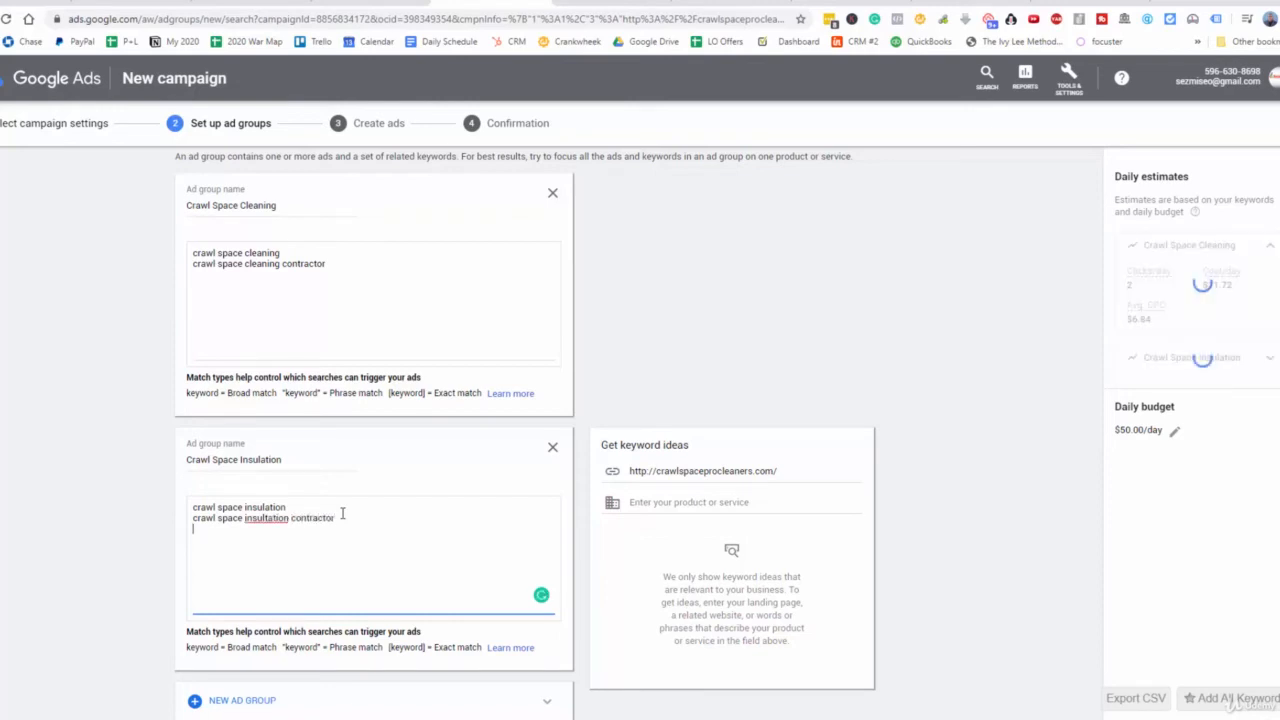
text(crawl s)
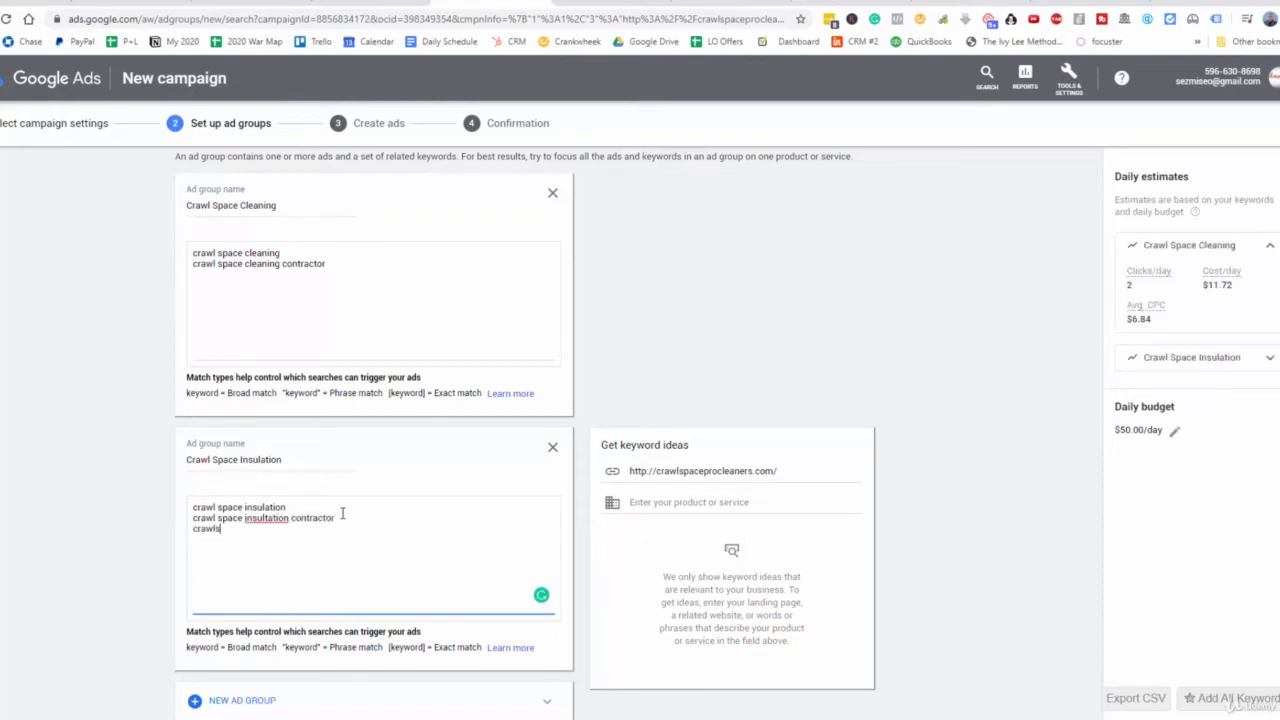
text(pace insul)
text(ation contractor)
text( new)
text(r me)
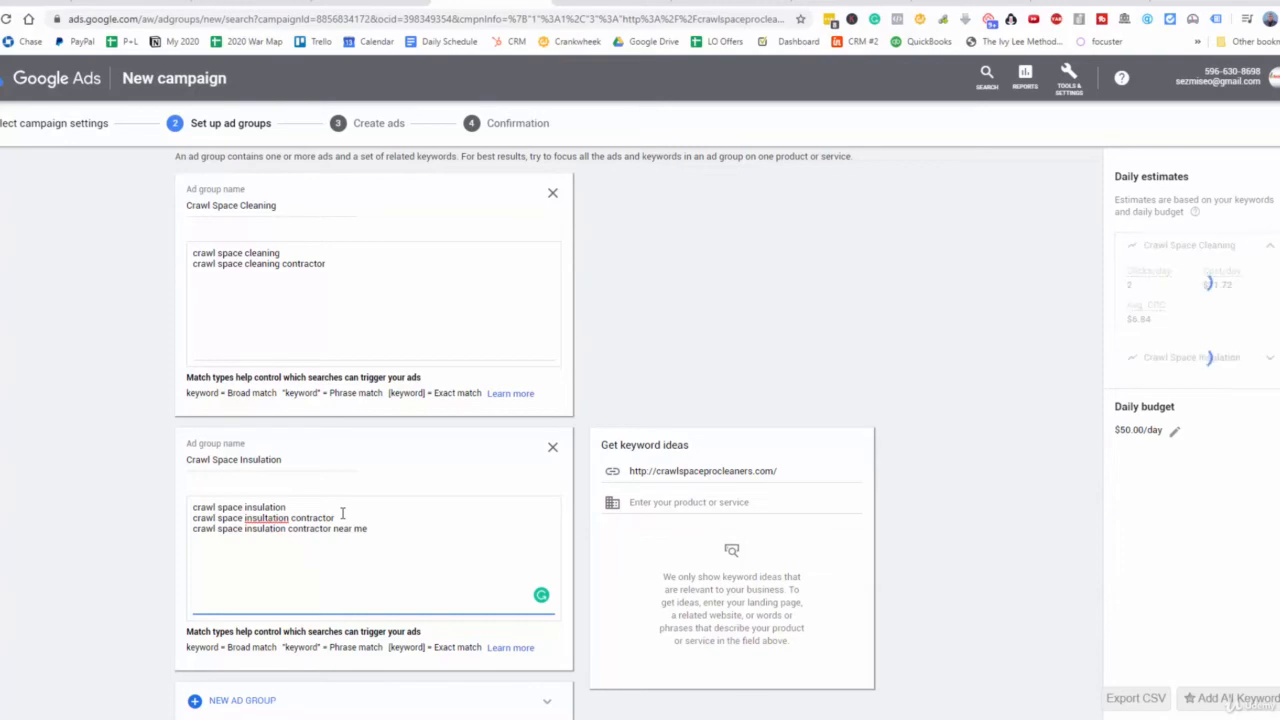
right_click(268, 518)
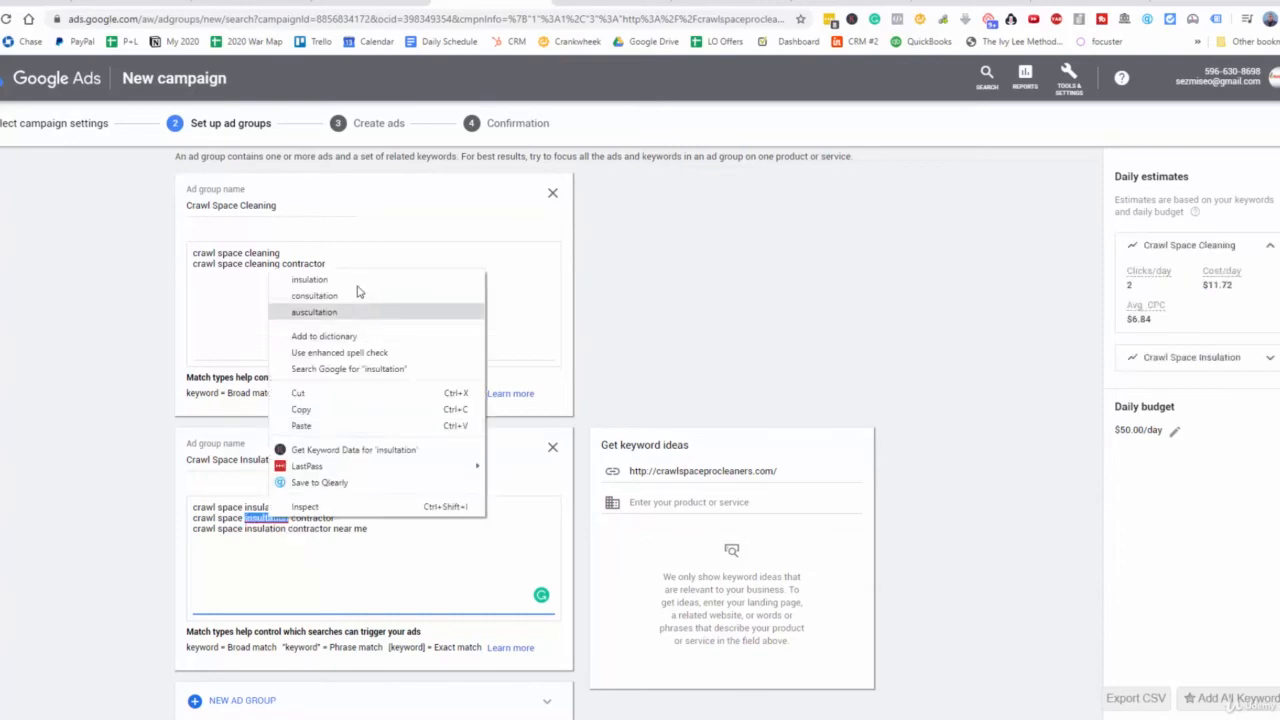
click(312, 280)
Review the keywords of both ad groups, save them and continue to ad creation.
scroll(344, 540, down, 1)
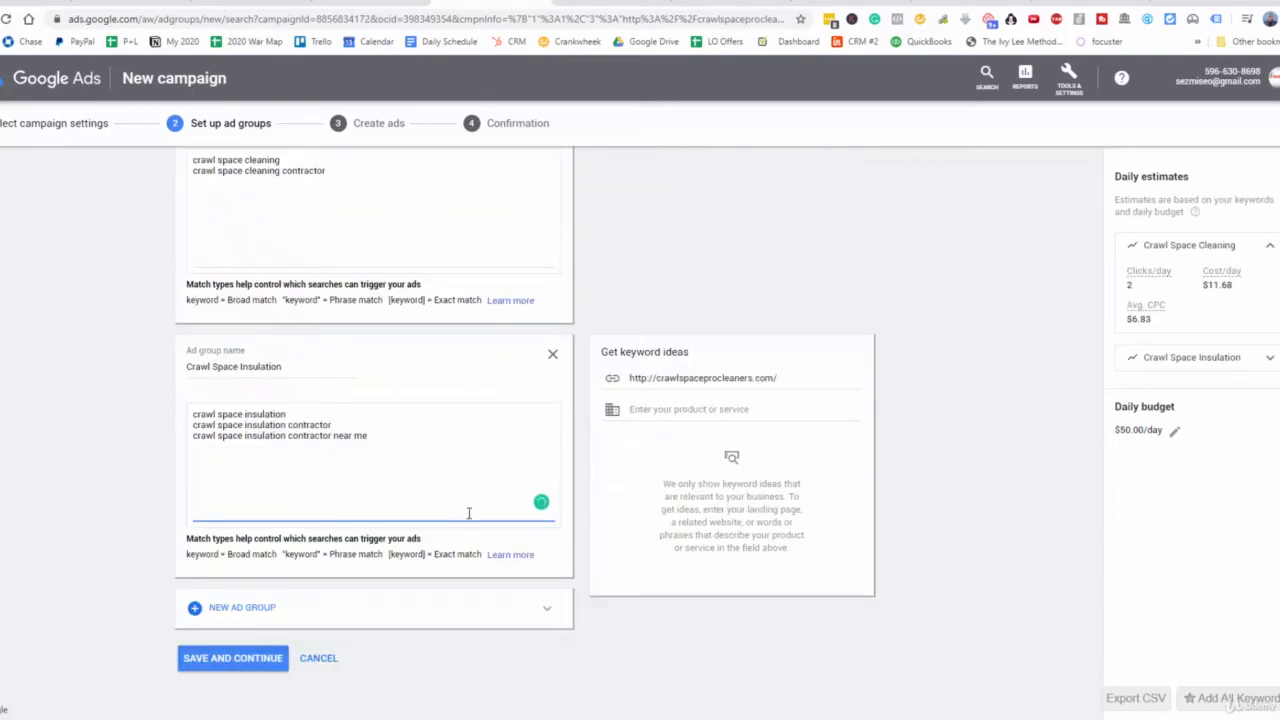
scroll(468, 512, up, 2)
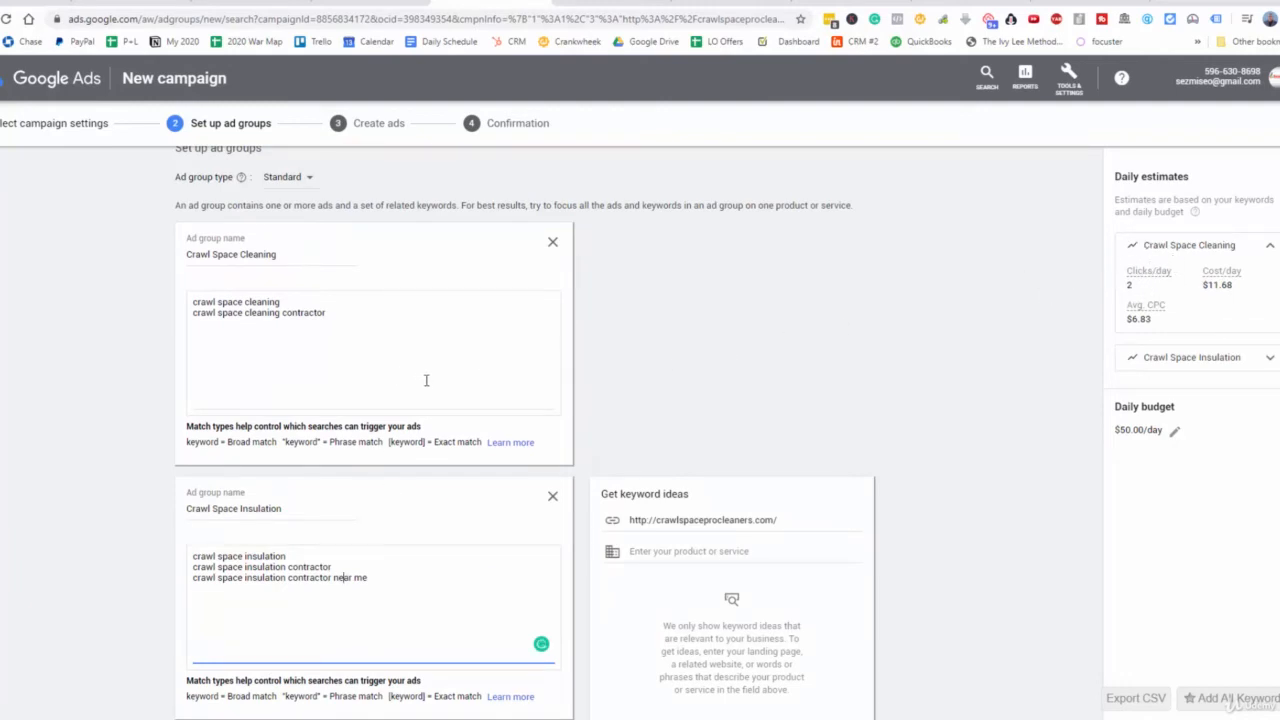
scroll(415, 375, down, 2)
click(245, 660)
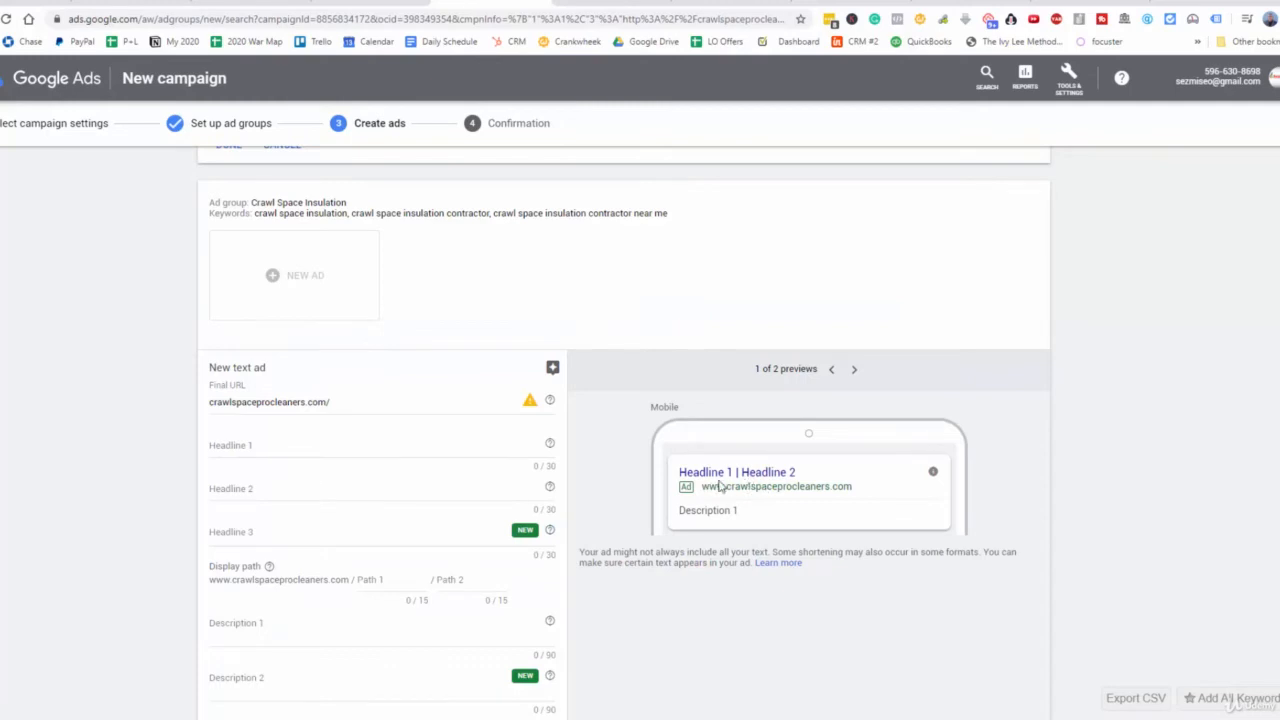
Enter "Need Crawl Space Cleaning?" as Headline 1 of the new text ad for the Crawl Space Cleaning ad group.
scroll(650, 485, up, 5)
scroll(618, 477, up, 1)
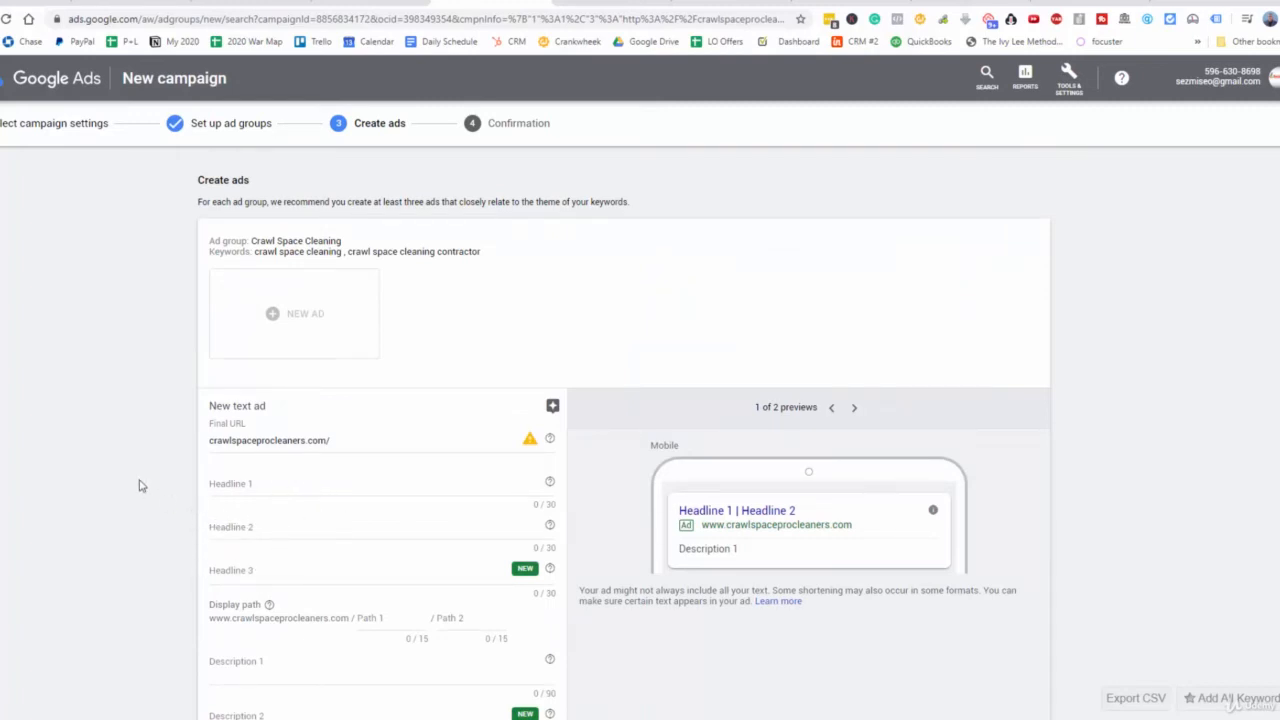
scroll(265, 415, down, 1)
click(265, 415)
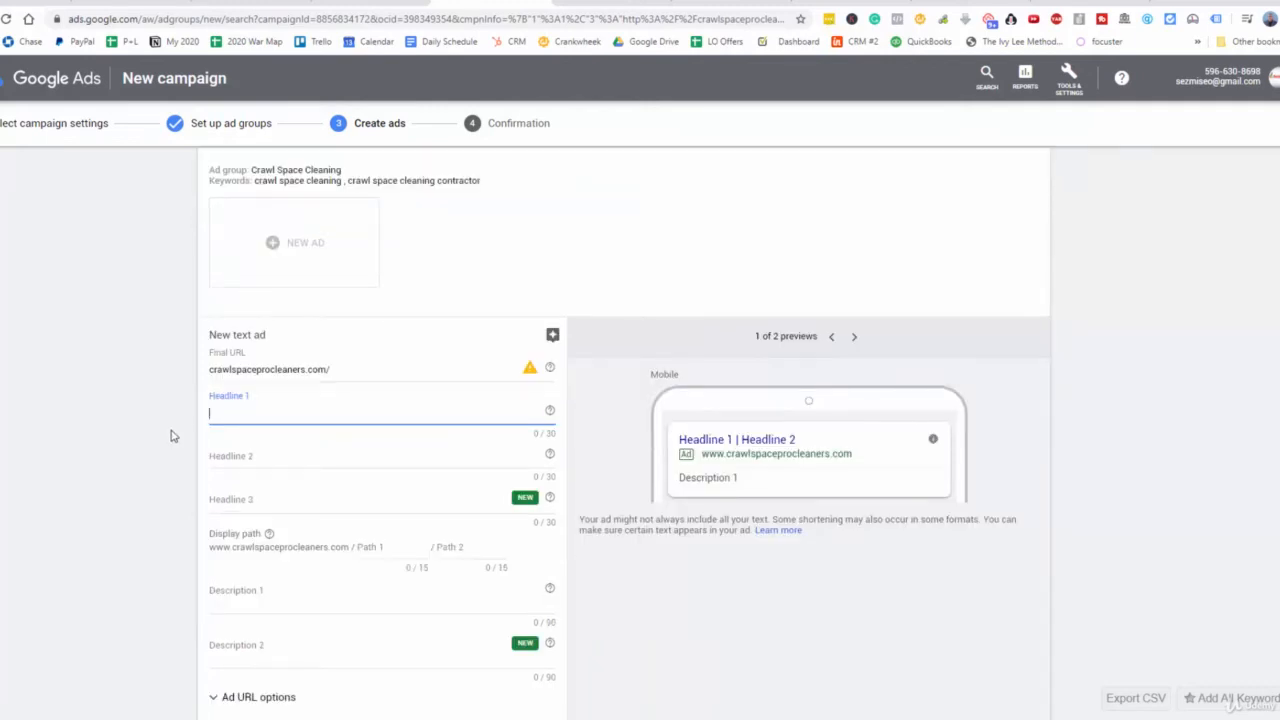
text(Need Cr)
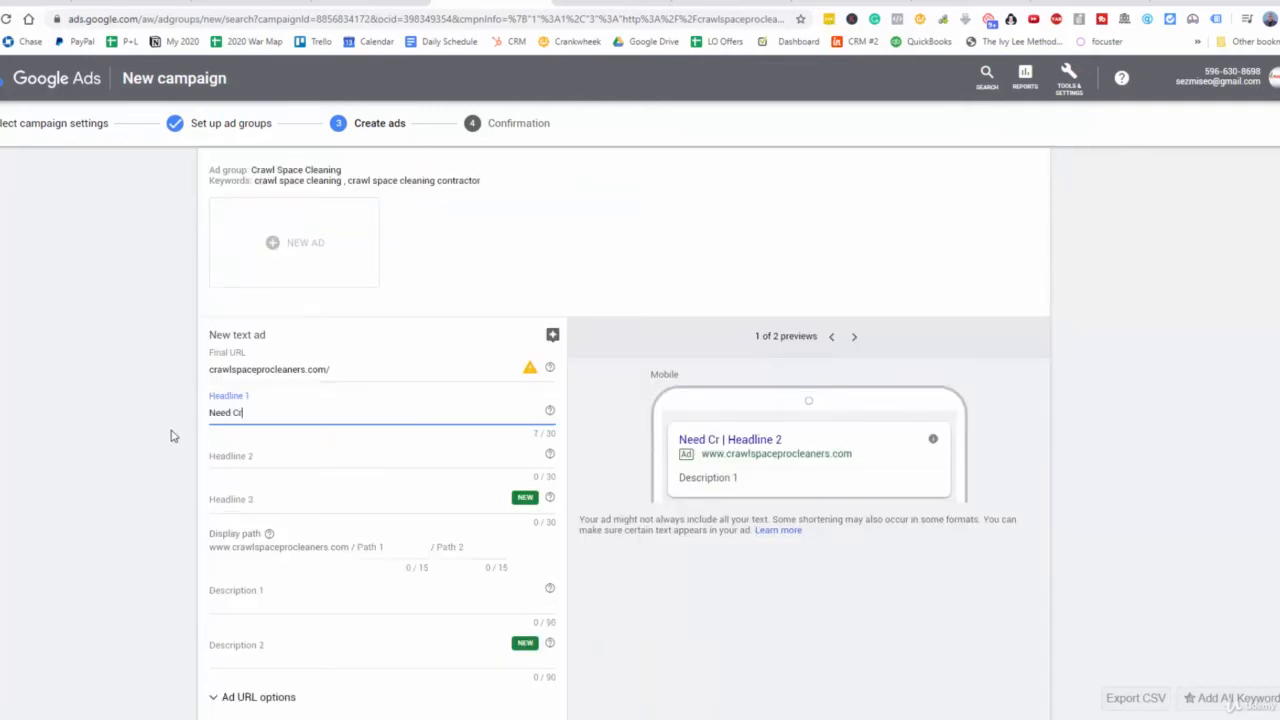
text(awl Sp)
key(BackSpace)
text(s)
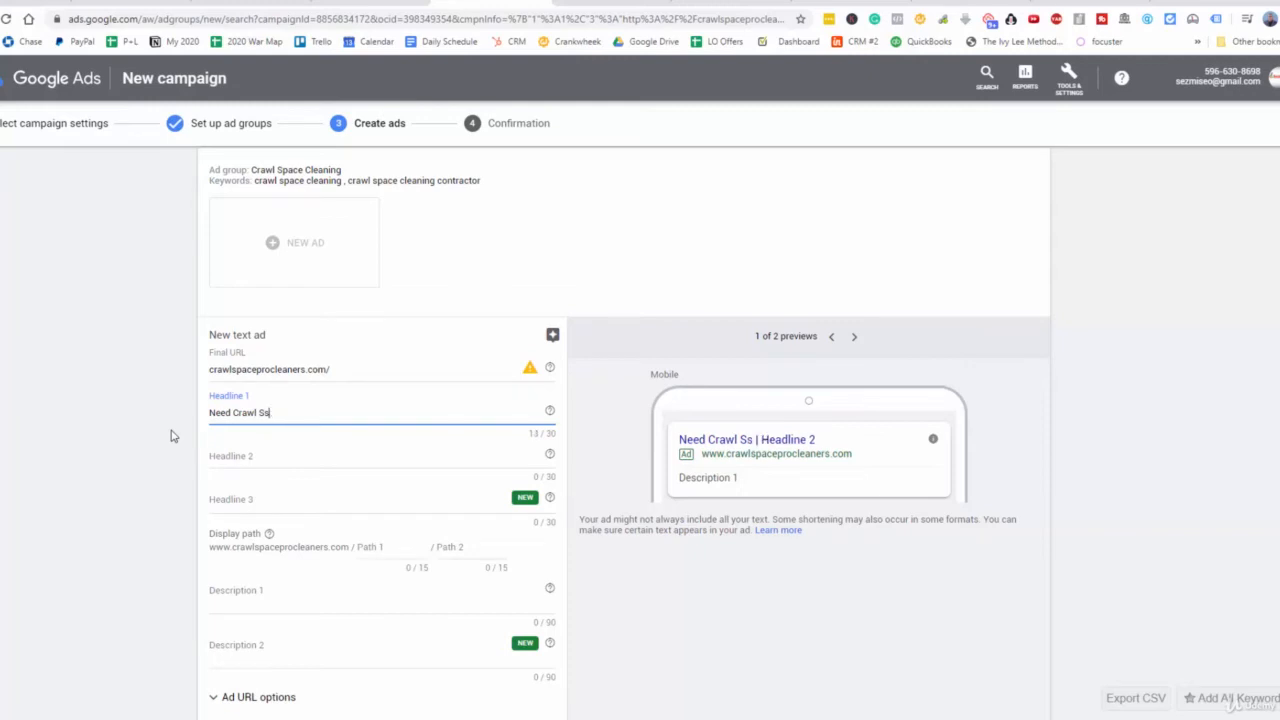
key(BackSpace)
text(pace Clea)
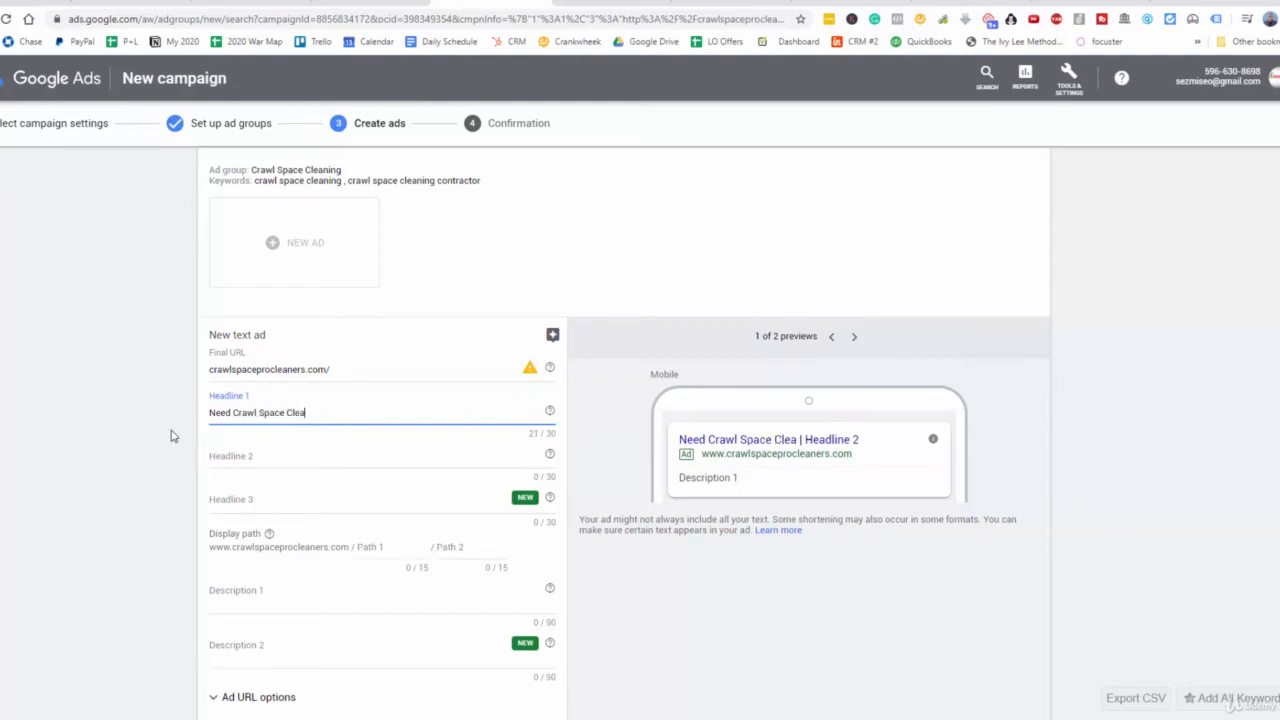
text(ning?)
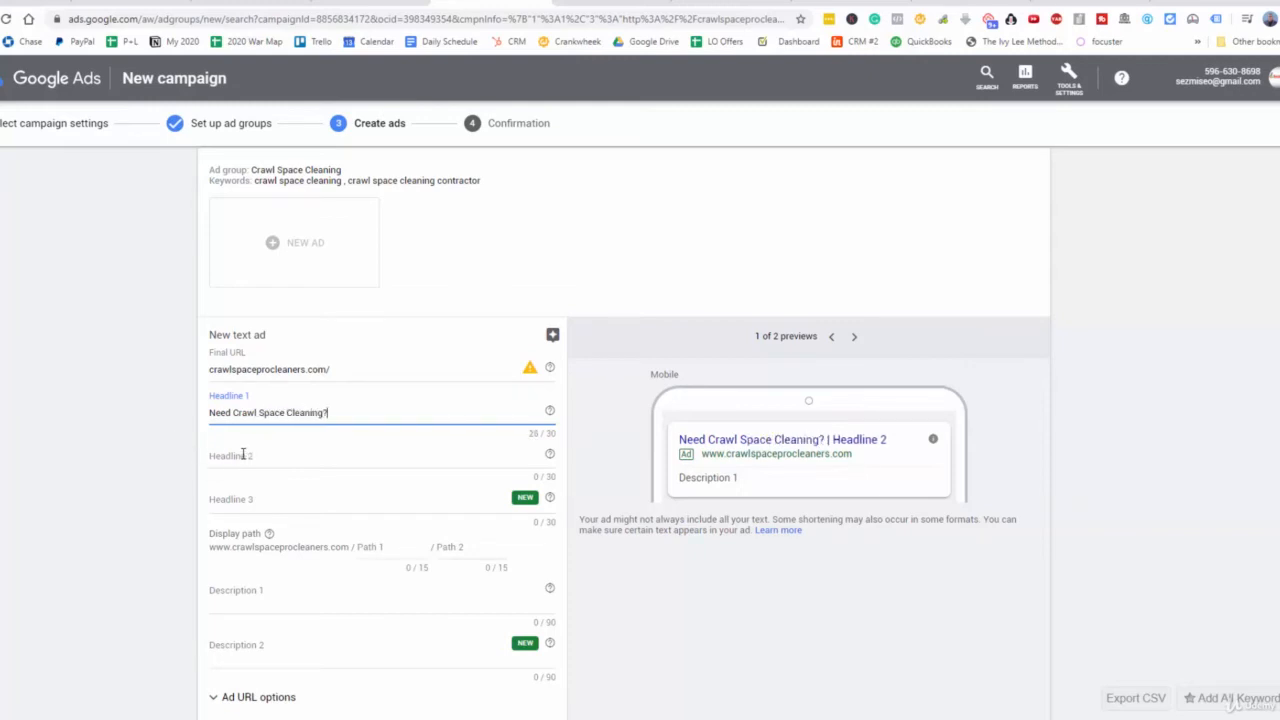
Enter "No Worries, We Got You!" as Headline 2 of the Crawl Space Cleaning ad.
click(242, 453)
text(D)
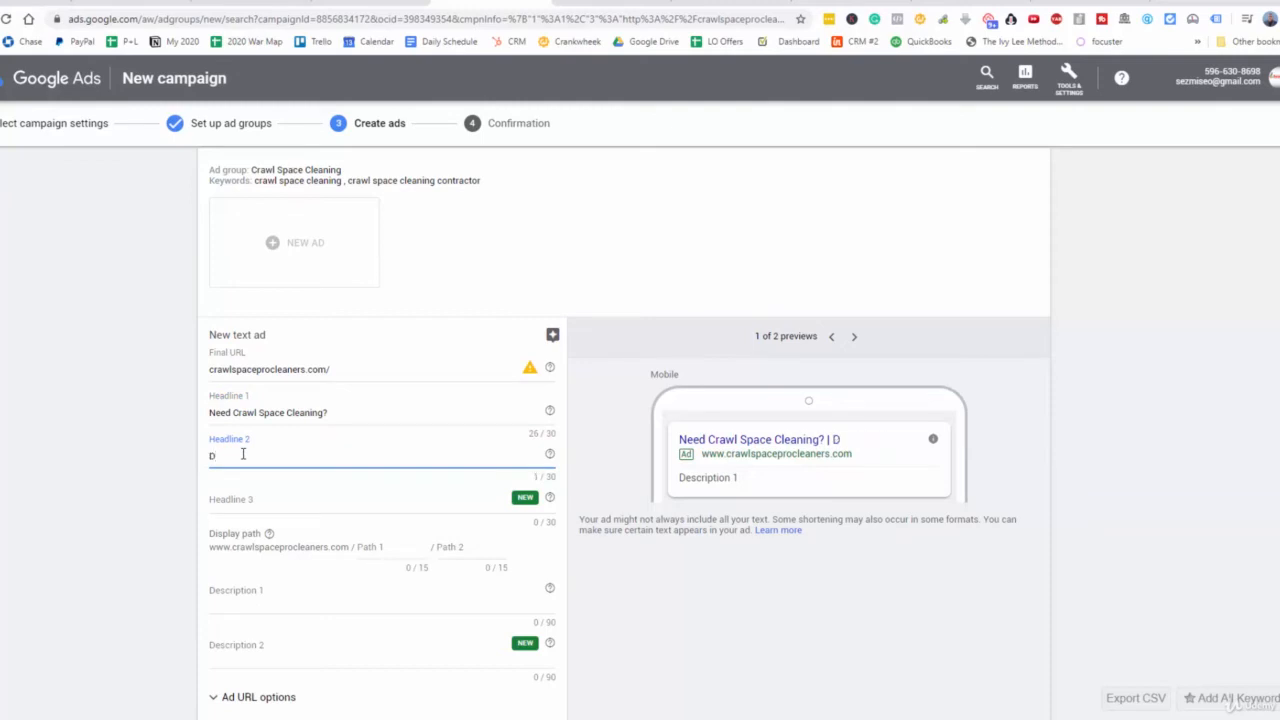
key(BackSpace)
text(No wo)
key(BackSpace)
text(o)
key(BackSpace)
key(BackSpace)
text(Woori)
key(BackSpace)
key(BackSpace)
key(BackSpace)
text(rries, W)
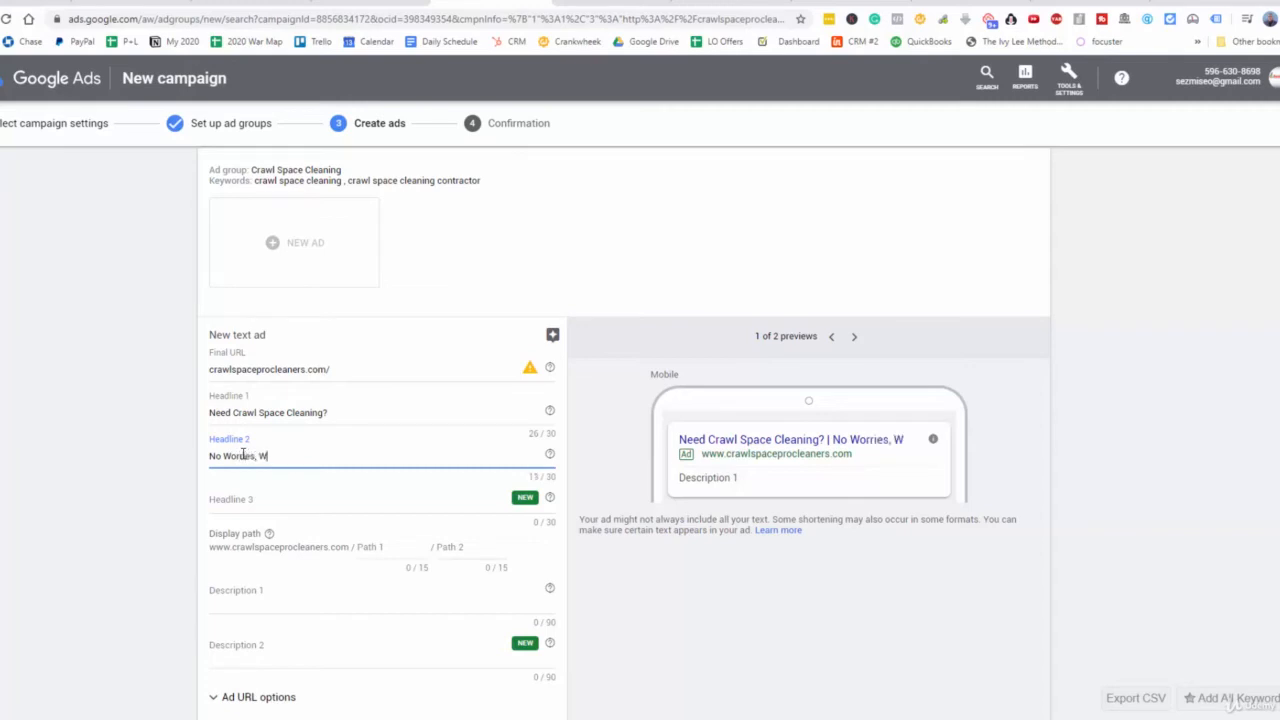
text(e Got You!)
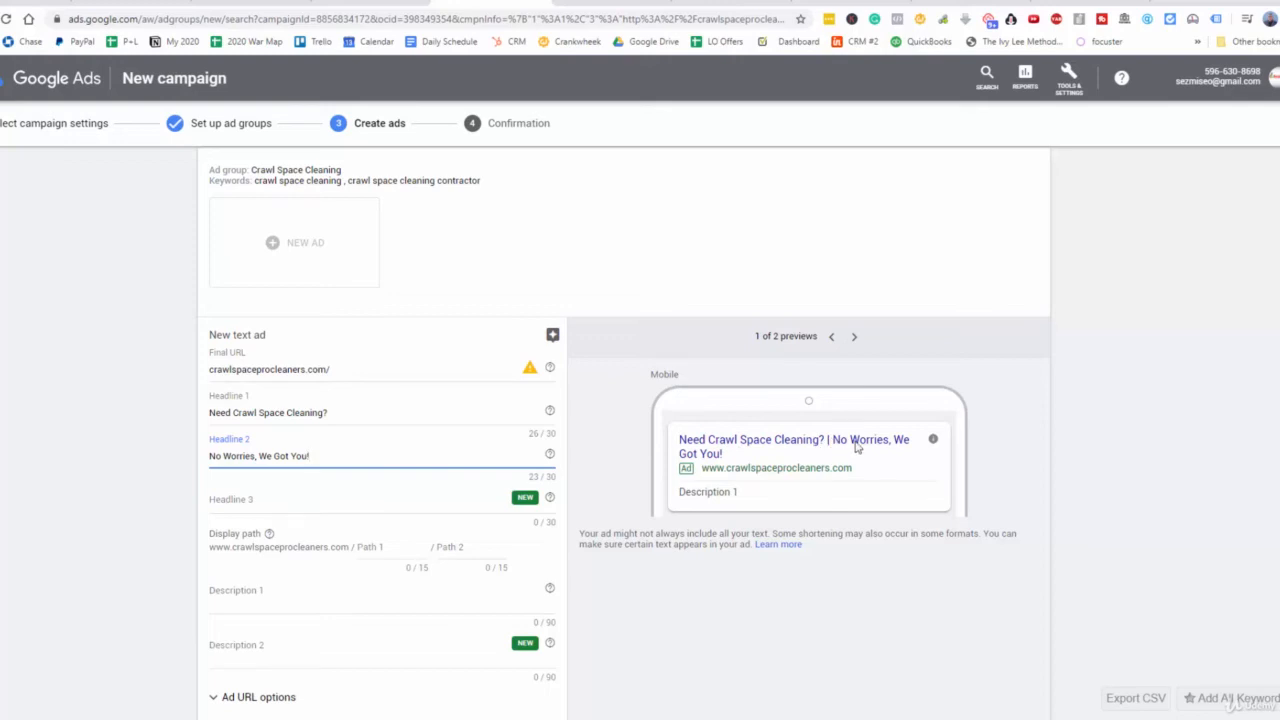
click(243, 499)
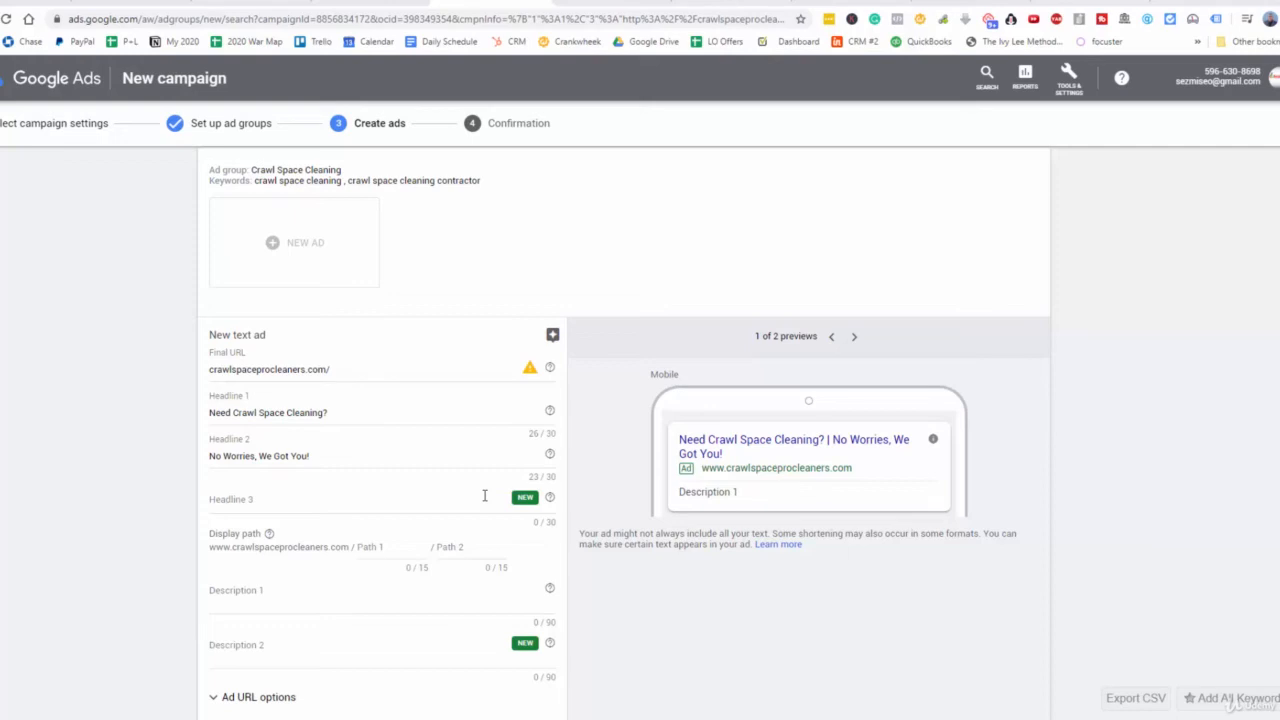
Fill in the first part of the ad's display path, settling on "freeestimate" instead of "freequote".
click(366, 548)
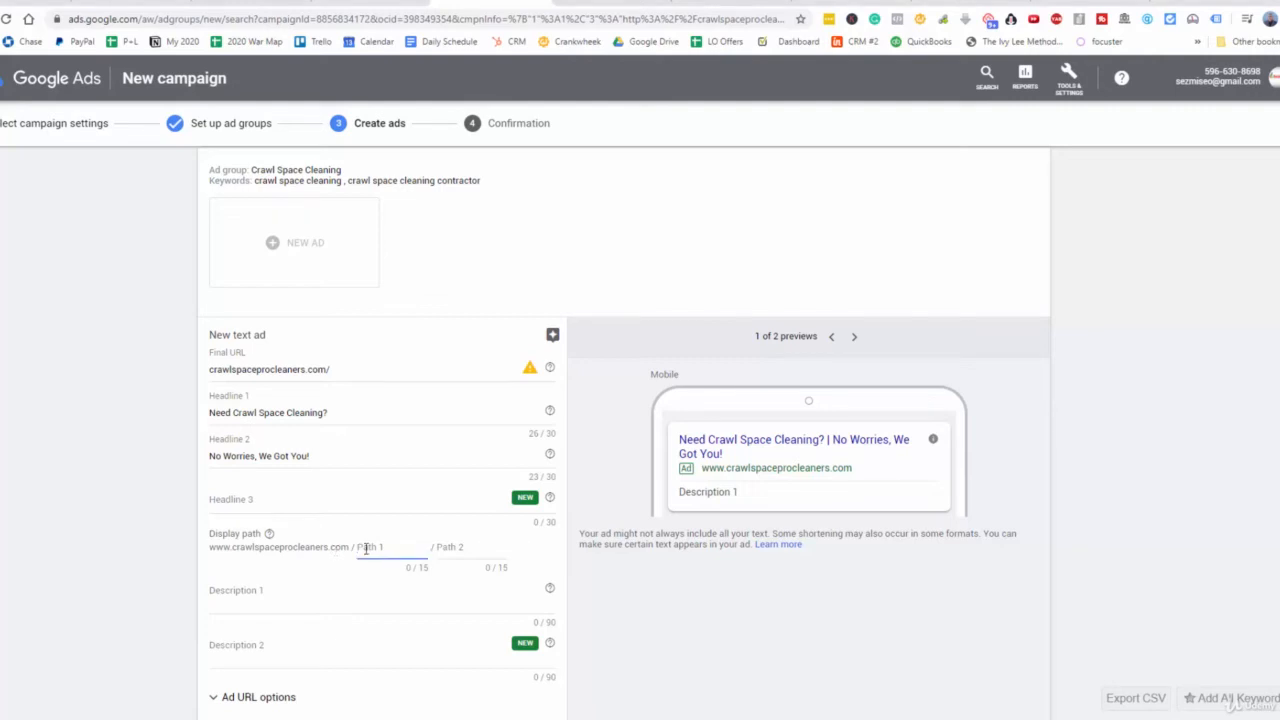
text(freequote)
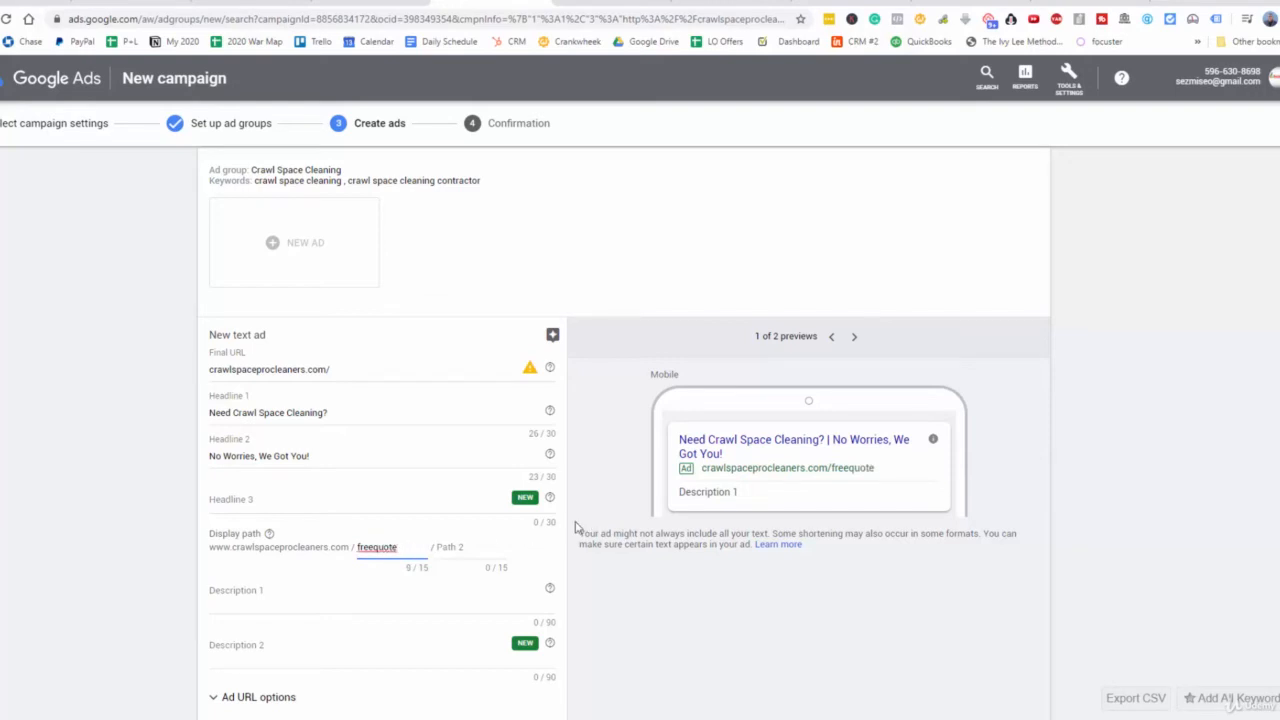
double_click(362, 551)
text(fre)
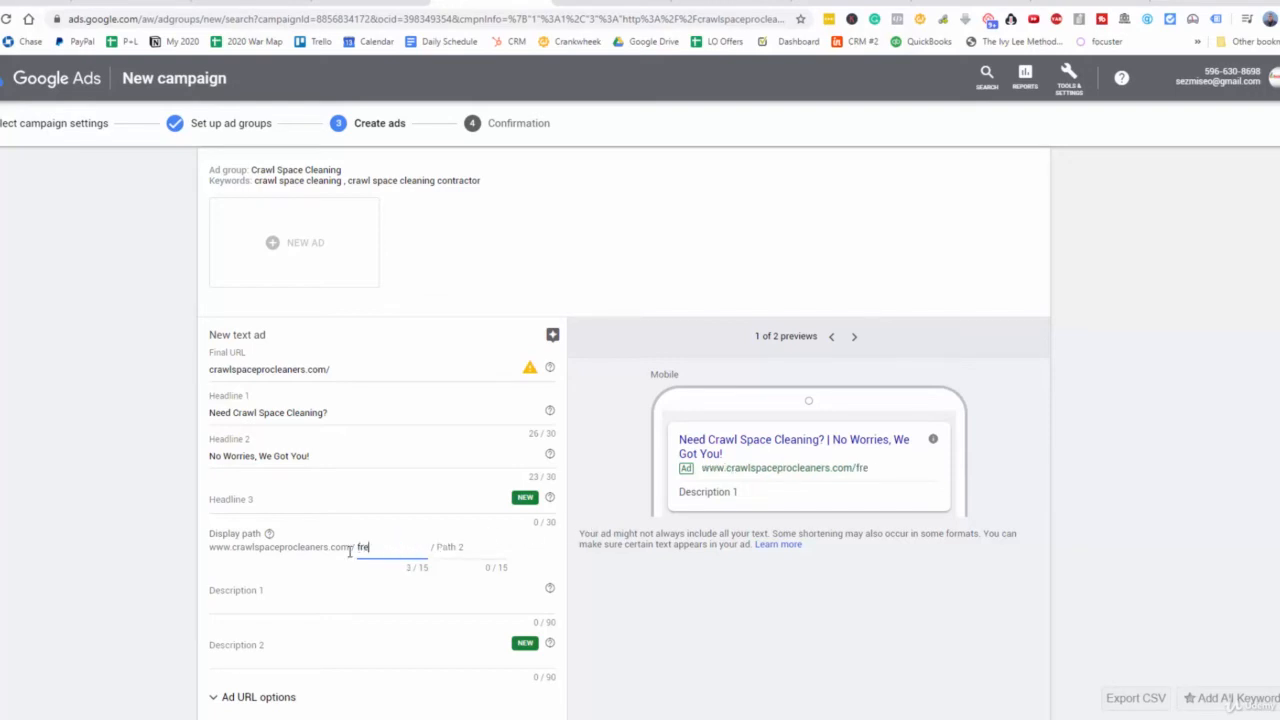
text(eestimate)
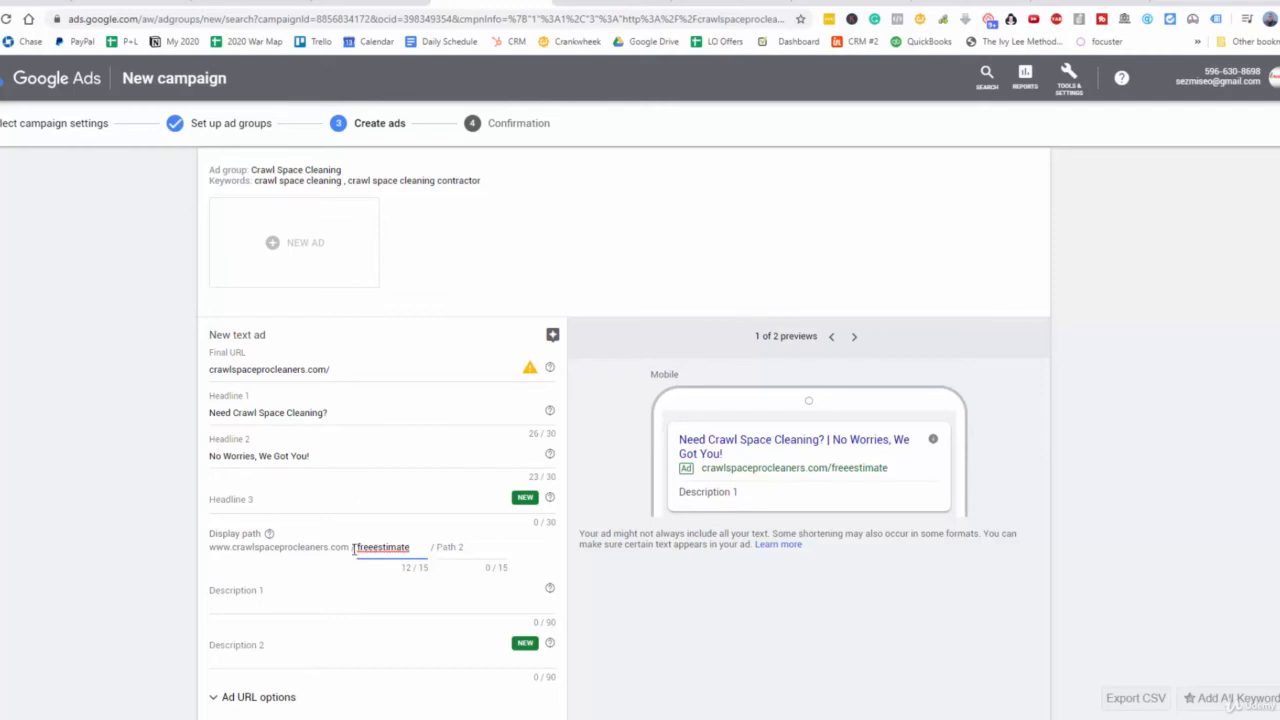
Split the display path into "free" as the first part and "estimate" as the second part.
click(280, 550)
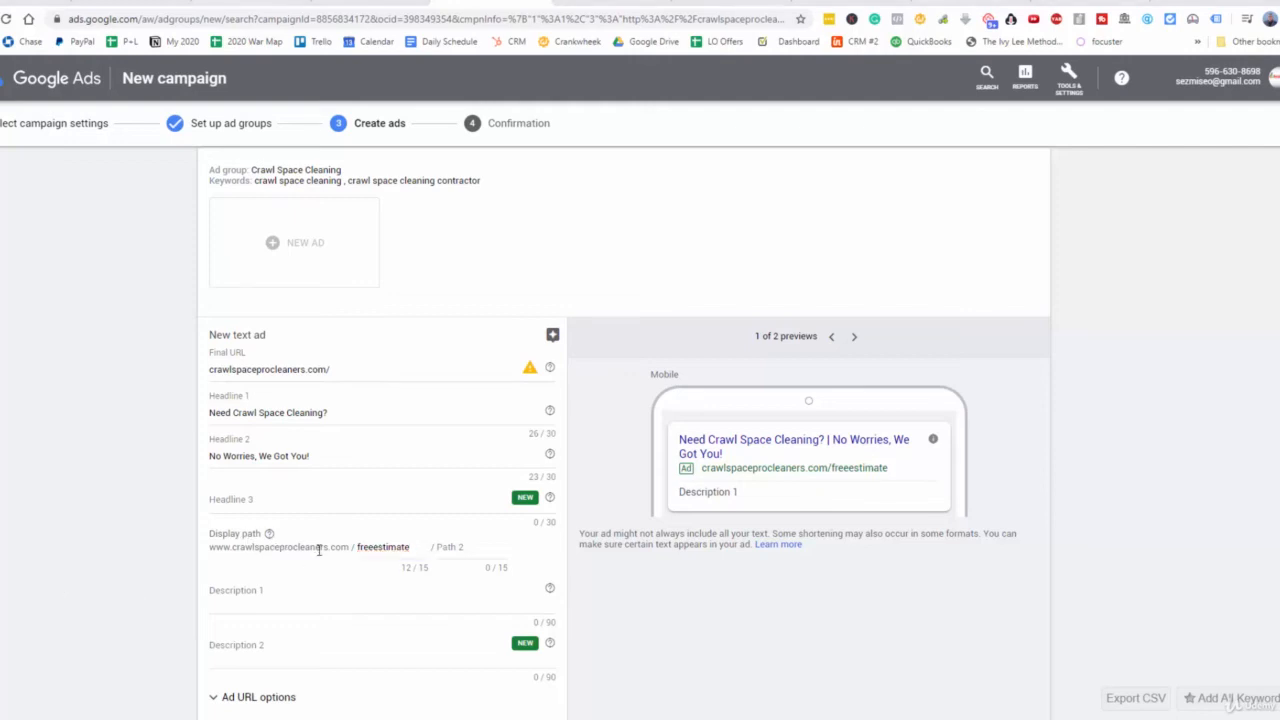
drag(212, 549, 352, 548)
click(384, 548)
key(BackSpace)
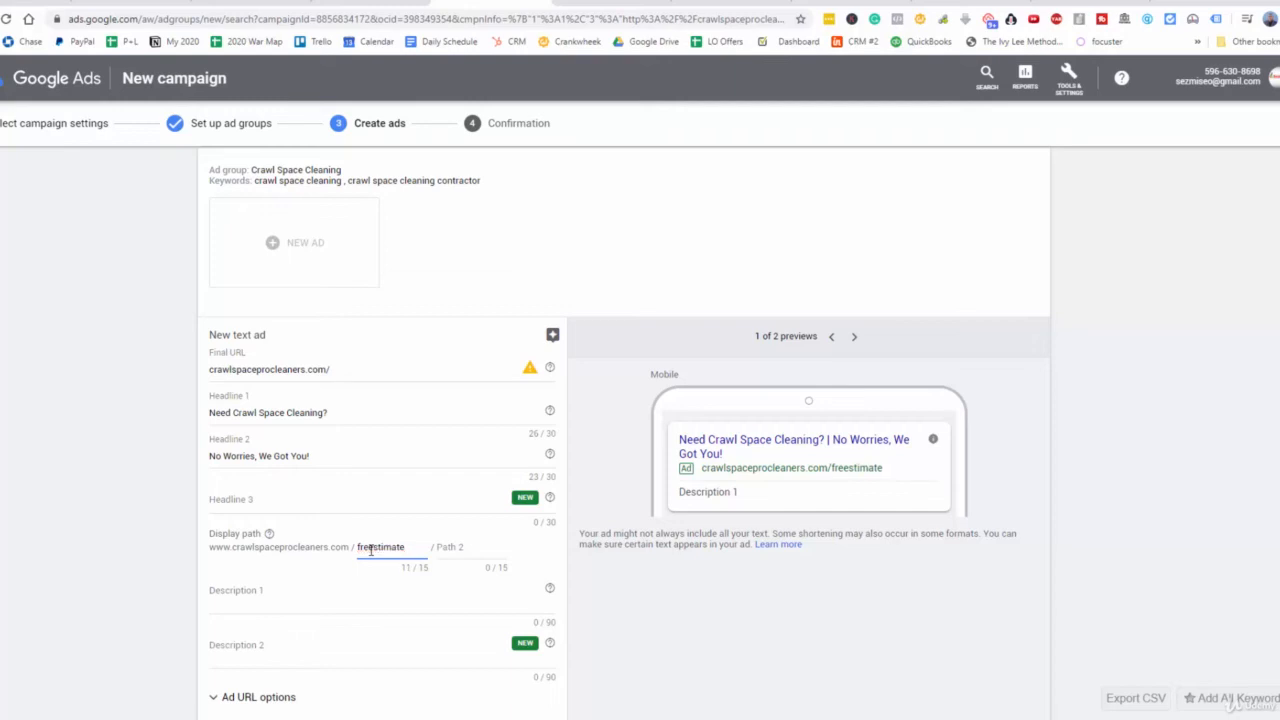
drag(374, 548, 423, 544)
key(BackSpace)
click(471, 546)
text(estimate)
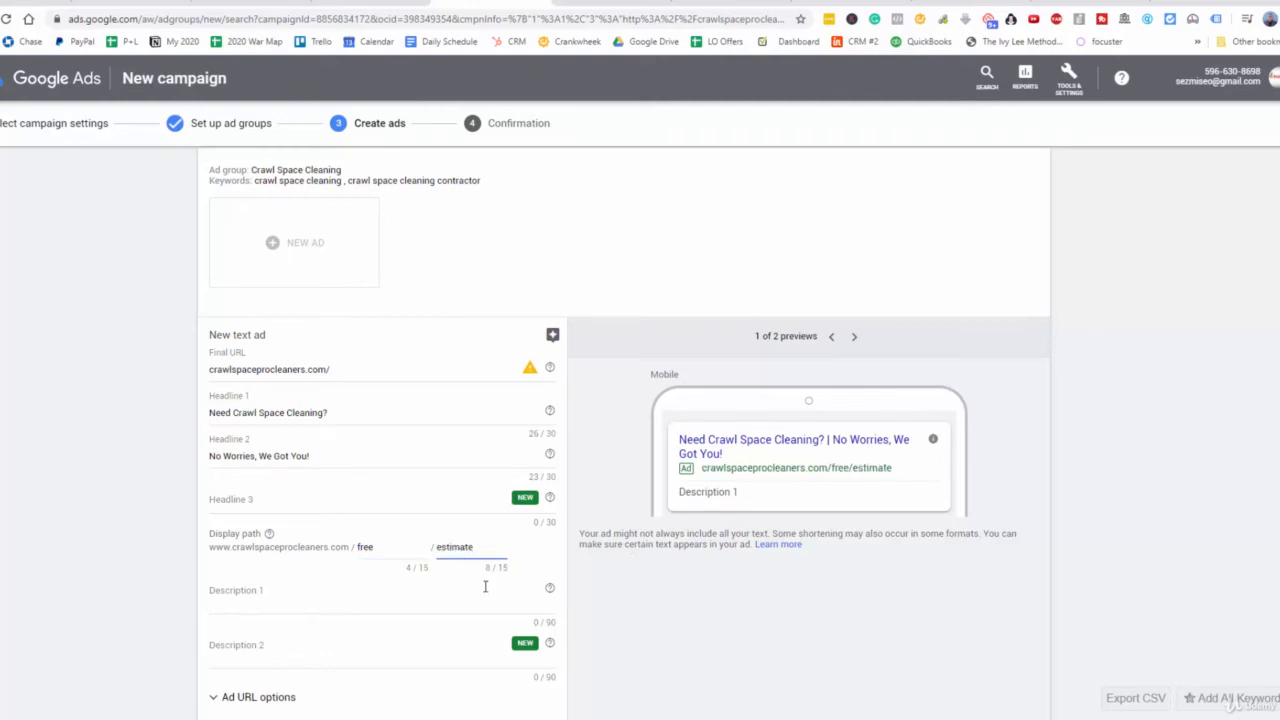
Clear the second part of the display path and change the first part to "free-quote".
drag(481, 546, 436, 547)
key(BackSpace)
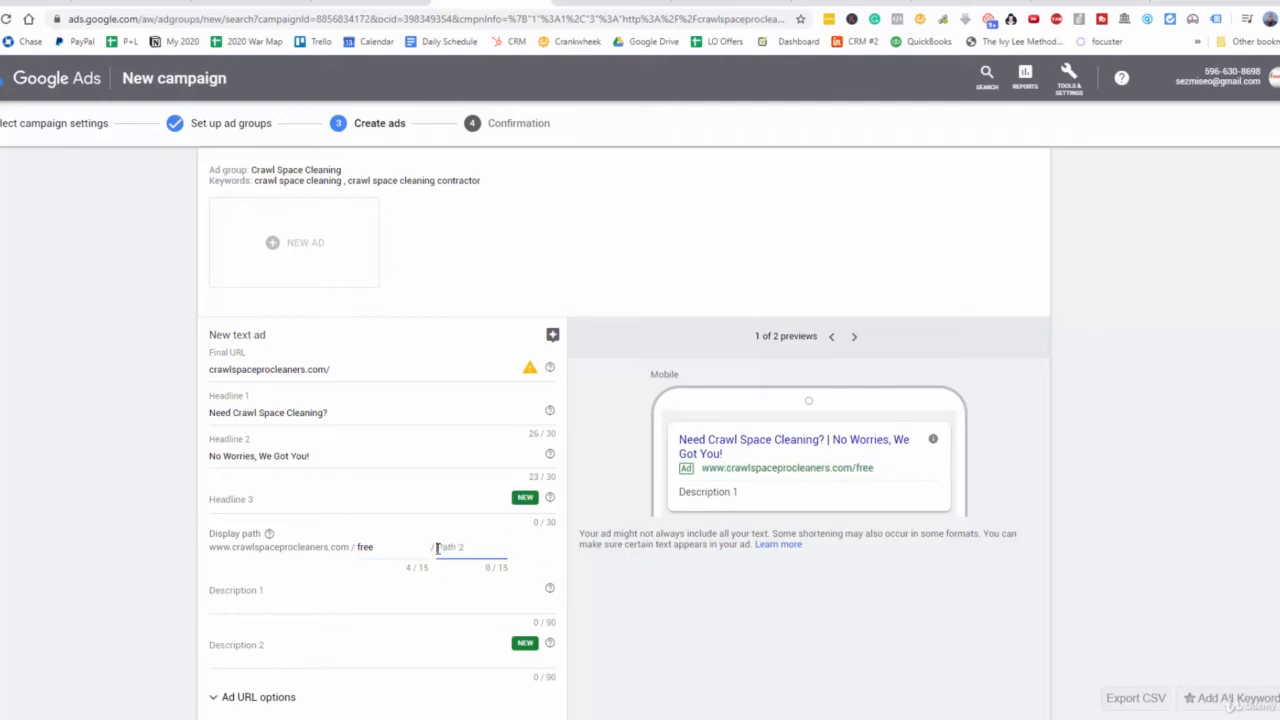
click(400, 551)
text(-quote)
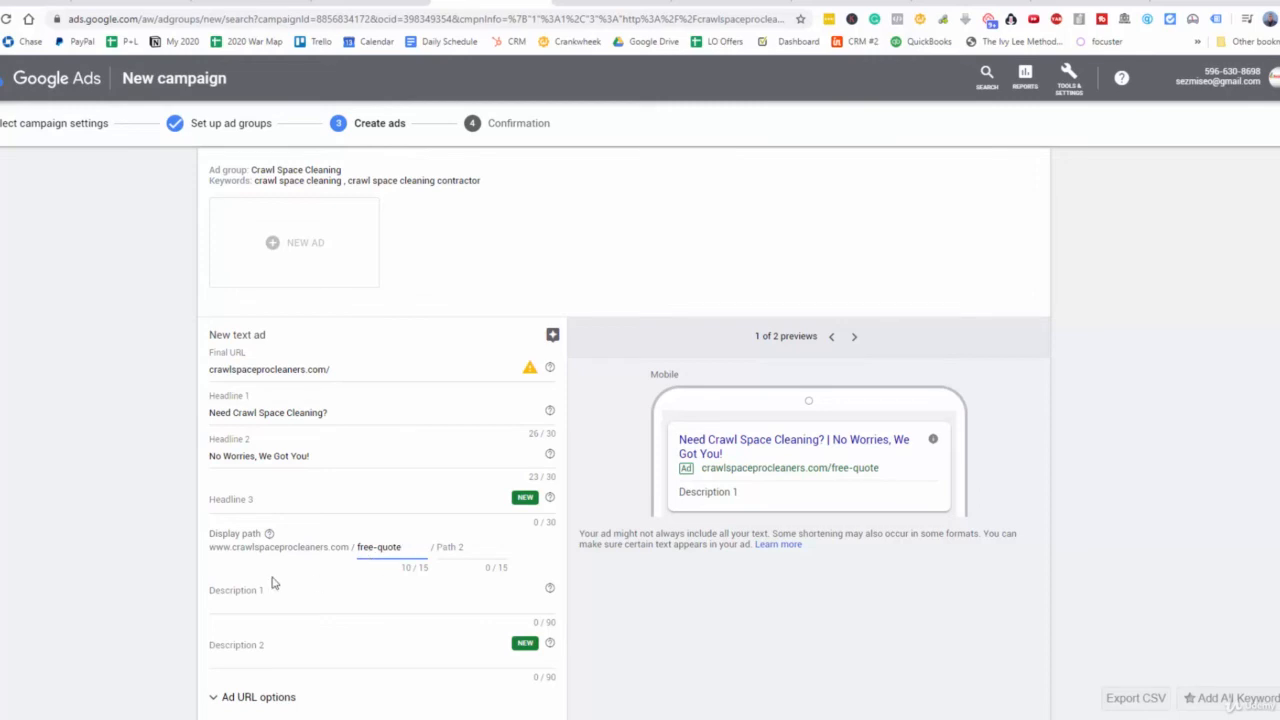
Enter "We make your home healthier and more energy efficient by servicing spaces you don't want to go." as Description 1.
scroll(313, 560, down, 1)
click(313, 537)
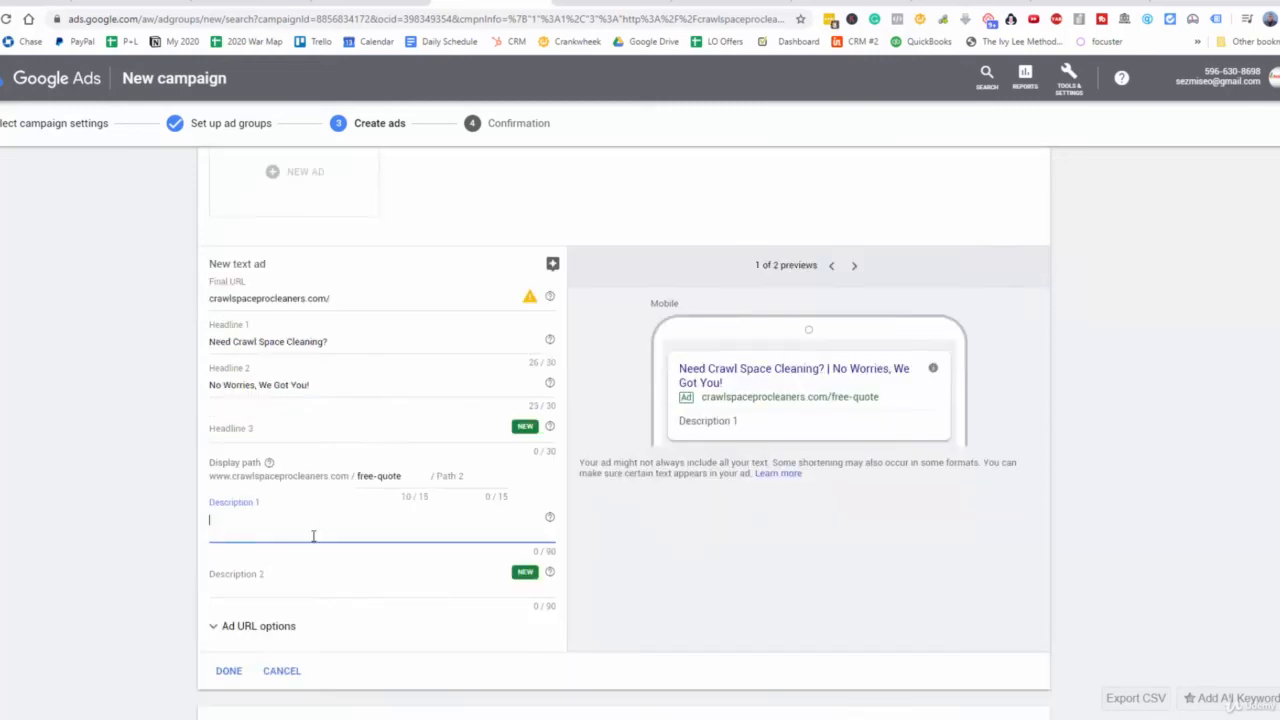
text(We make your home healthier and more energy efficient by servicing spaces you don't want to go)
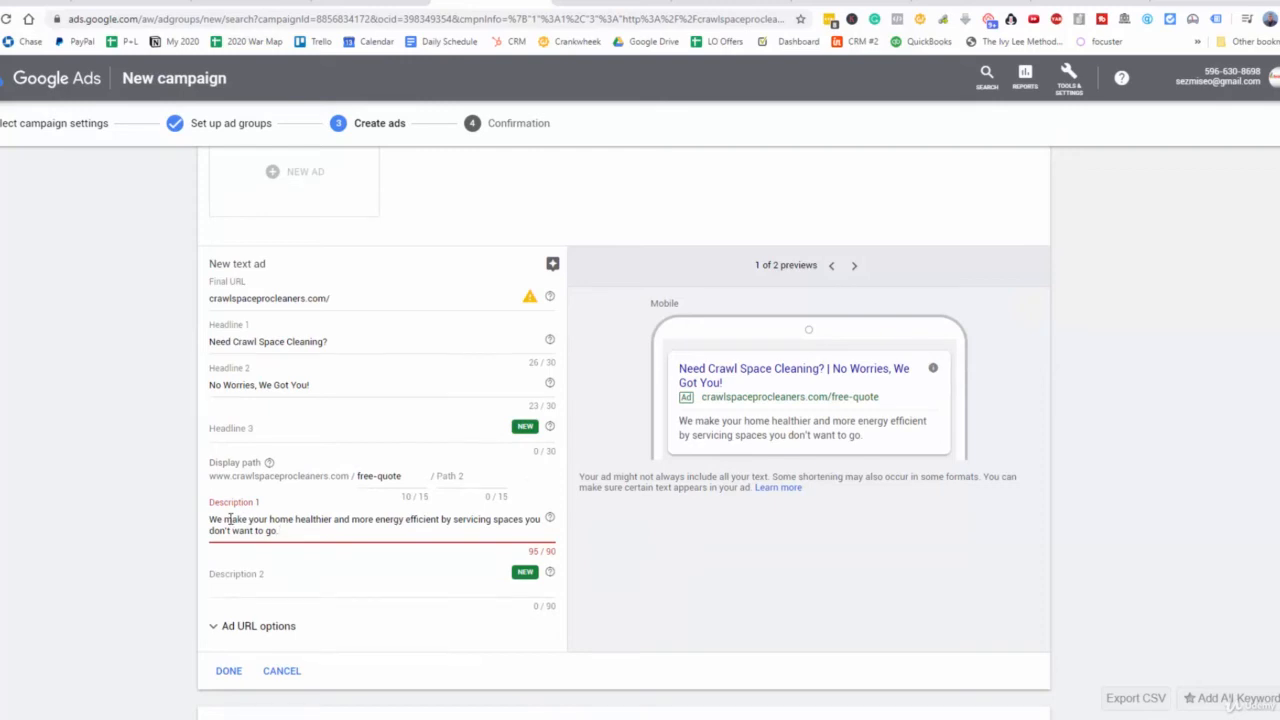
Shorten Description 1 by starting it with "Make" instead of "We make" and replacing "and" with "&".
drag(208, 519, 225, 517)
key(BackSpace)
text(M)
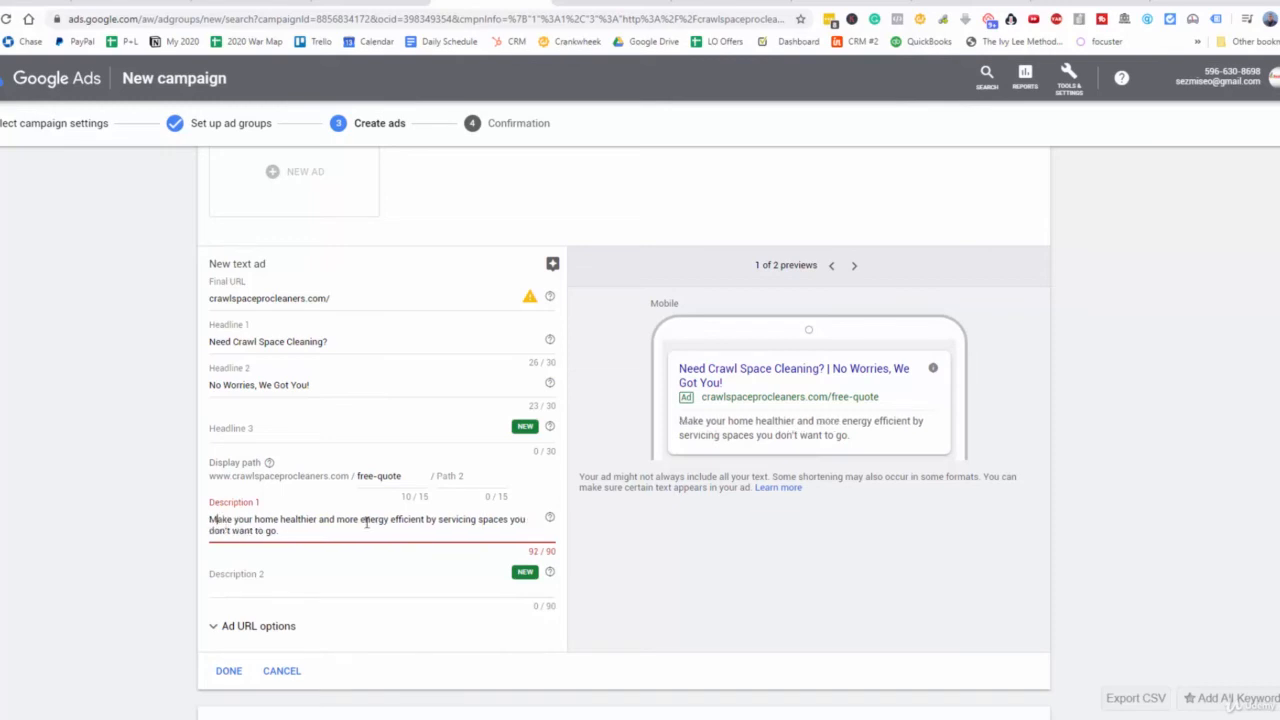
click(333, 519)
key(BackSpace)
key(BackSpace)
key(BackSpace)
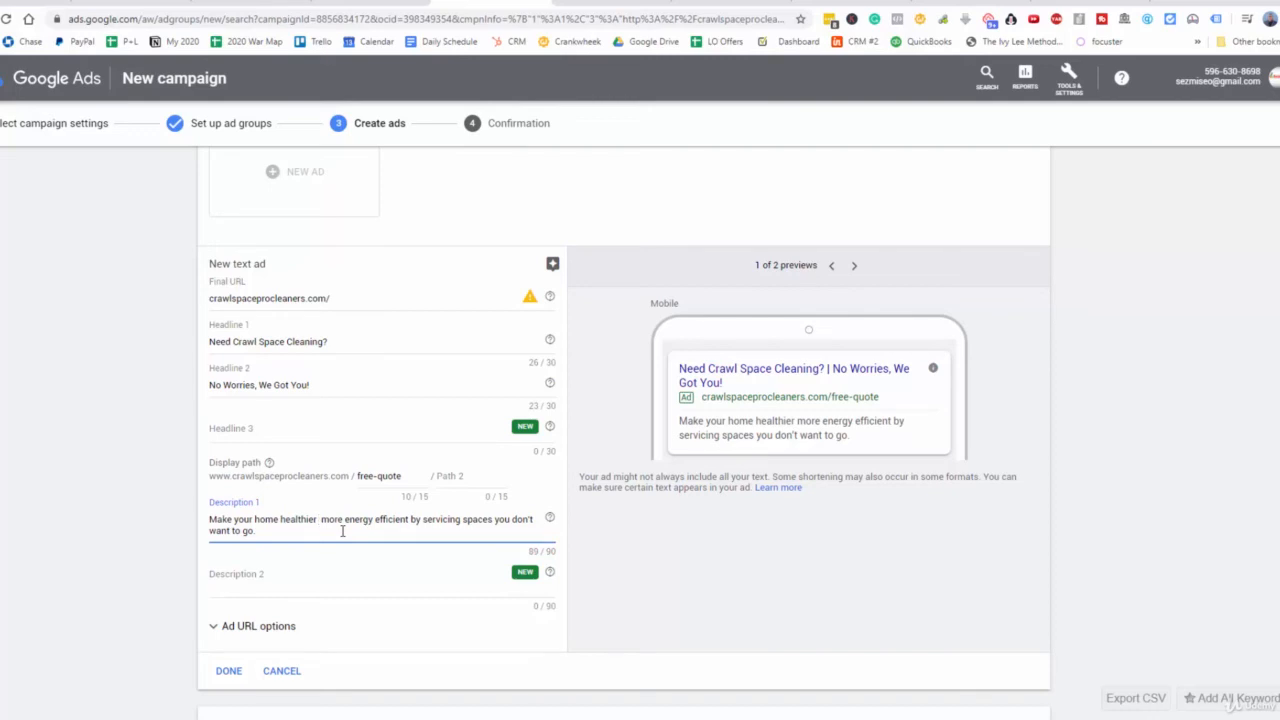
text(&)
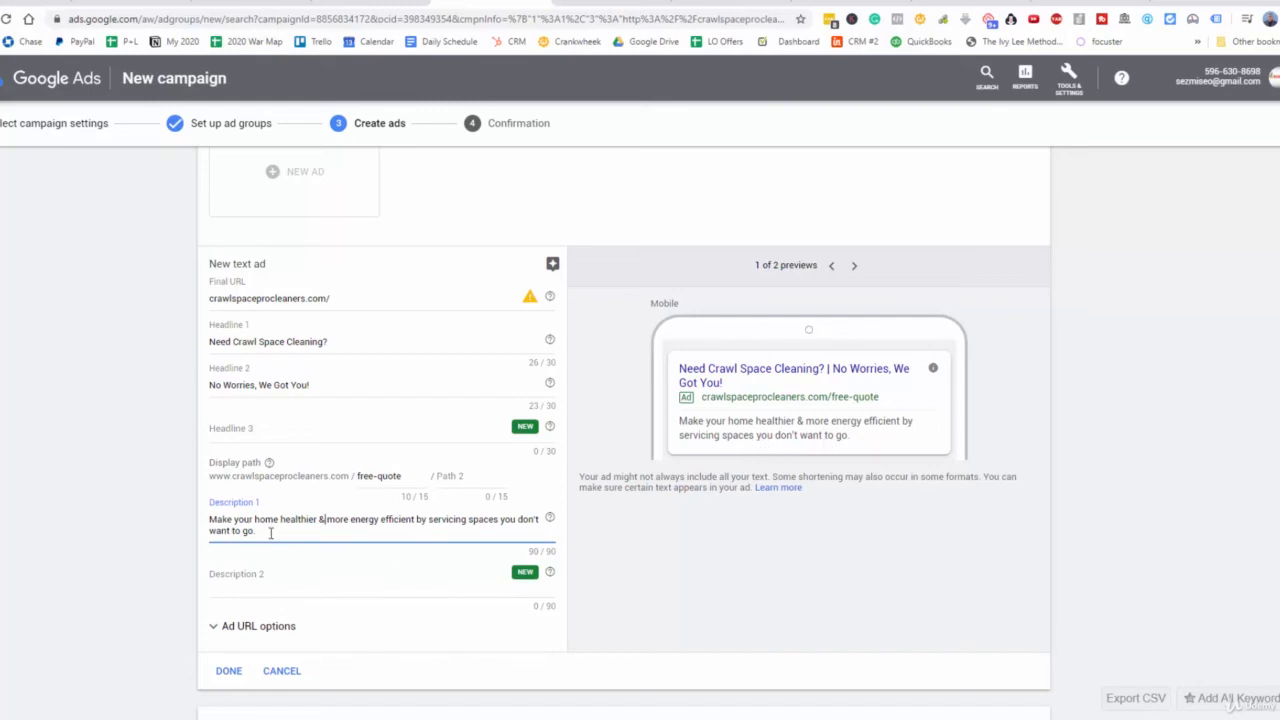
Copy the full text of Description 1 into Description 2.
drag(280, 533, 206, 519)
key(ctrl+c)
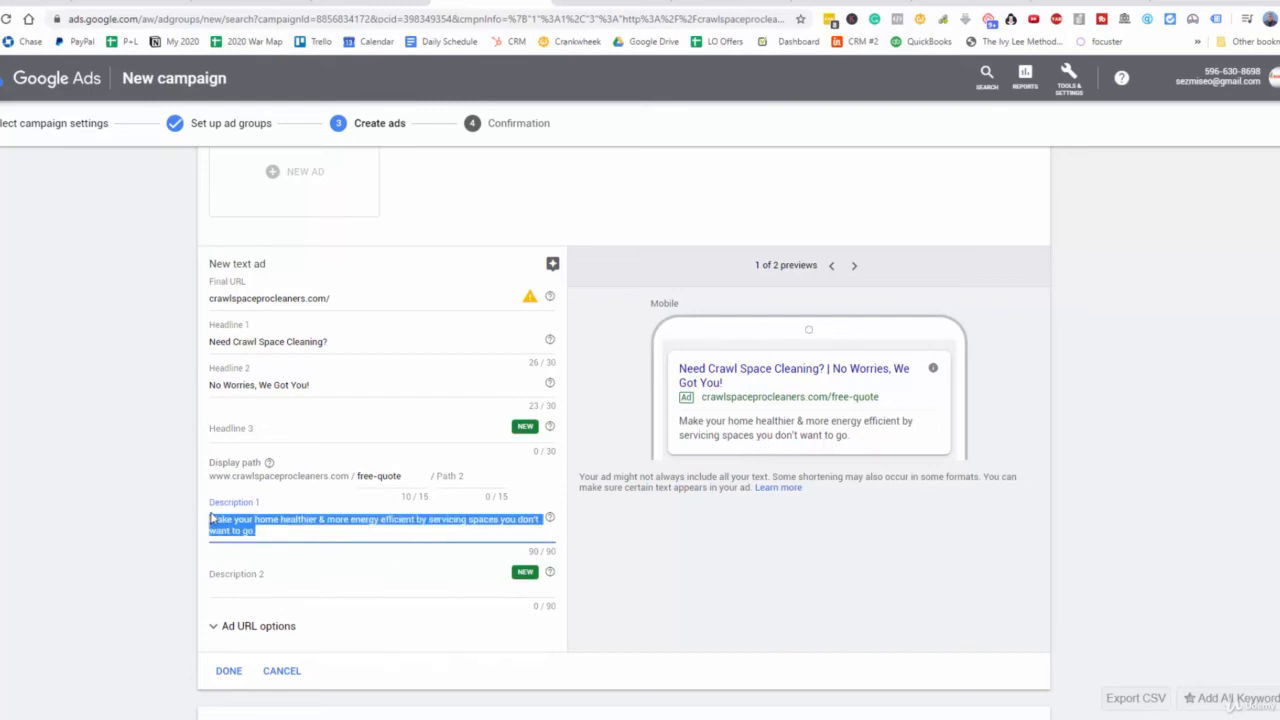
click(268, 574)
key(ctrl+v)
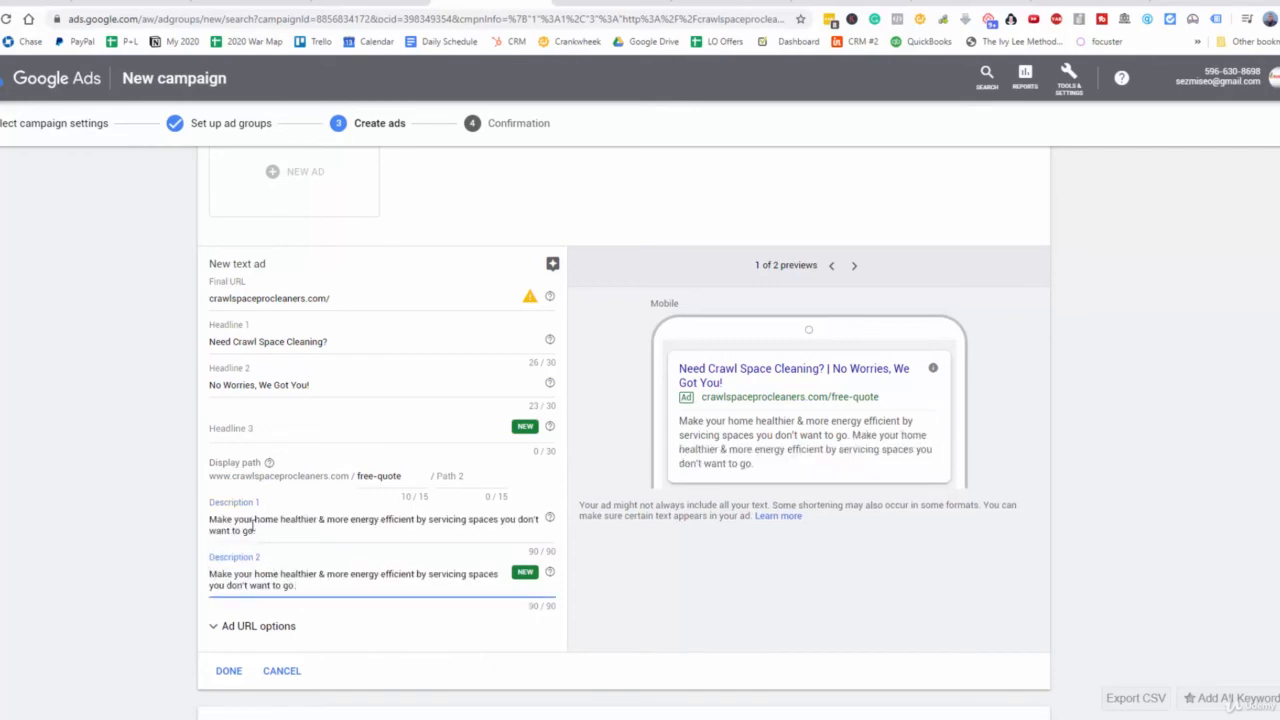
Cut the closing phrase from Description 1 so it reads "Make your home healthier & more energy efficient.".
click(366, 517)
drag(302, 518, 292, 518)
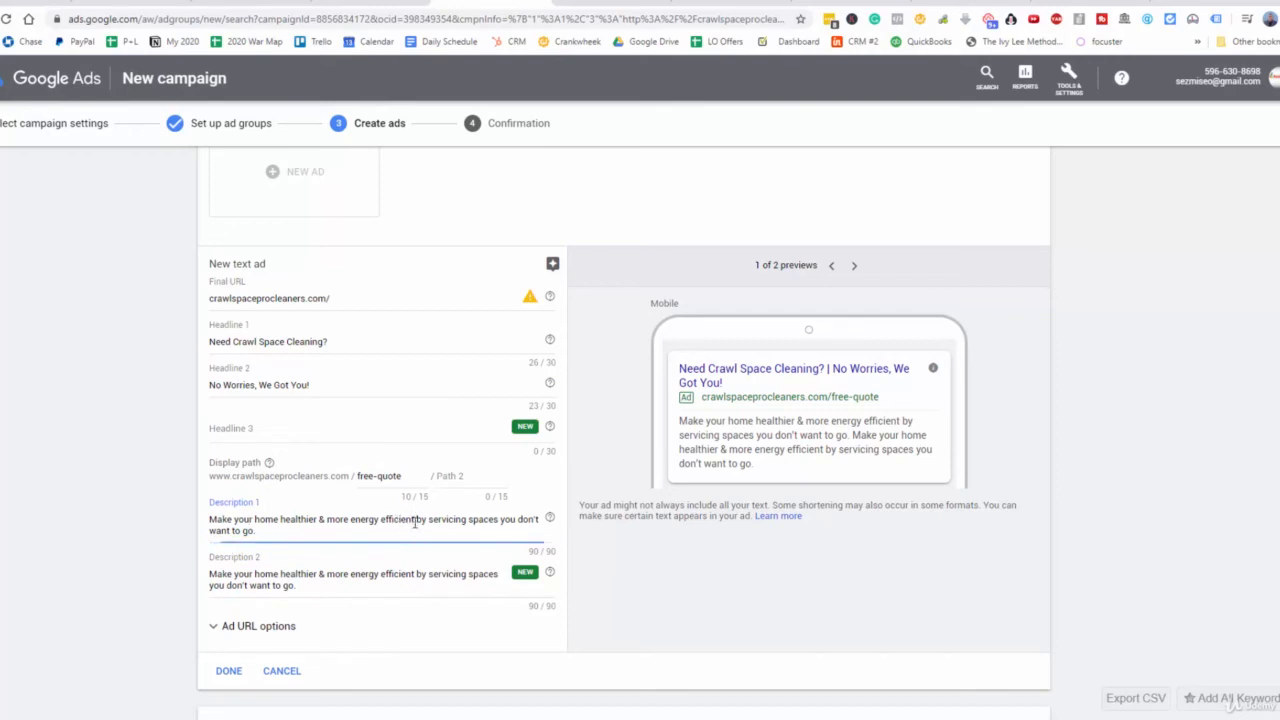
key(shift+Down)
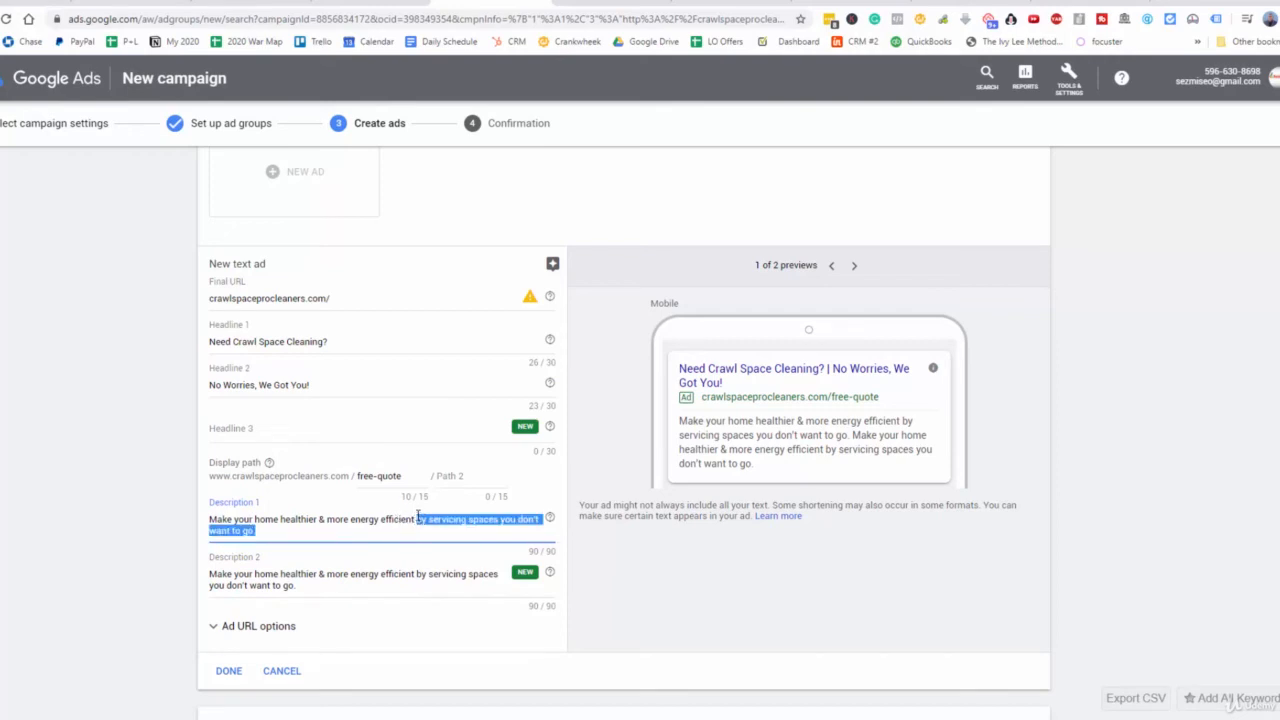
key(BackSpace)
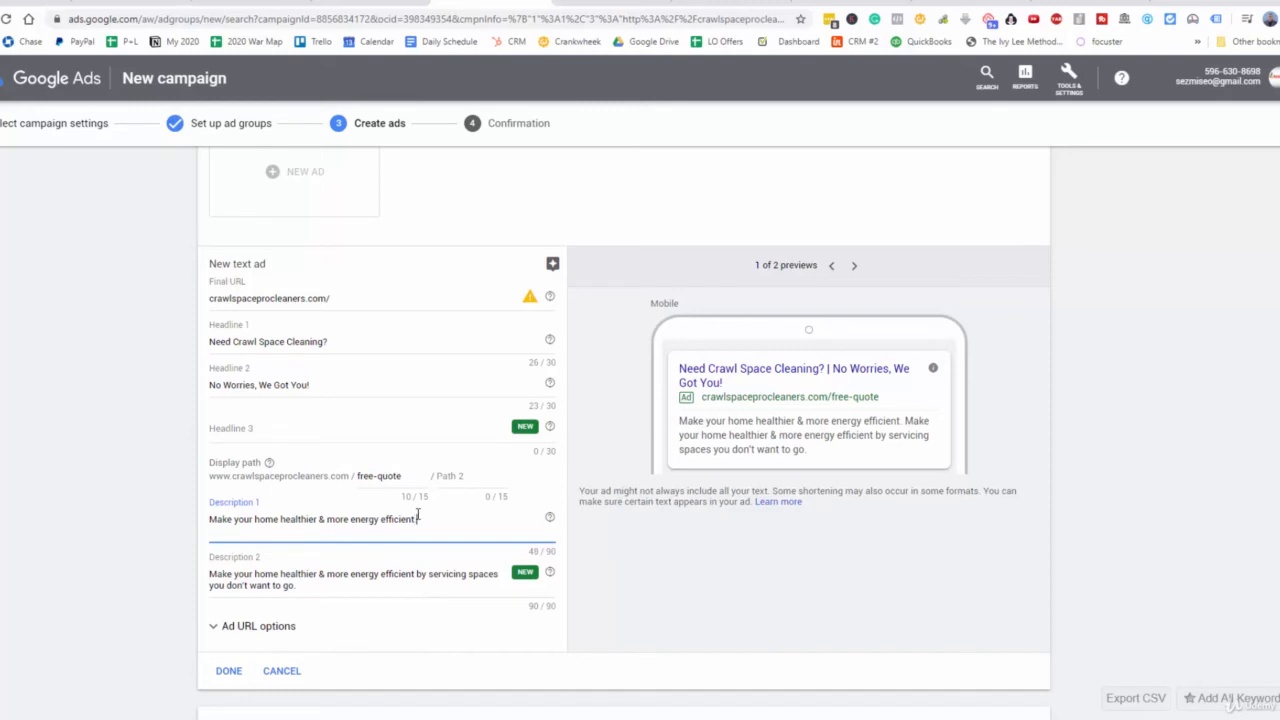
Replace the opening of Description 2, up to and including "by", with "We".
click(340, 577)
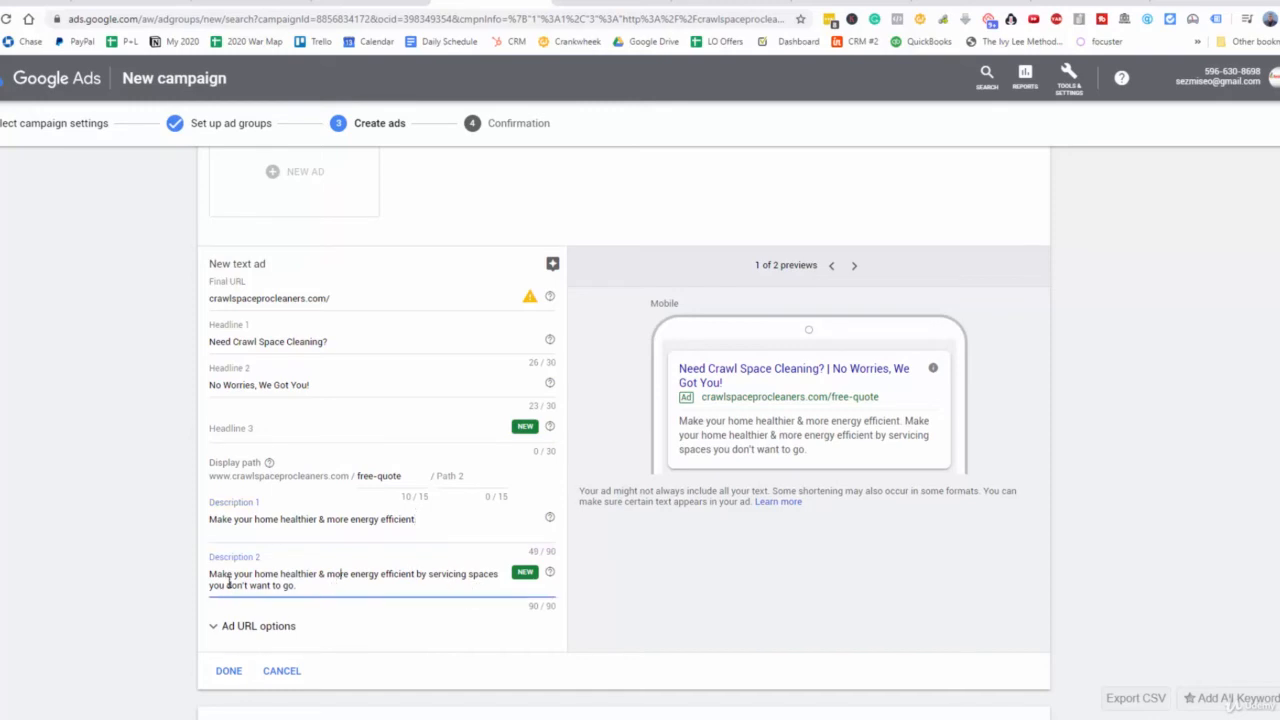
click(227, 585)
drag(256, 578, 189, 580)
text(w)
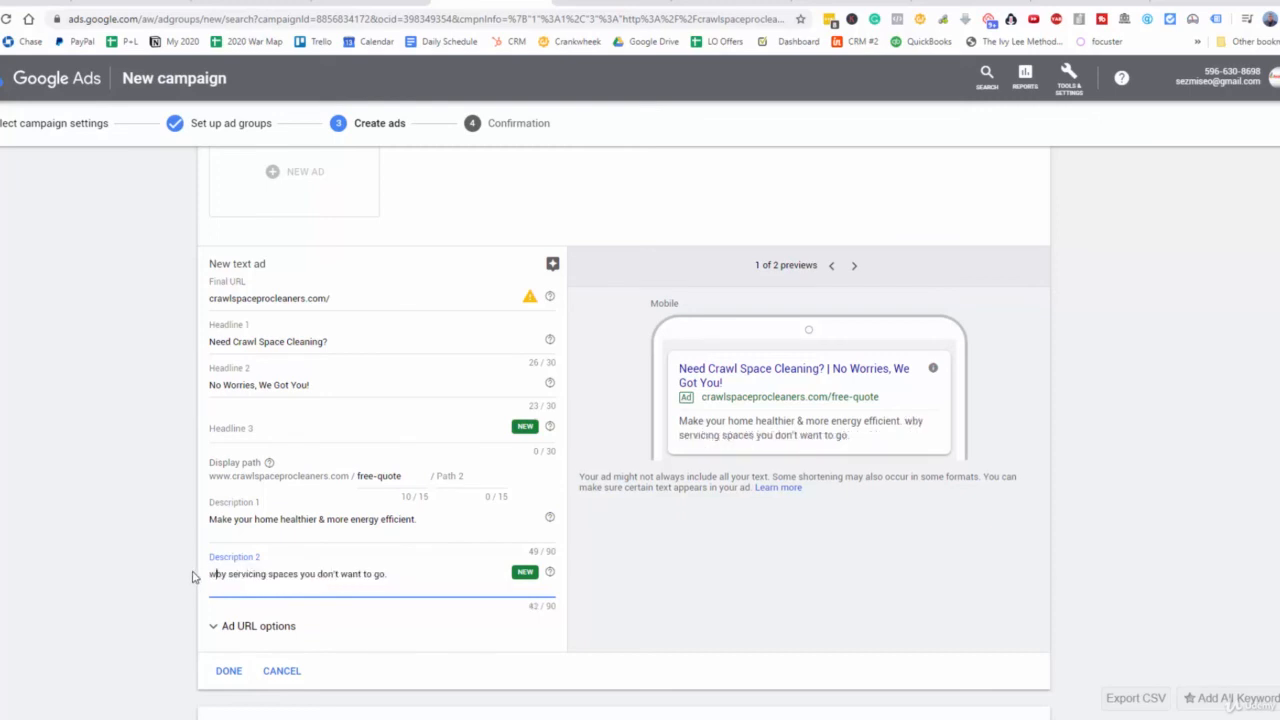
key(BackSpace)
text(We)
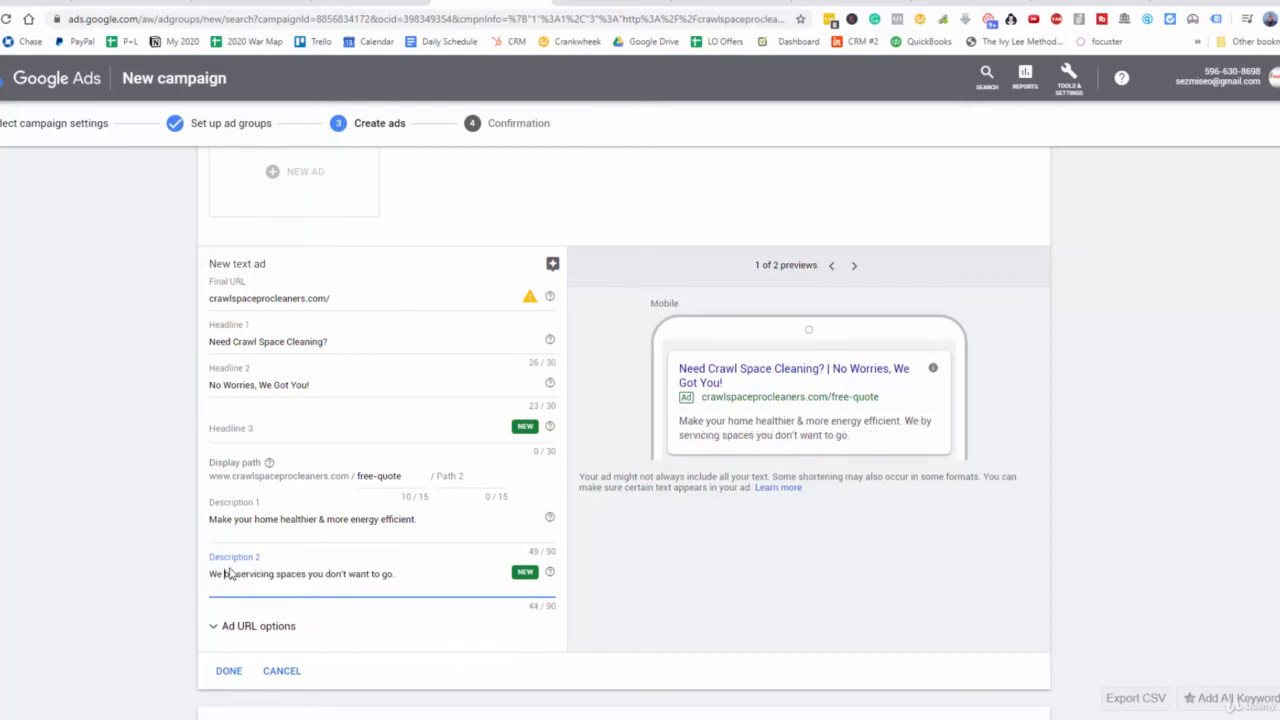
click(238, 577)
key(BackSpace)
key(BackSpace)
key(BackSpace)
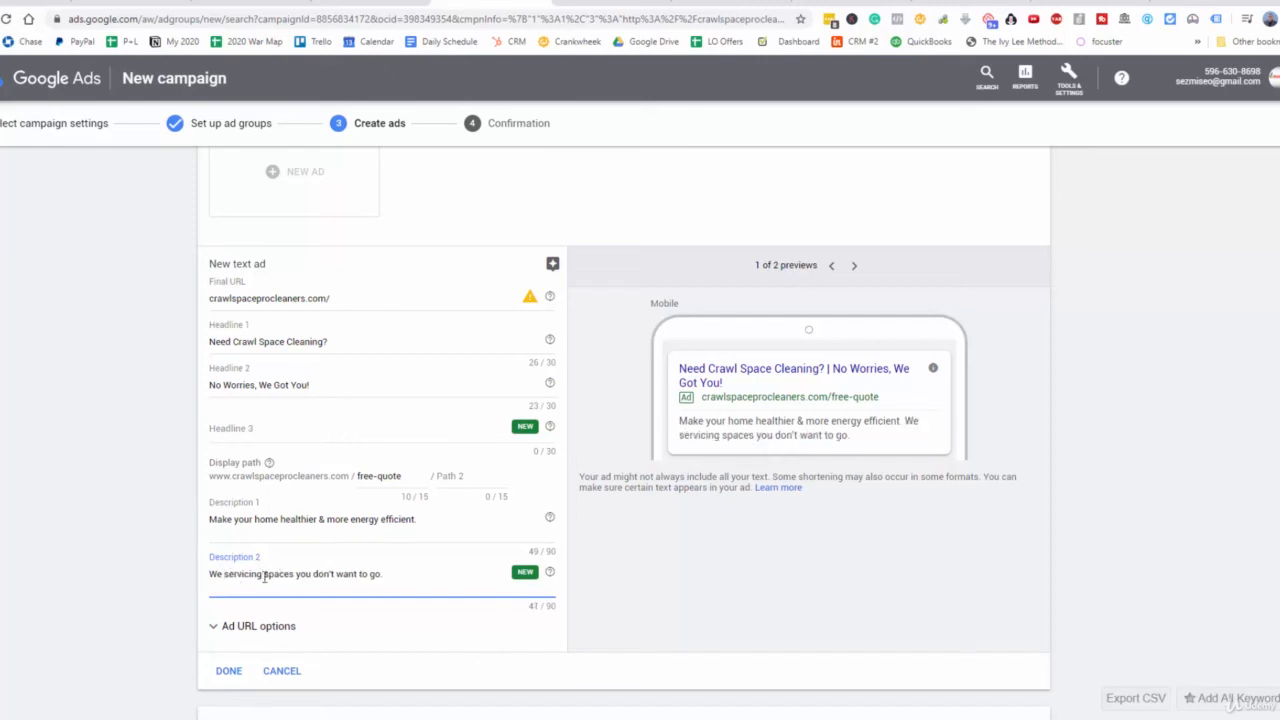
Change "servicing" to "service the" in Description 2 so it reads "We service the spaces you don't want to go.".
click(265, 577)
key(BackSpace)
key(BackSpace)
key(BackSpace)
text(e the)
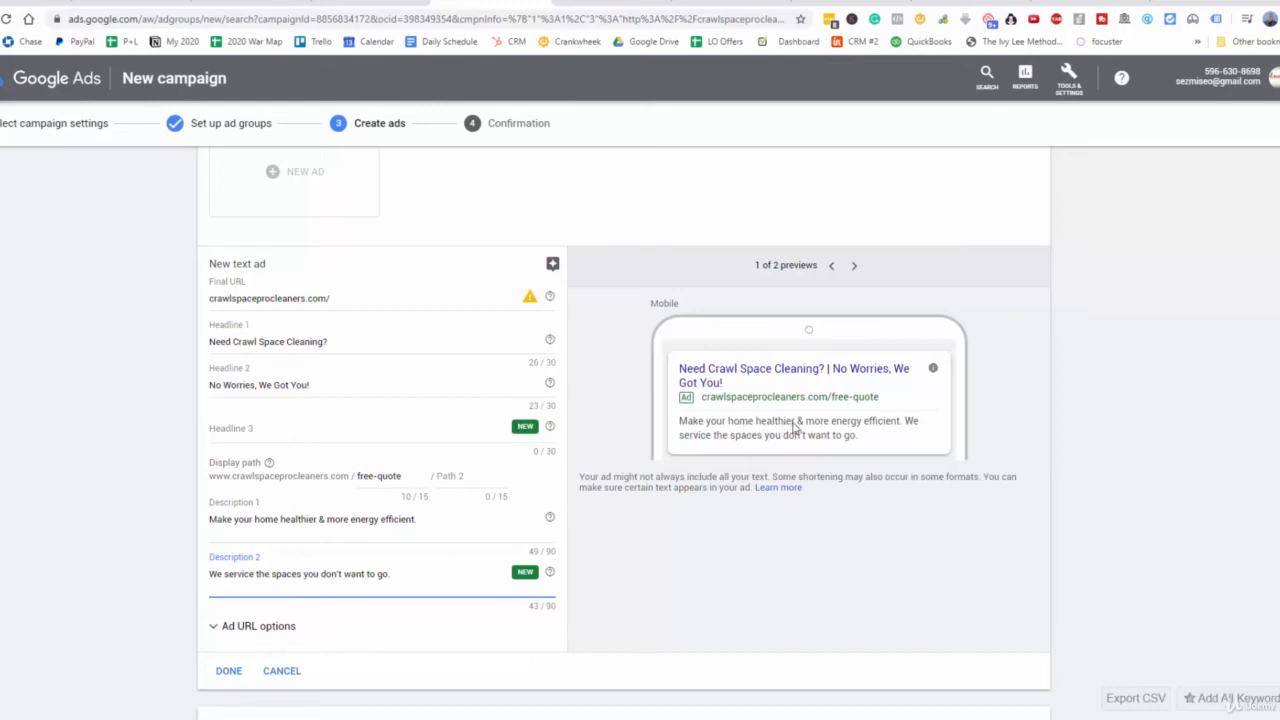
click(323, 519)
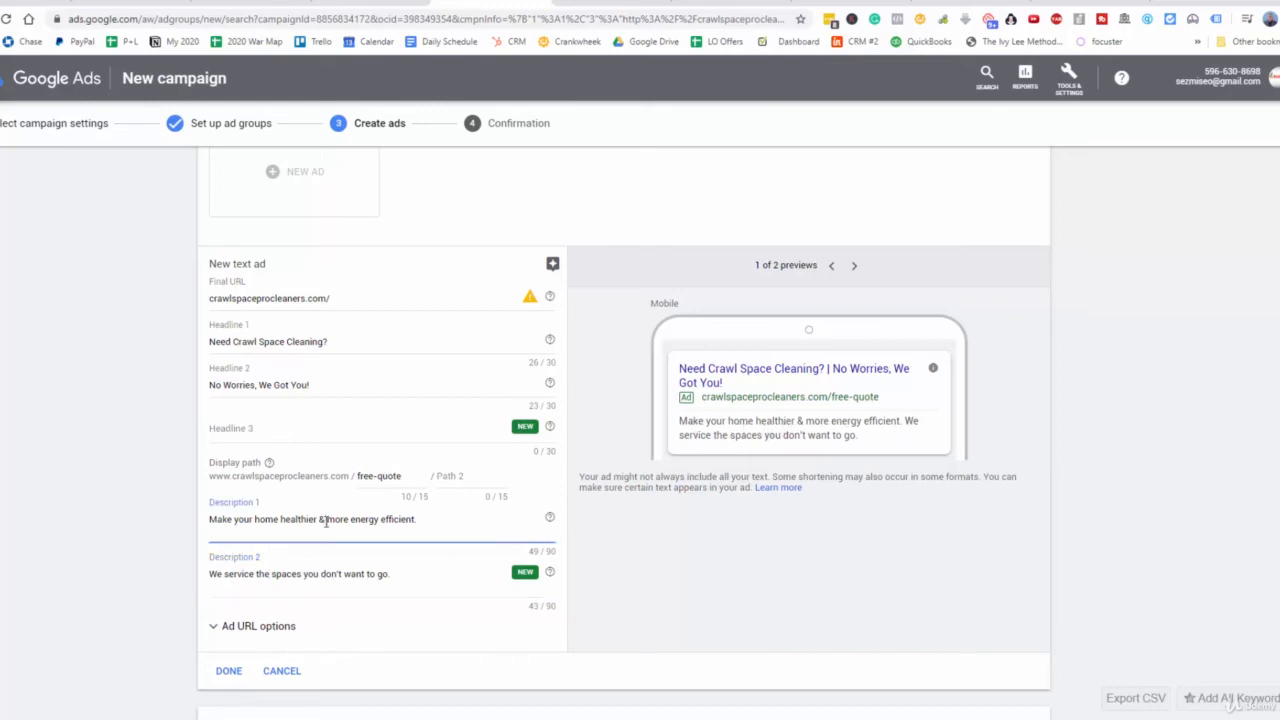
Replace the ampersand in Description 1 with "and" so it reads "Make your home healthier and more energy efficient.".
key(BackSpace)
text(and)
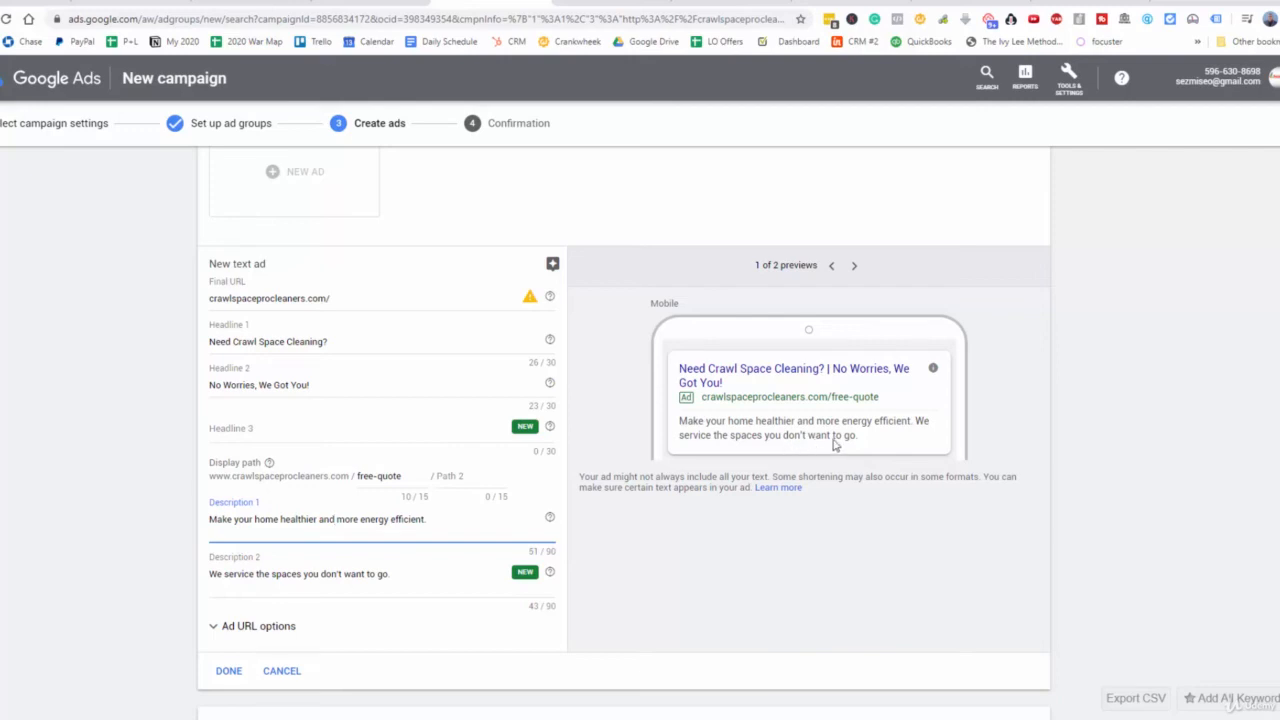
Copy Headline 1 of the Crawl Space Cleaning ad into the Crawl Space Insulation ad and reword it to "Need Crawl Space Insulation?".
scroll(335, 555, down, 2)
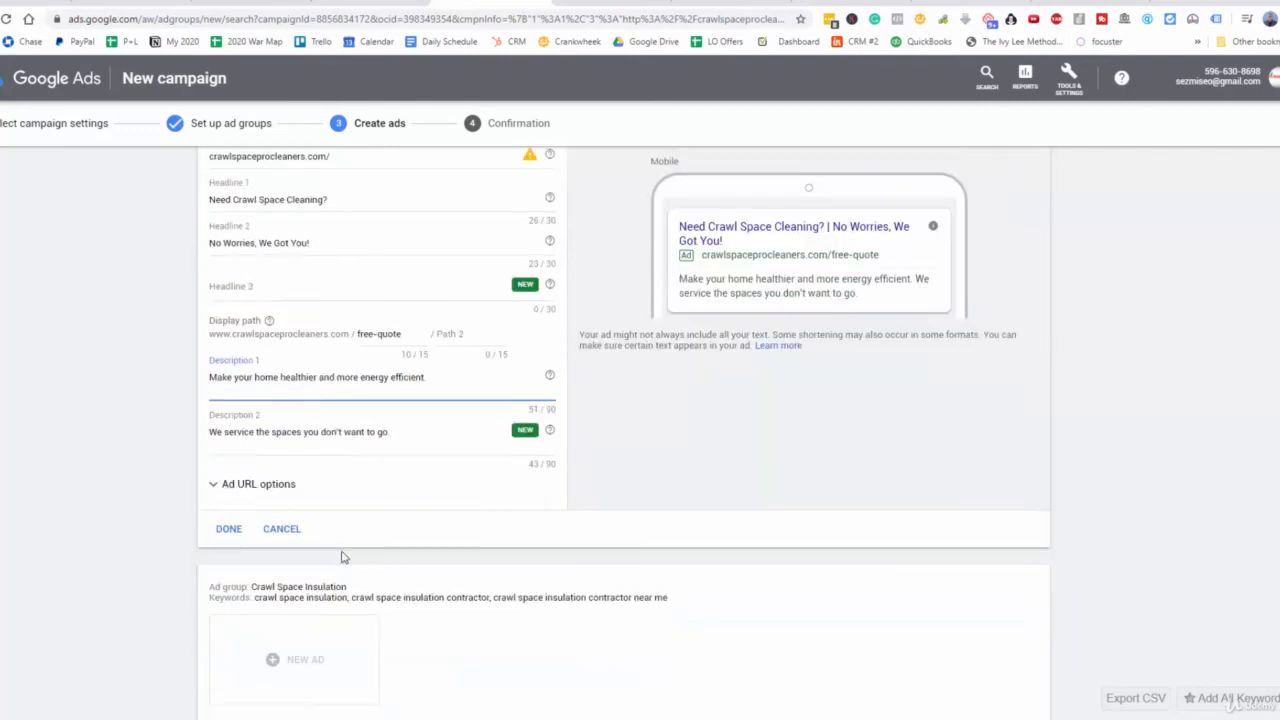
scroll(340, 555, down, 1)
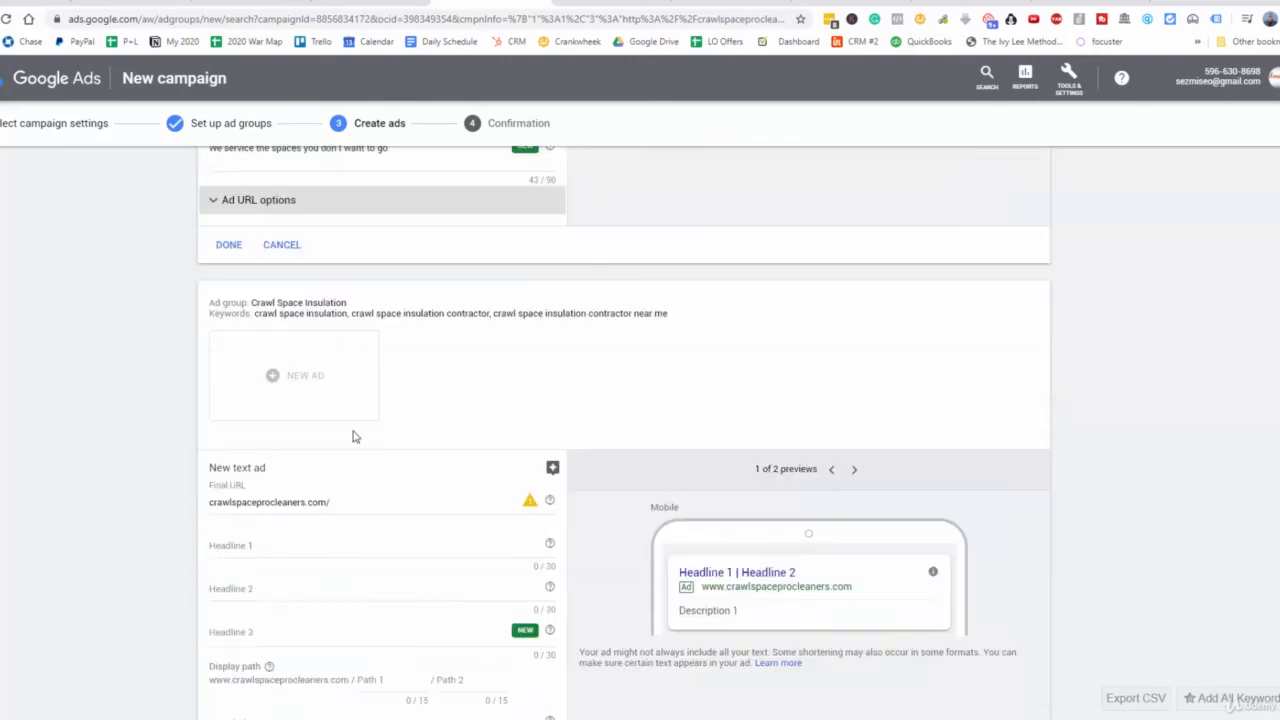
scroll(352, 435, down, 4)
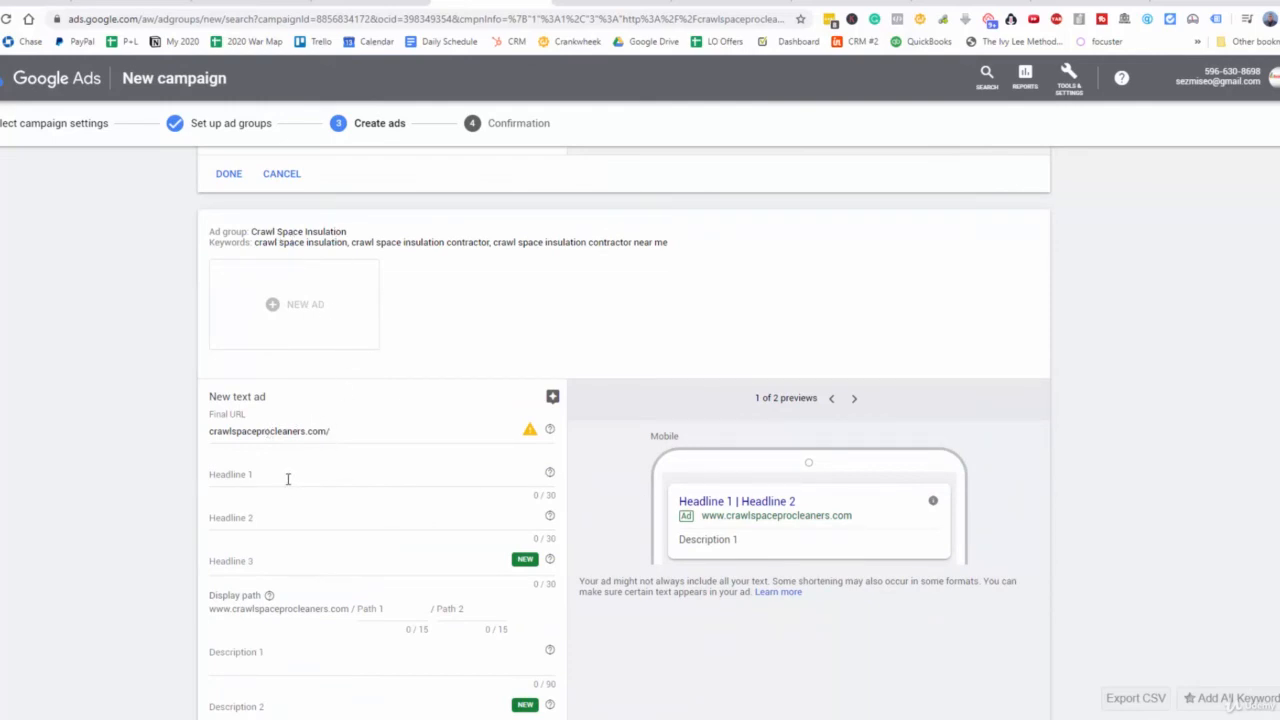
scroll(357, 486, up, 10)
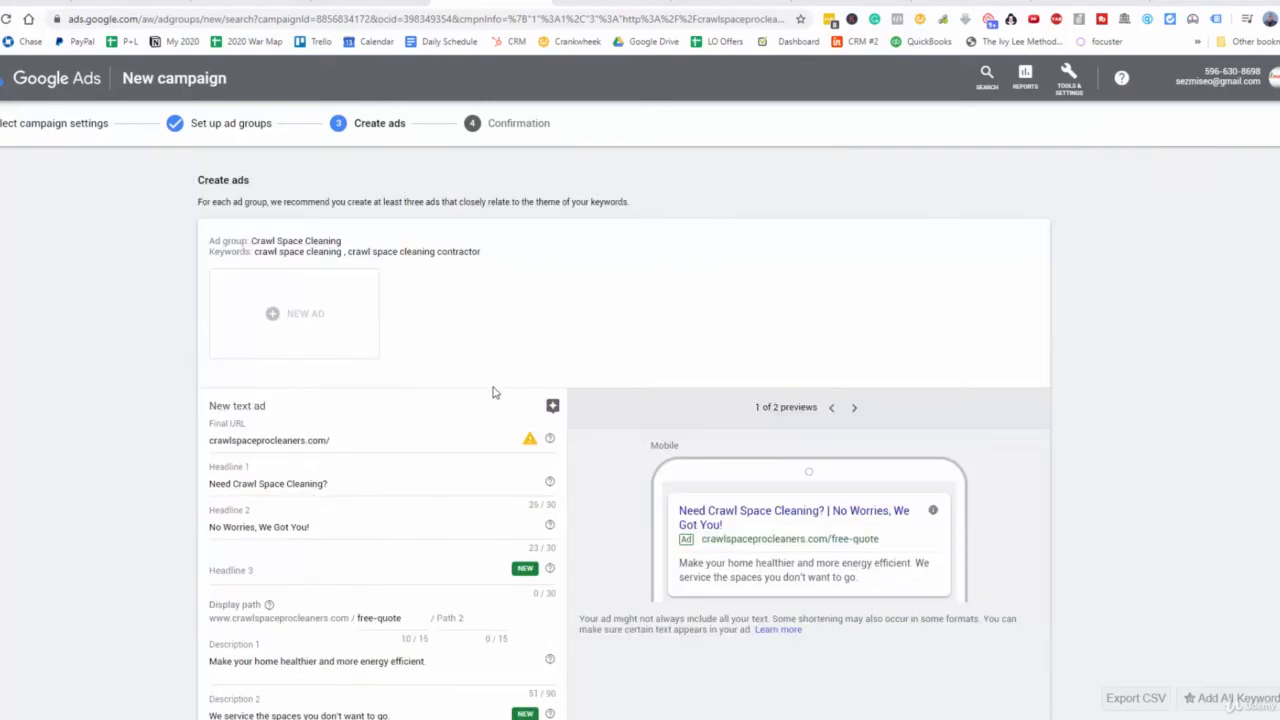
scroll(430, 390, down, 2)
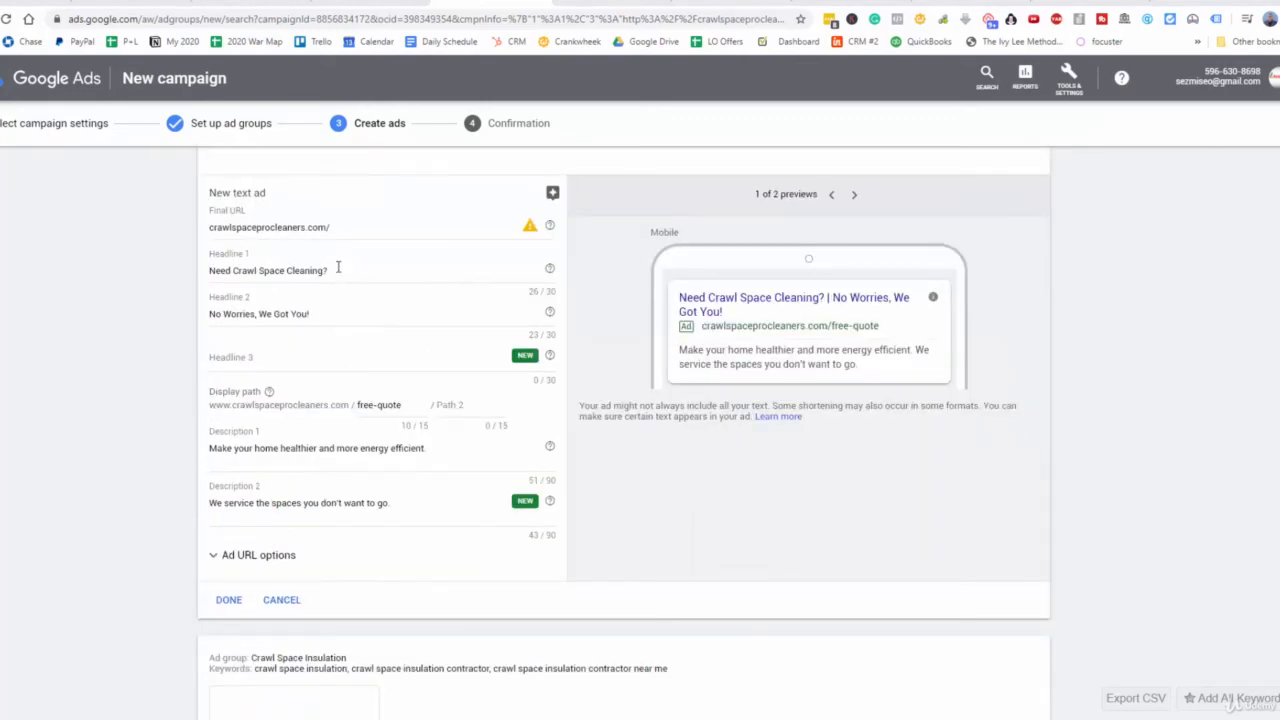
drag(338, 267, 200, 282)
right_click(231, 270)
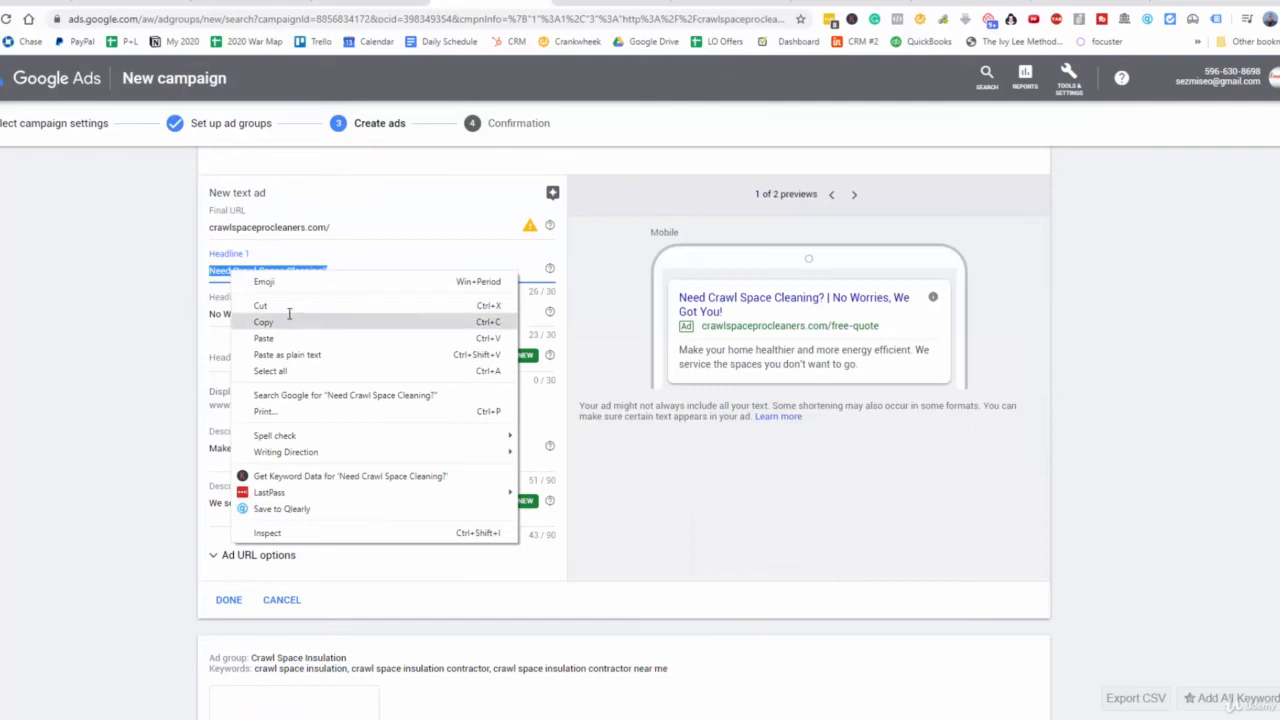
click(289, 316)
scroll(306, 369, down, 5)
click(289, 332)
key(ctrl+v)
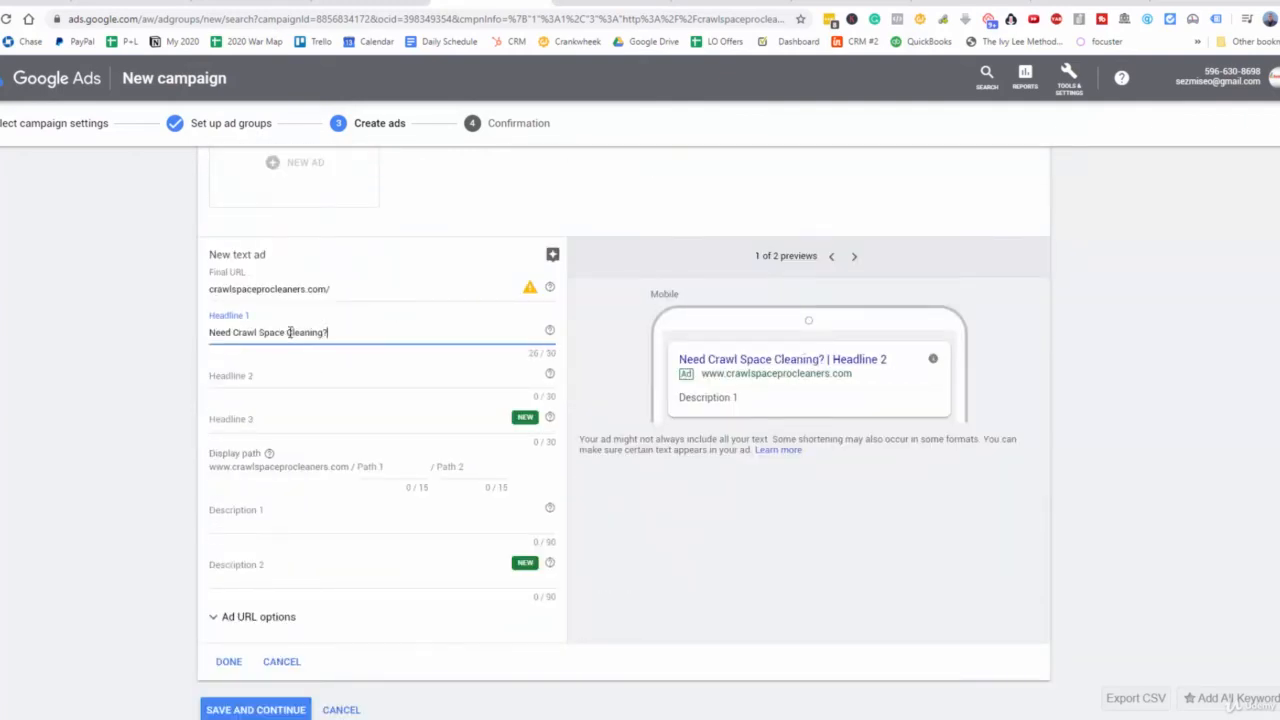
drag(325, 332, 287, 332)
text(Insulation)
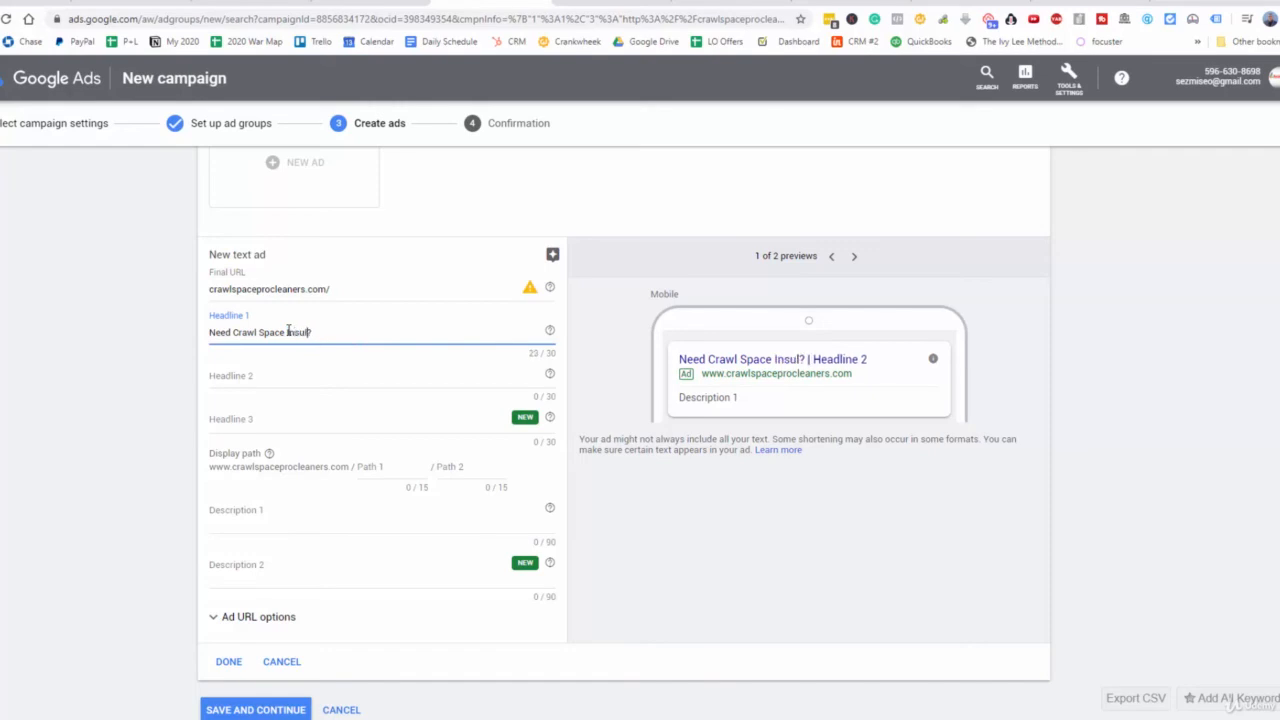
Copy Headline 2, "No Worries, We Got You!", from the Crawl Space Cleaning ad into Headline 2 of the Crawl Space Insulation ad.
scroll(288, 335, up, 6)
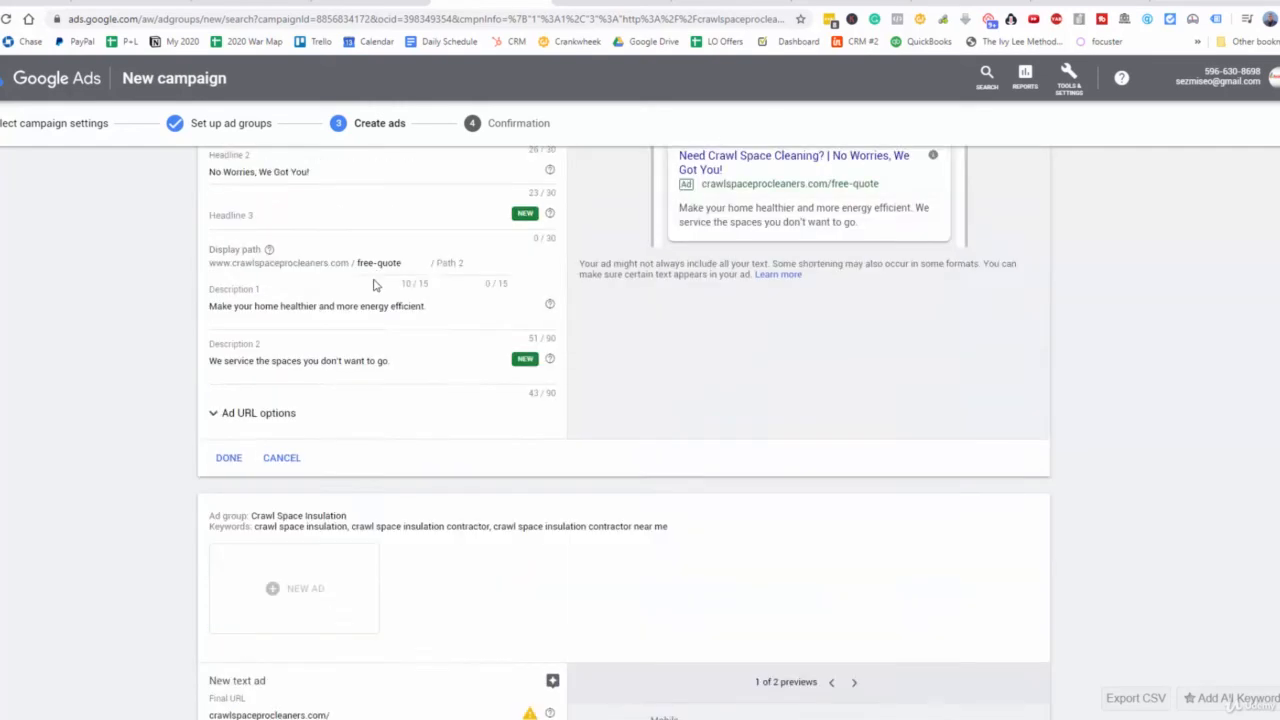
click(320, 313)
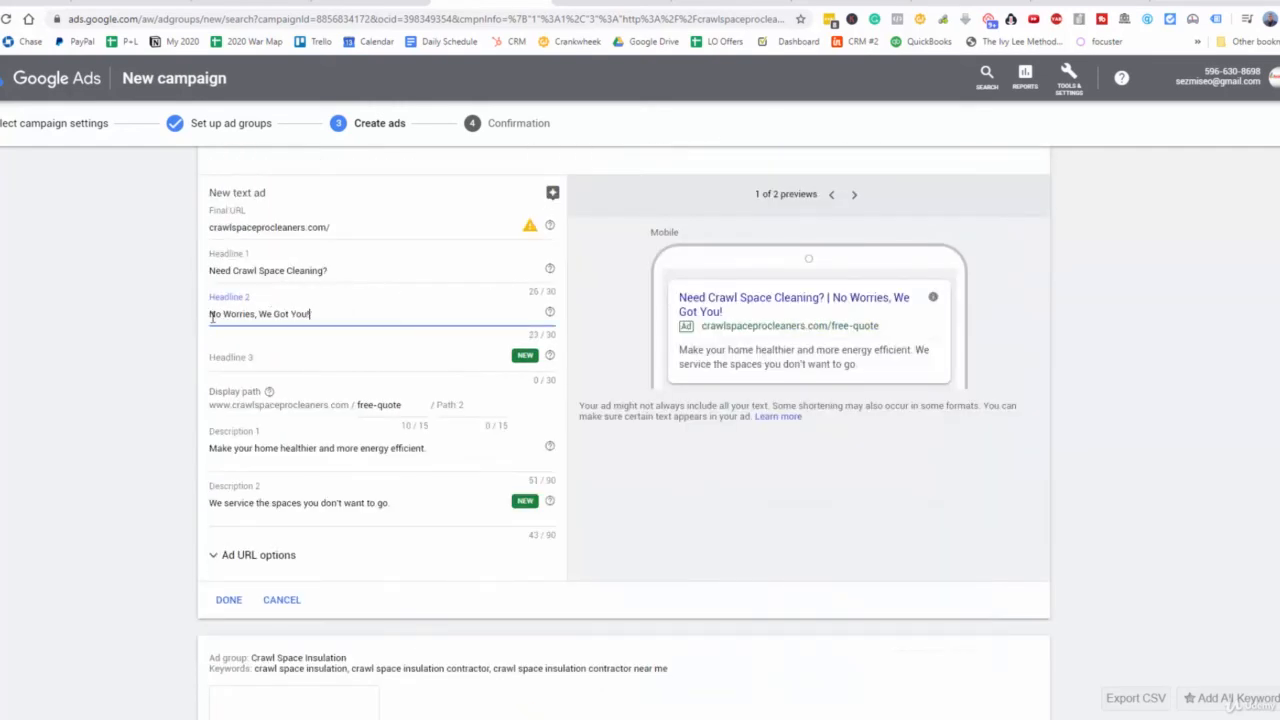
drag(333, 316, 205, 317)
right_click(237, 316)
click(286, 366)
scroll(294, 390, down, 6)
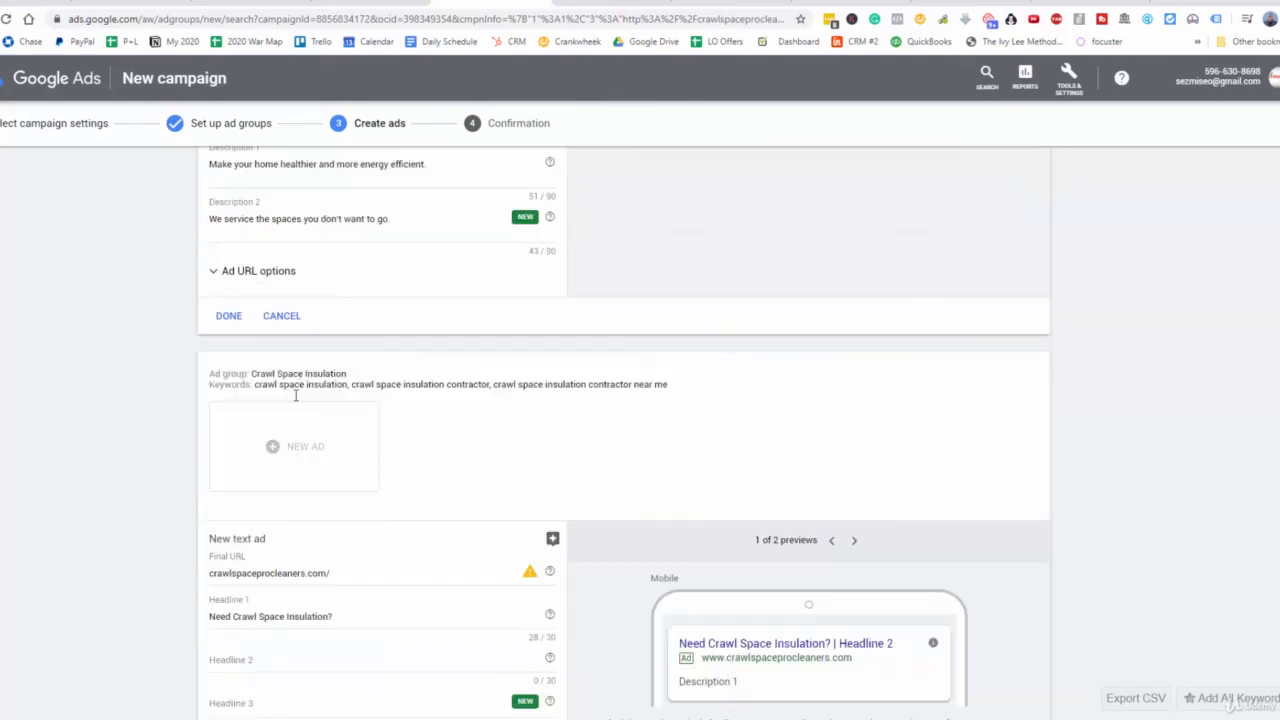
click(292, 378)
key(ctrl+v)
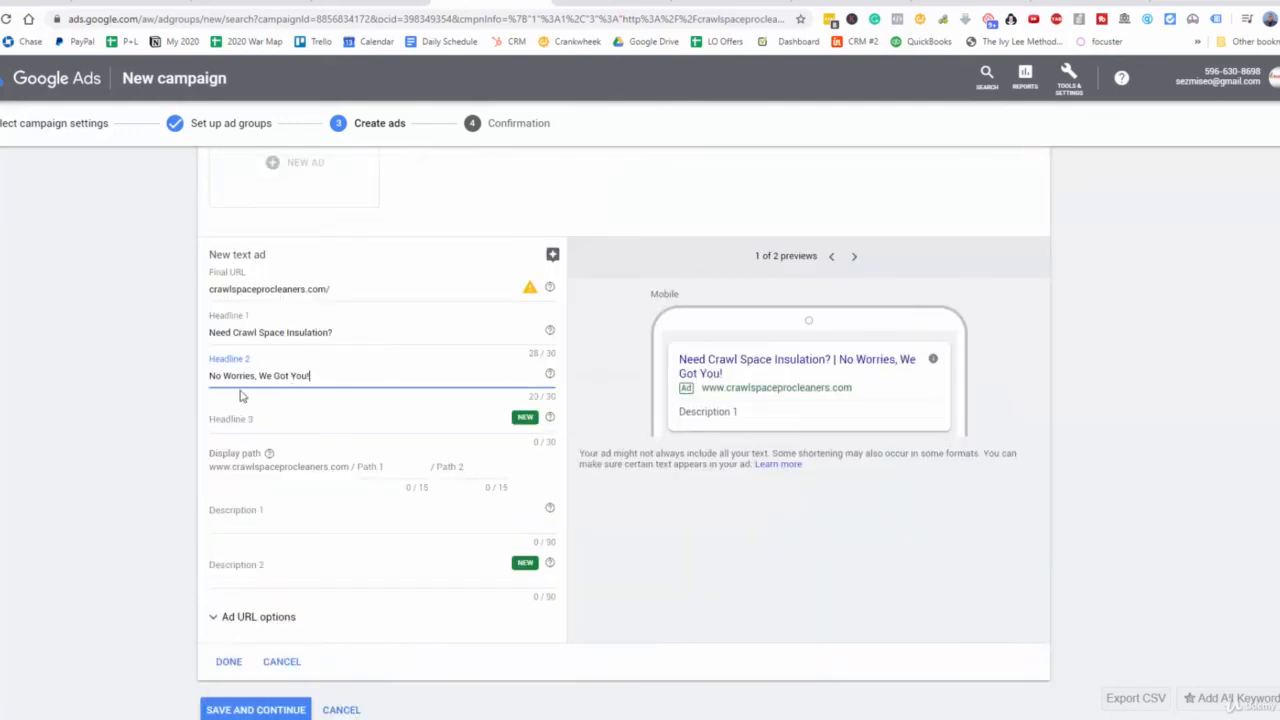
Set the first display path of the Crawl Space Insulation ad to "free-quote".
click(380, 480)
text(fre)
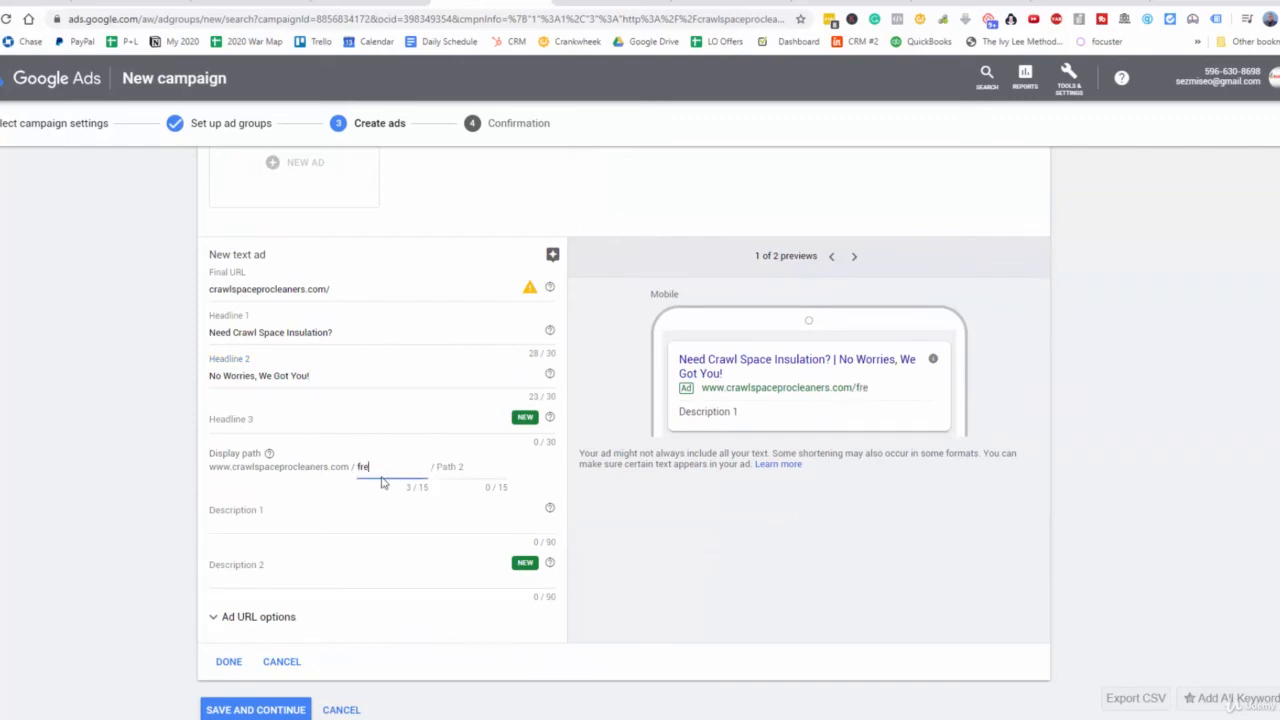
text(e-quote)
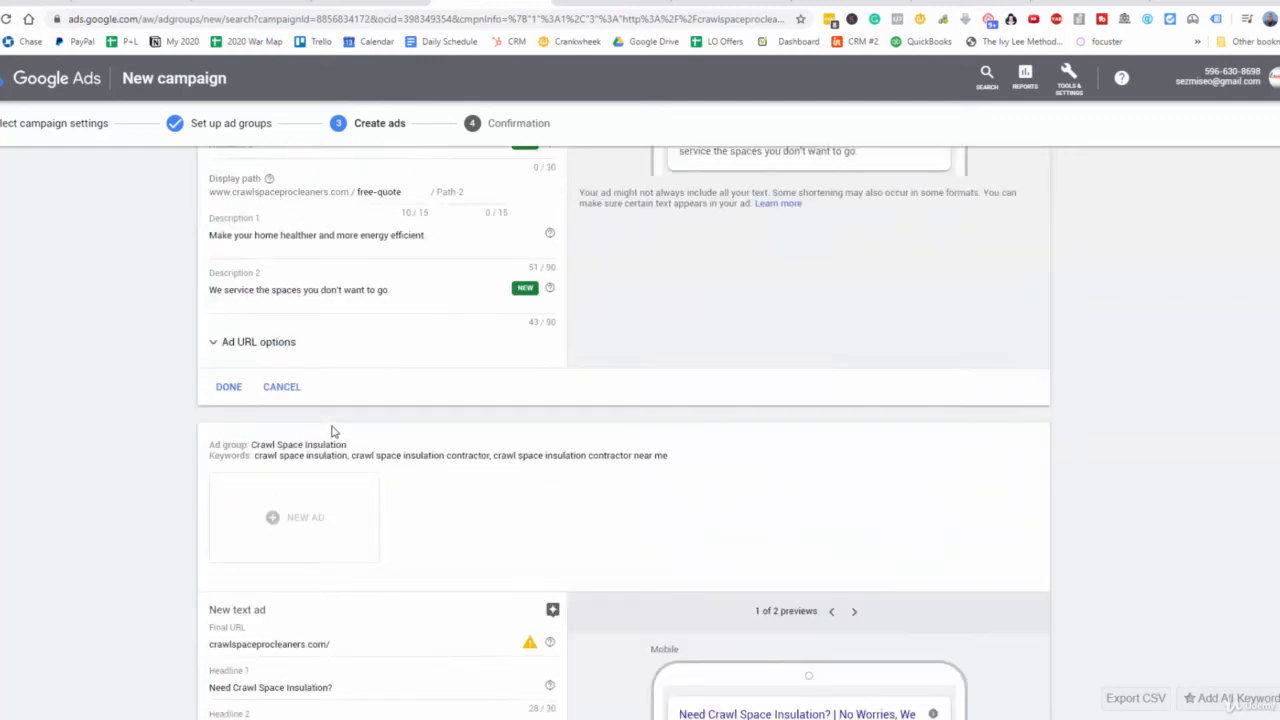
Copy Description 1 of the Crawl Space Cleaning ad into Description 1 of the Crawl Space Insulation ad.
scroll(333, 430, up, 2)
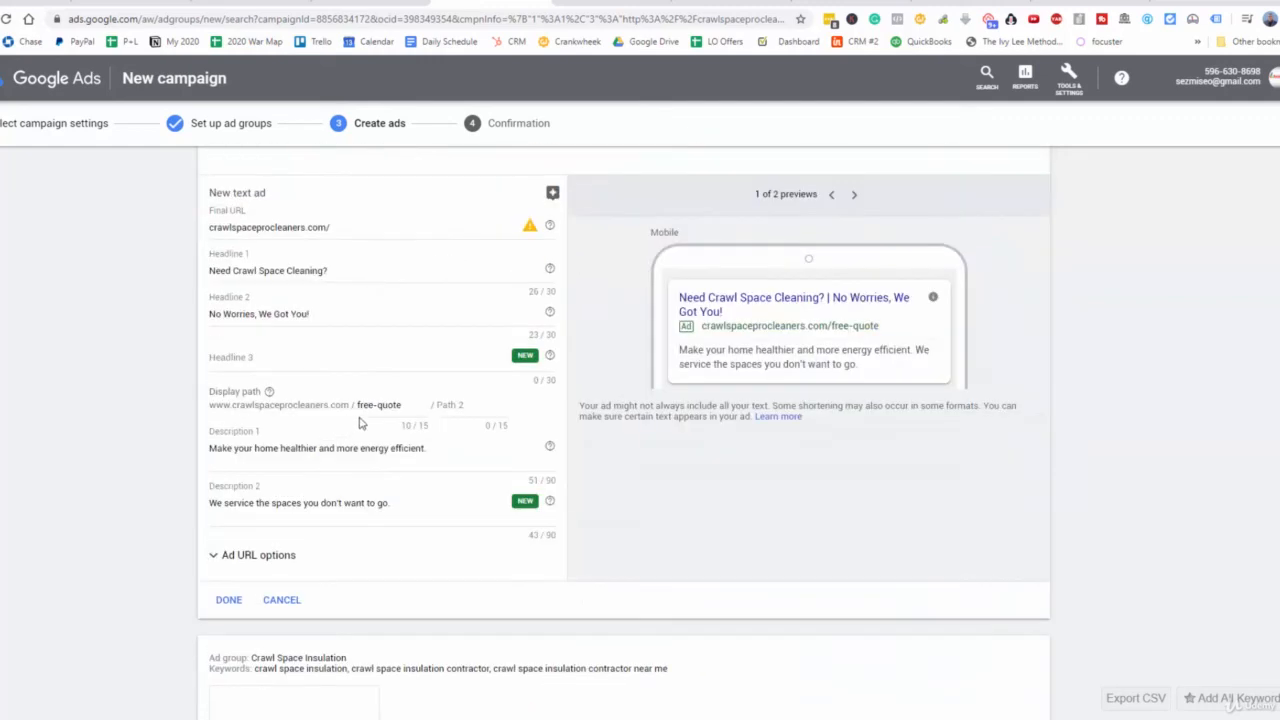
drag(428, 450, 203, 451)
right_click(255, 455)
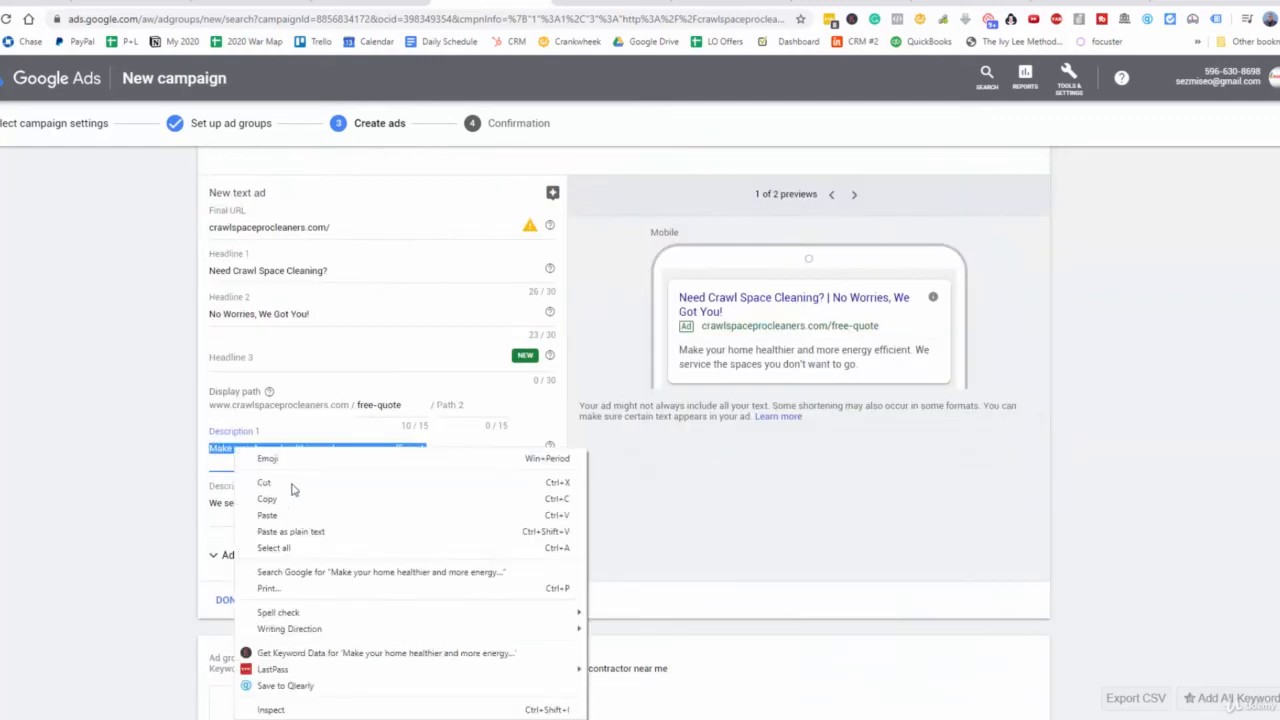
click(291, 494)
scroll(290, 490, down, 6)
click(272, 471)
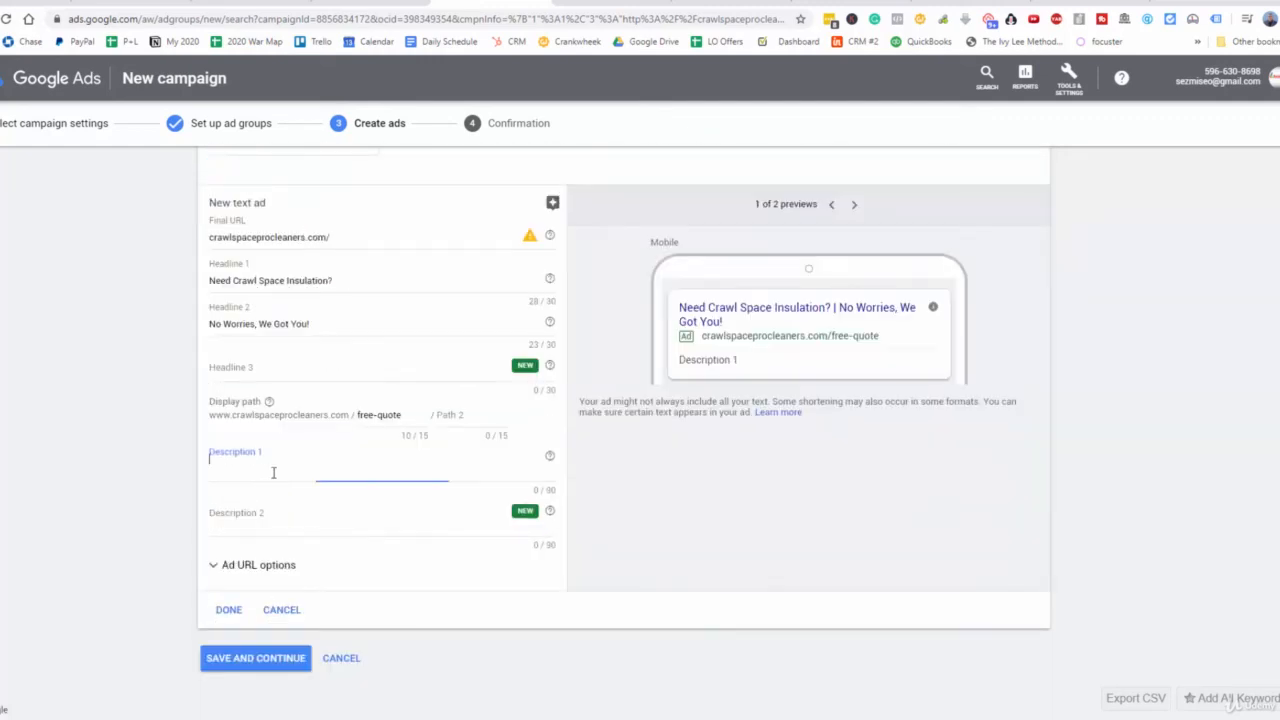
key(ctrl+v)
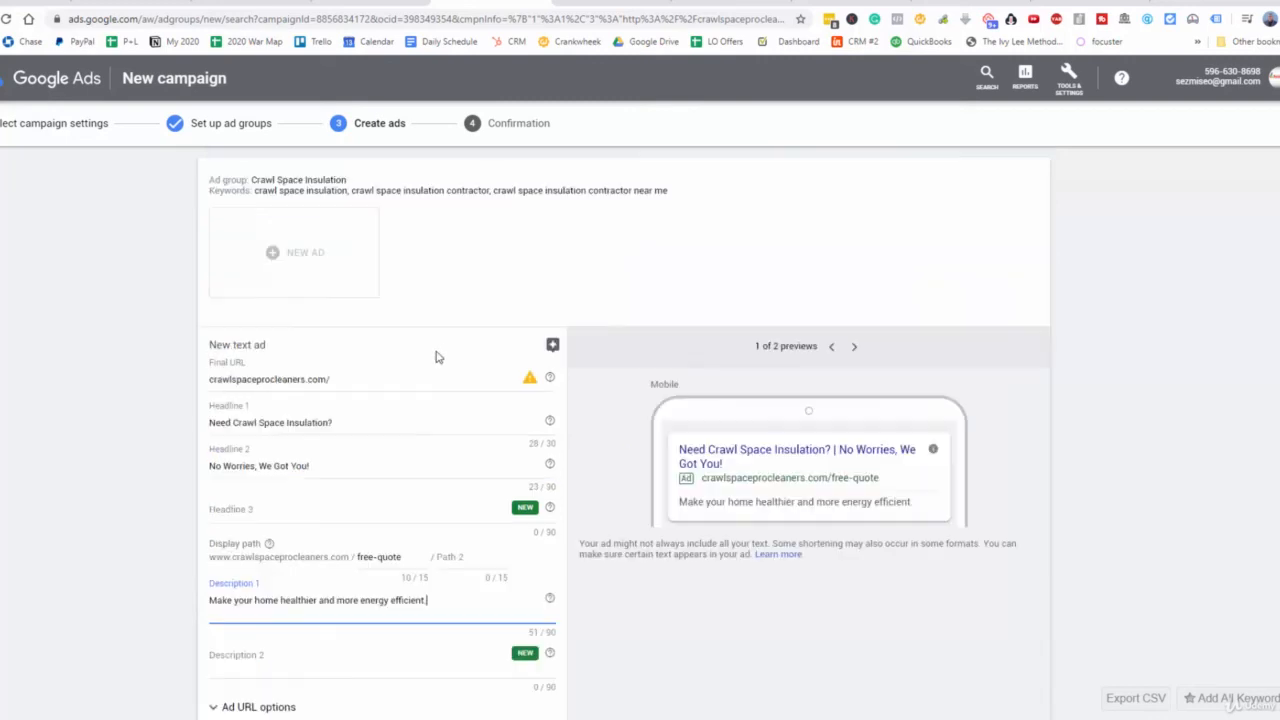
scroll(391, 363, up, 2)
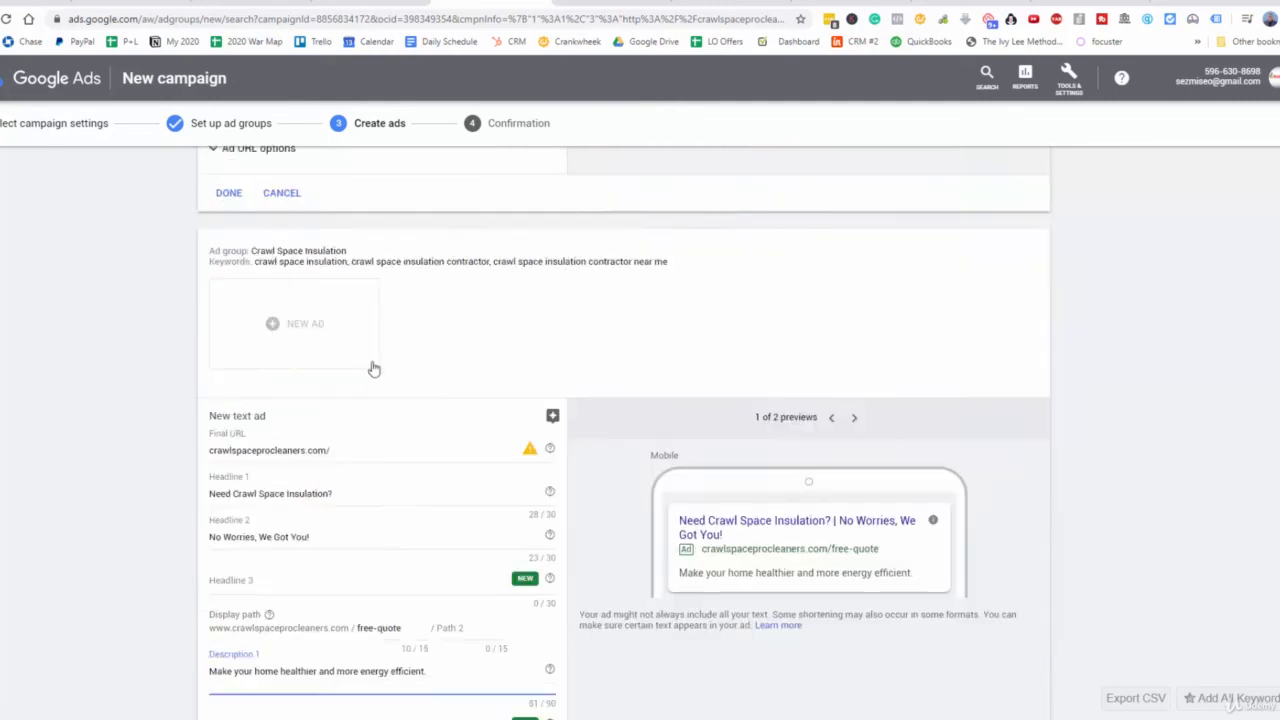
scroll(371, 366, down, 1)
click(404, 488)
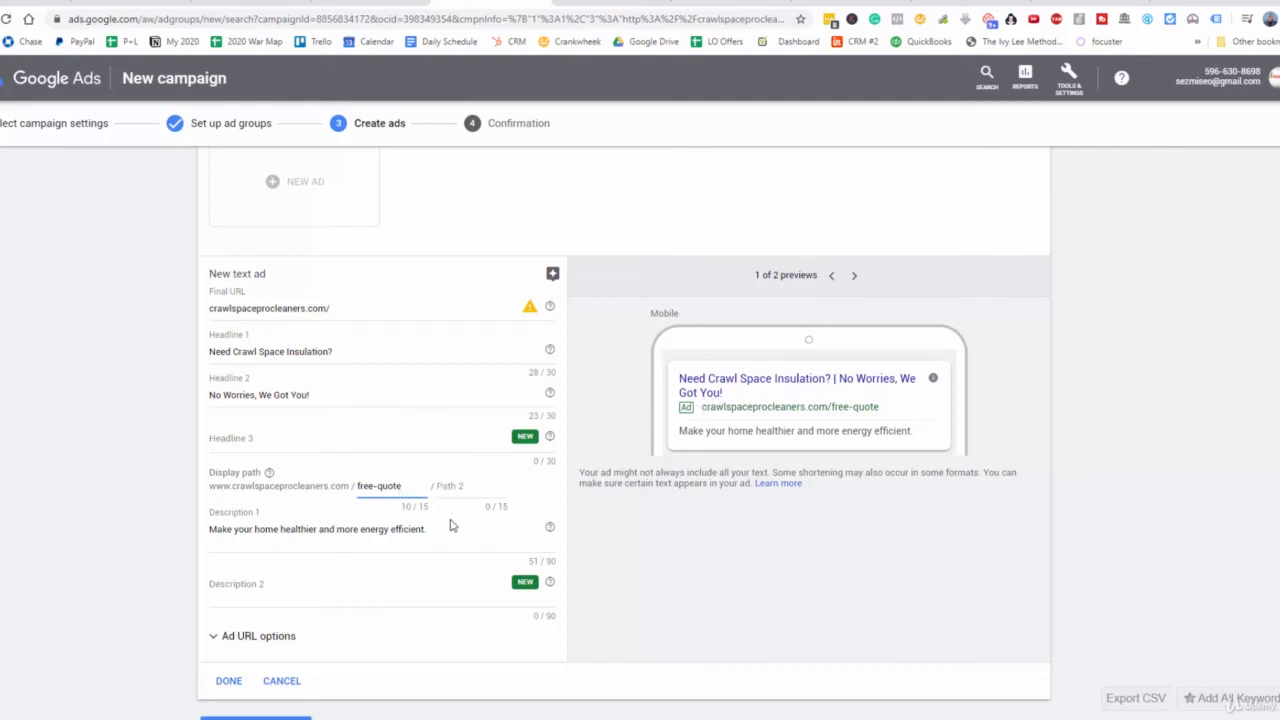
Copy "Make your home healthier and more energy efficient." from the cleaning ad again and paste it into the insulation ad's empty Description 1.
scroll(449, 523, down, 1)
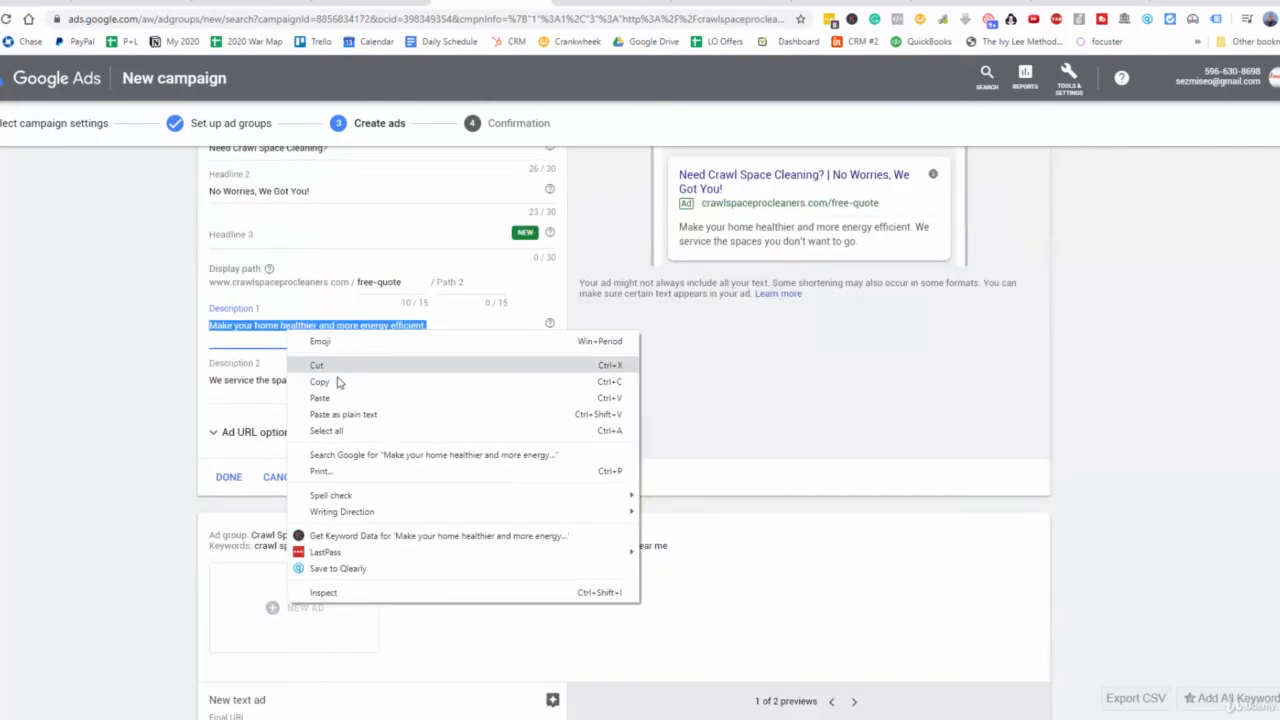
click(338, 380)
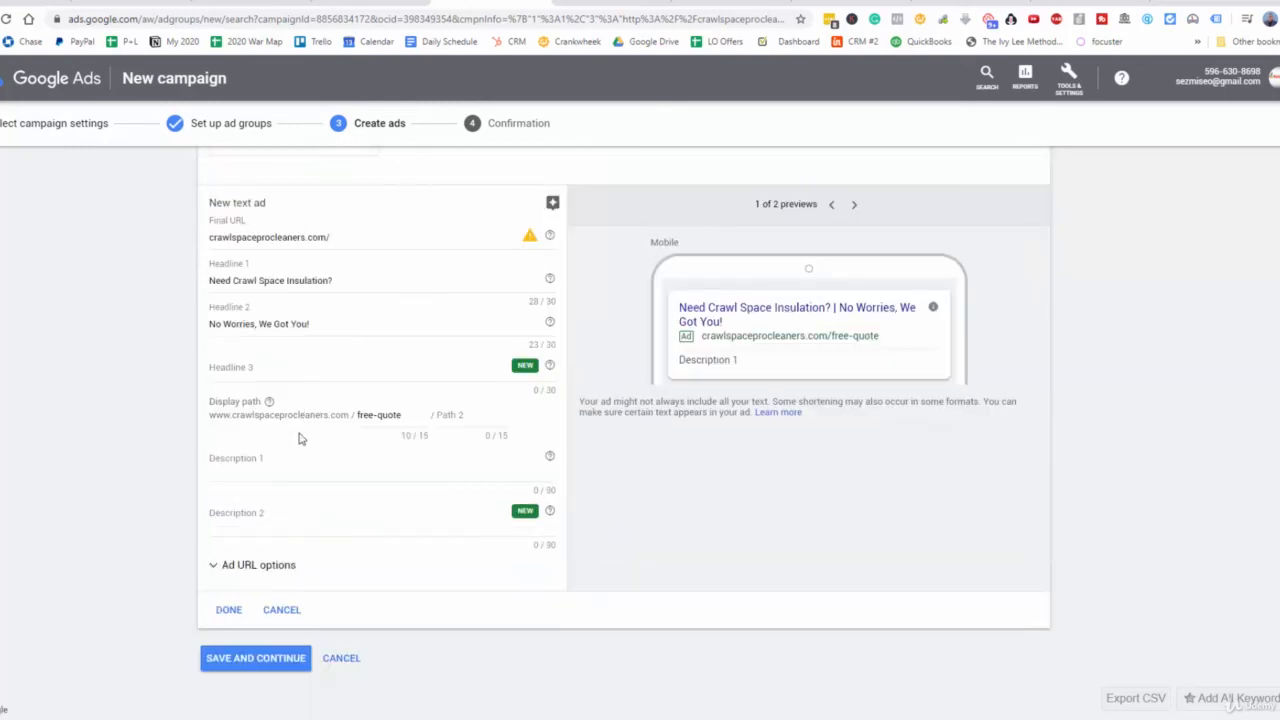
click(289, 479)
key(ctrl+v)
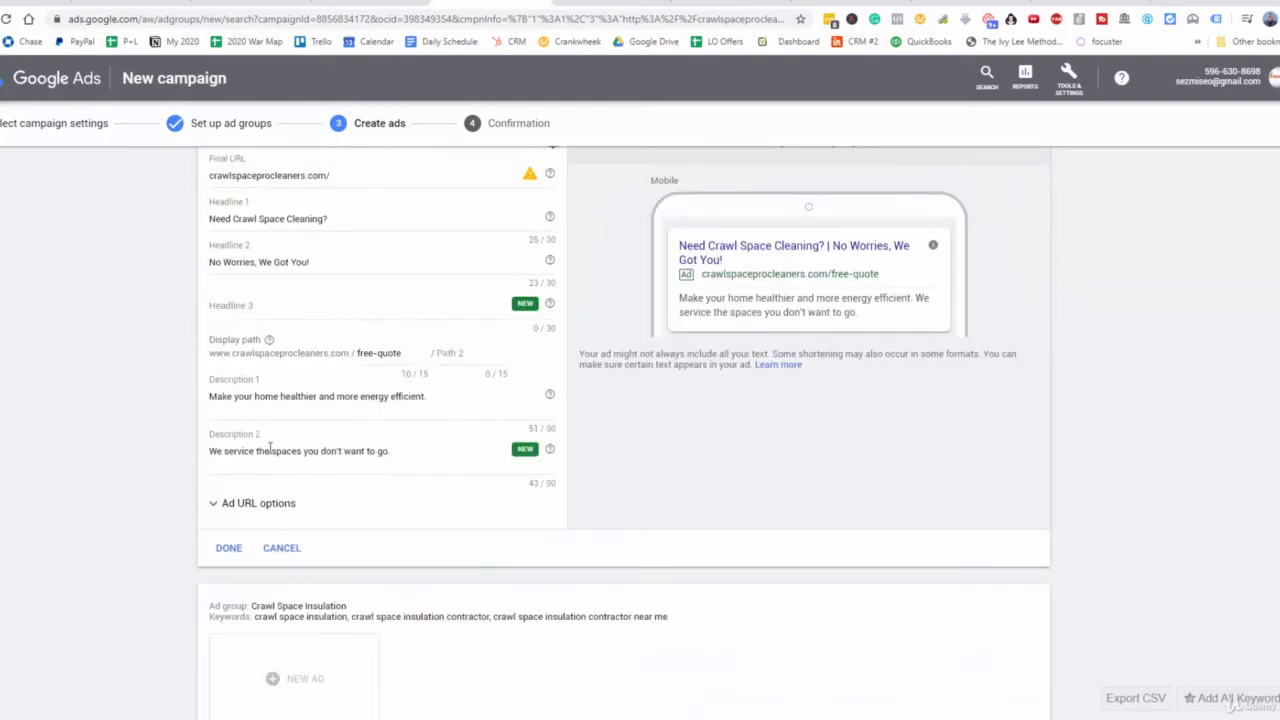
Copy Description 2, "We service the spaces you don't want to go.", from the cleaning ad into Description 2 of the insulation ad.
drag(391, 451, 210, 451)
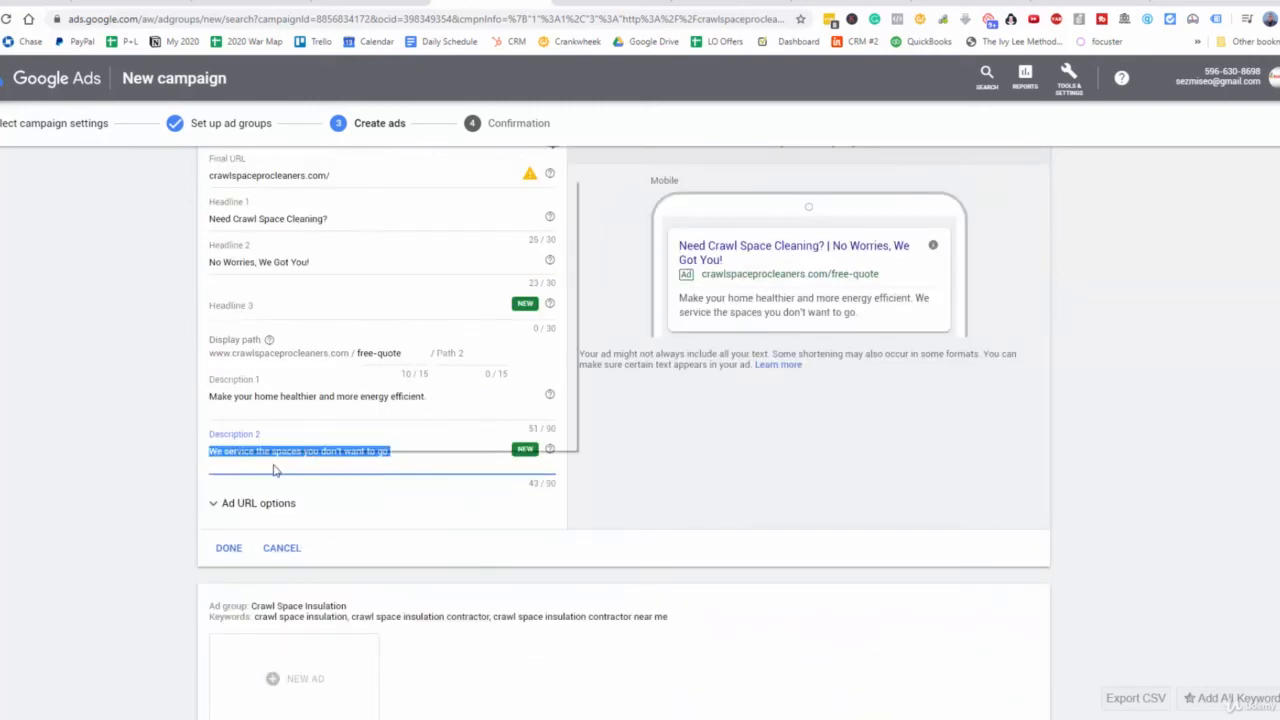
right_click(274, 465)
click(277, 244)
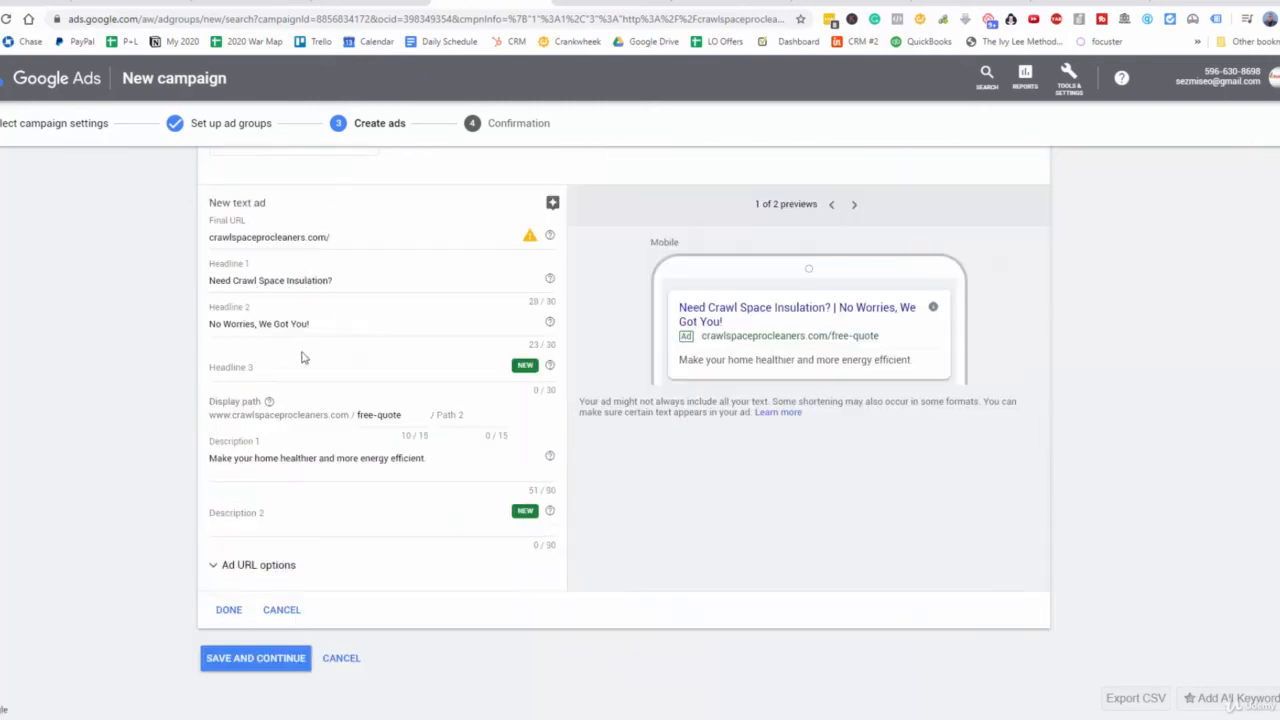
click(300, 513)
key(ctrl+v)
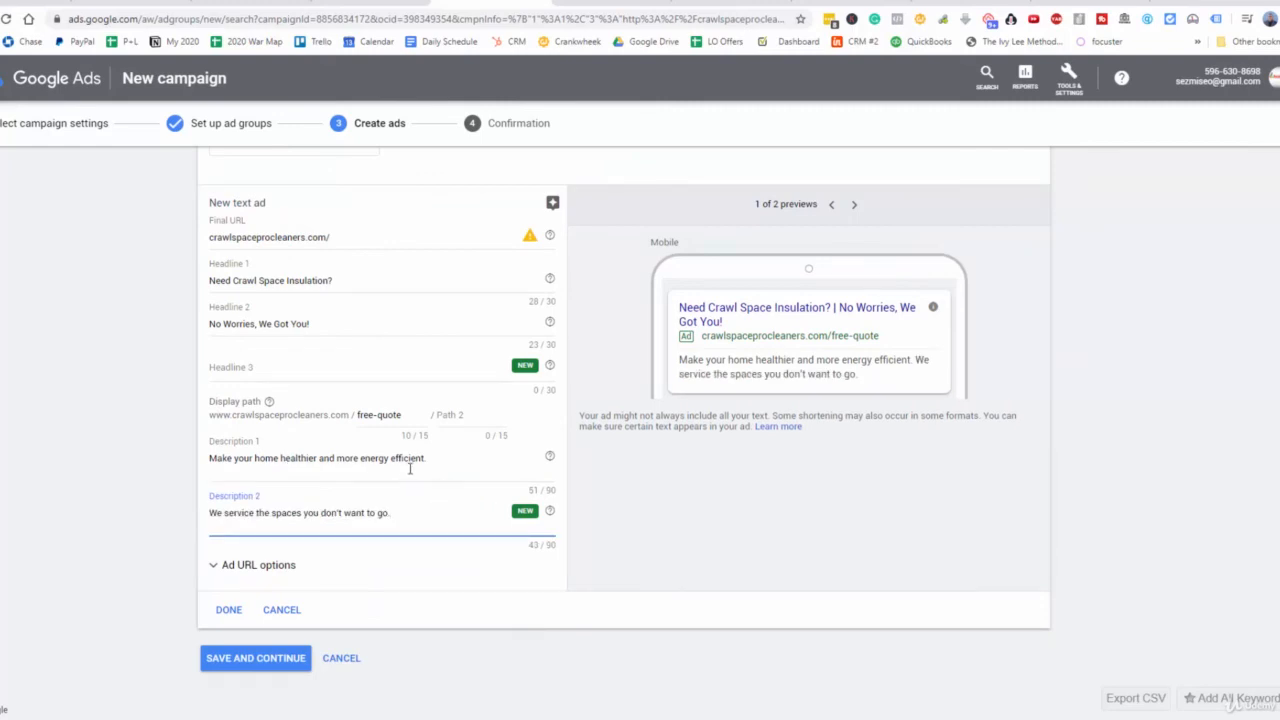
In the Crawl Space Cleaning ad, clear Description 2 and replace Description 1 with "We service the spaces you don't want to go.".
scroll(482, 507, up, 1)
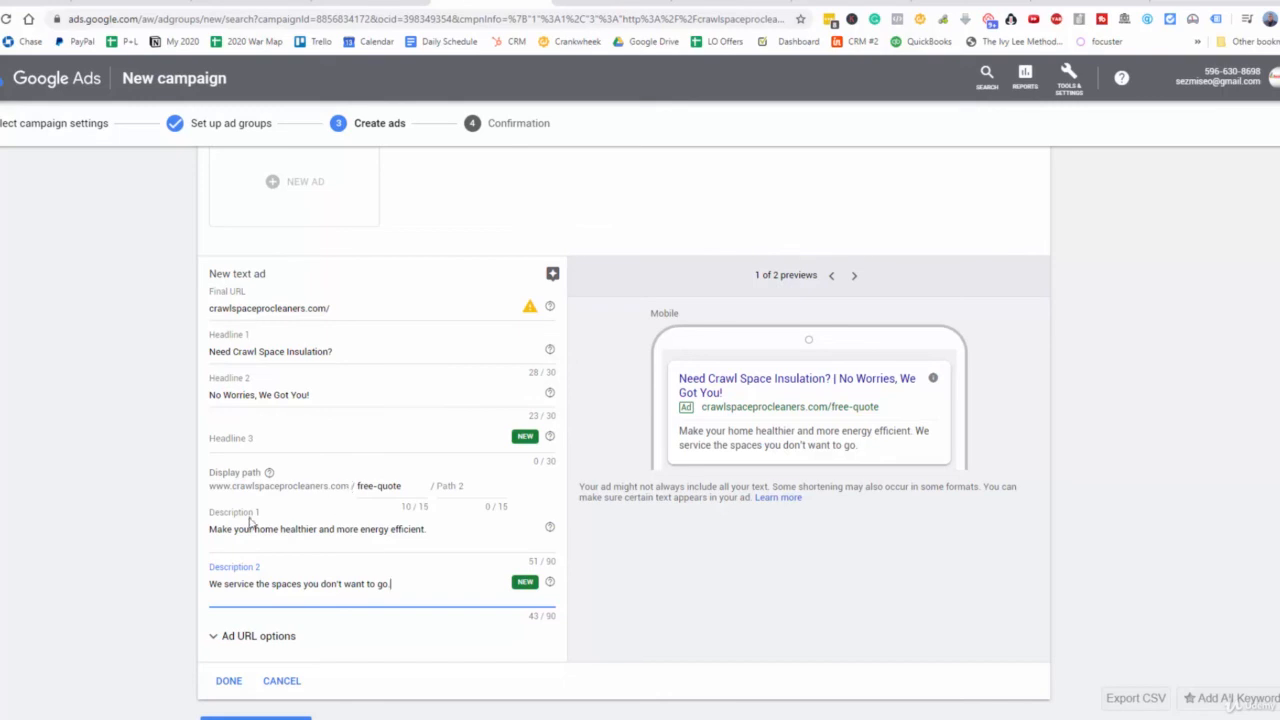
click(332, 532)
scroll(443, 533, up, 1)
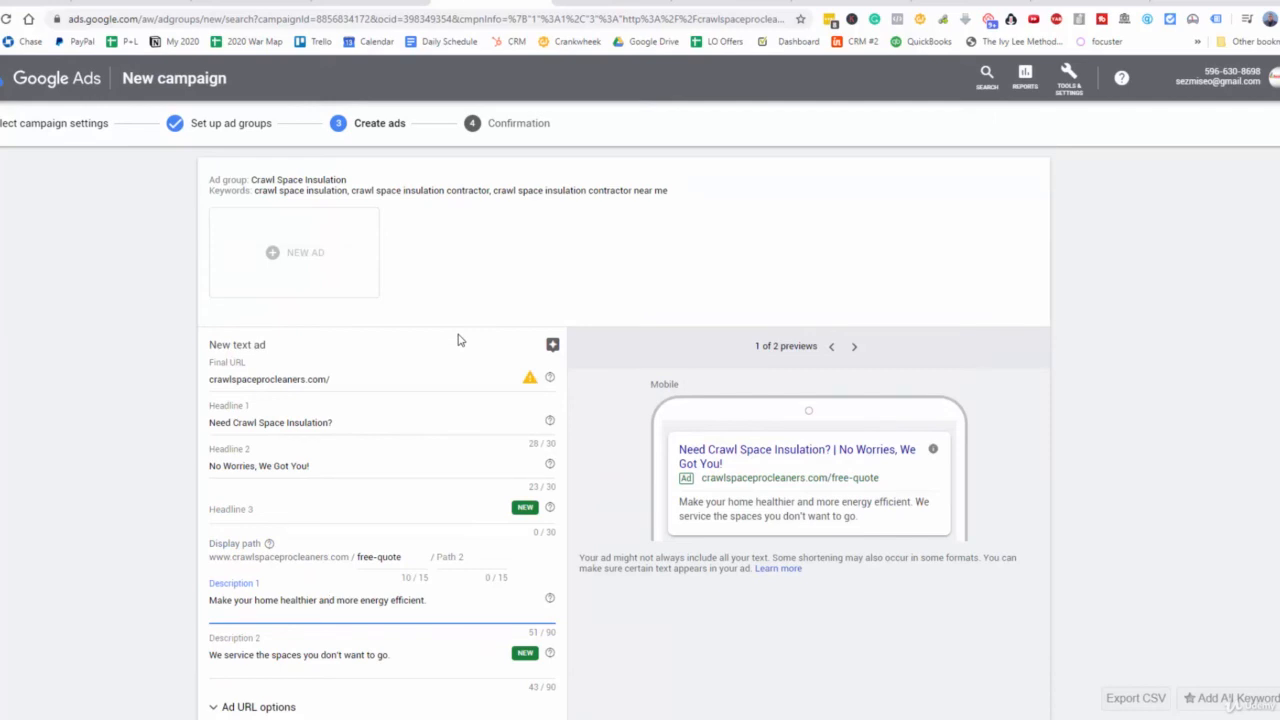
scroll(397, 330, up, 5)
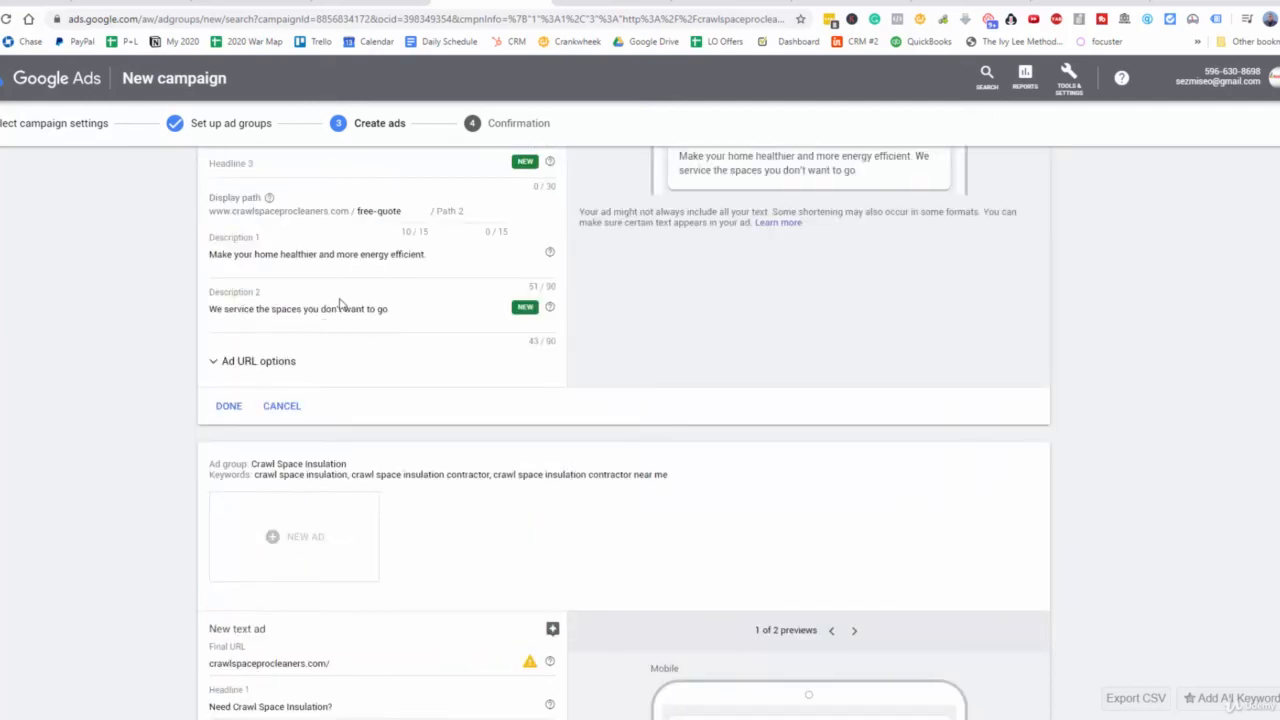
drag(392, 382, 186, 369)
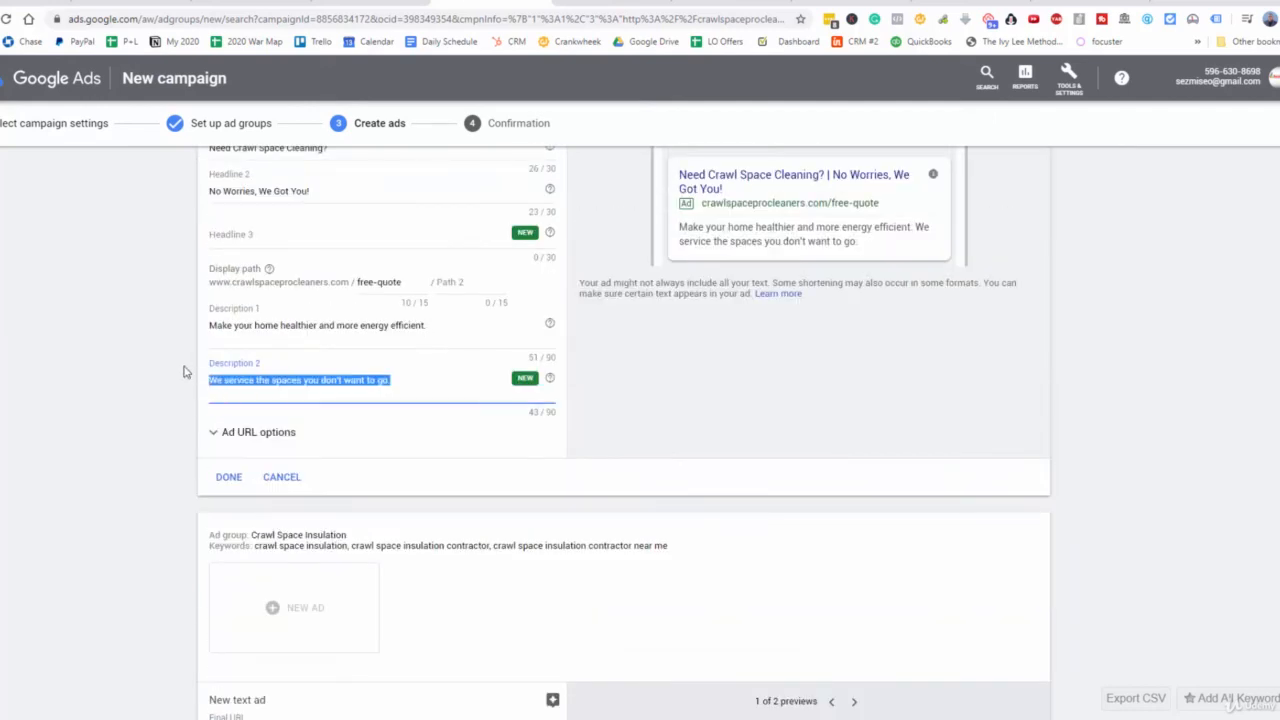
key(BackSpace)
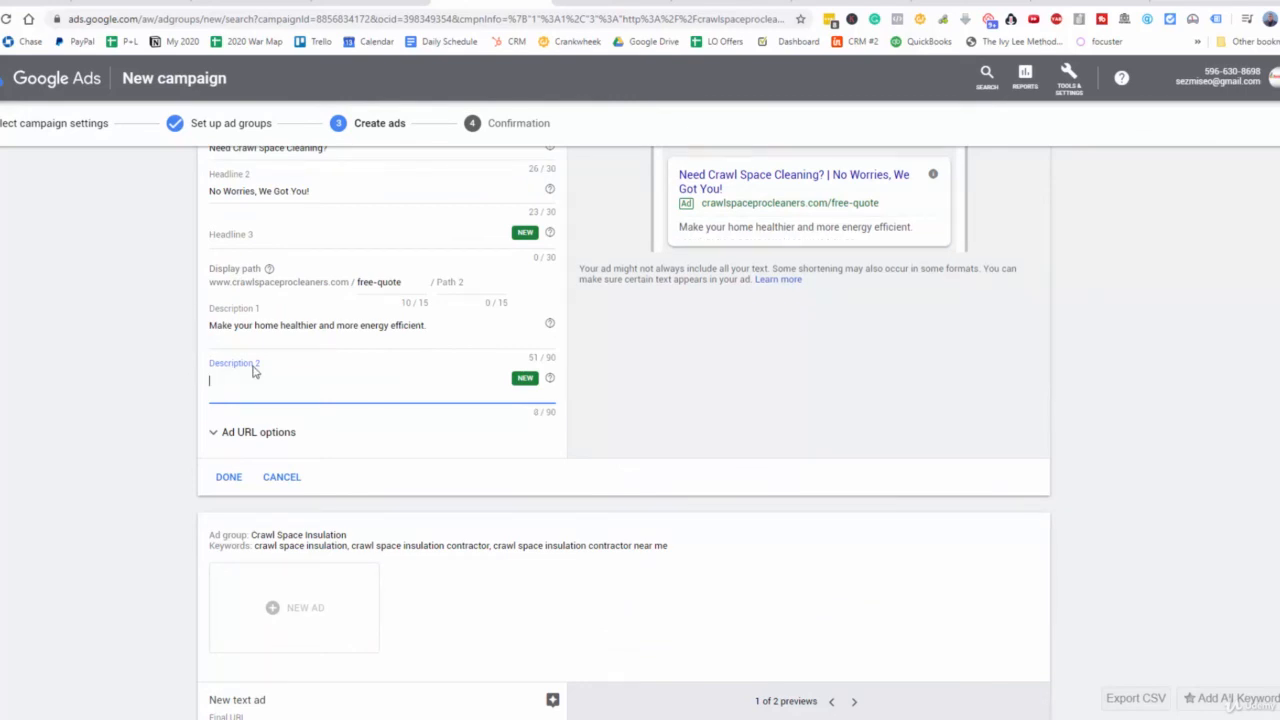
drag(443, 329, 155, 344)
key(ctrl+v)
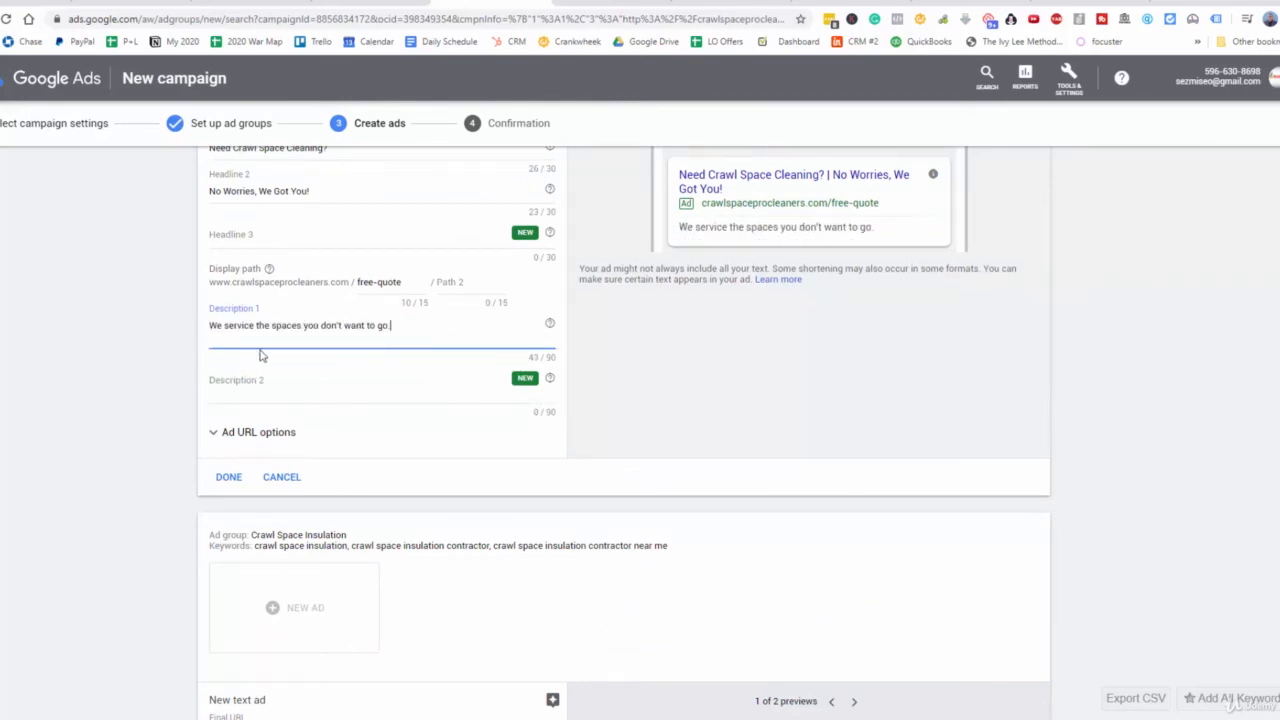
In the Crawl Space Cleaning ad, move "We service the spaces you don't want to go." from Description 1 to Description 2.
scroll(390, 362, up, 2)
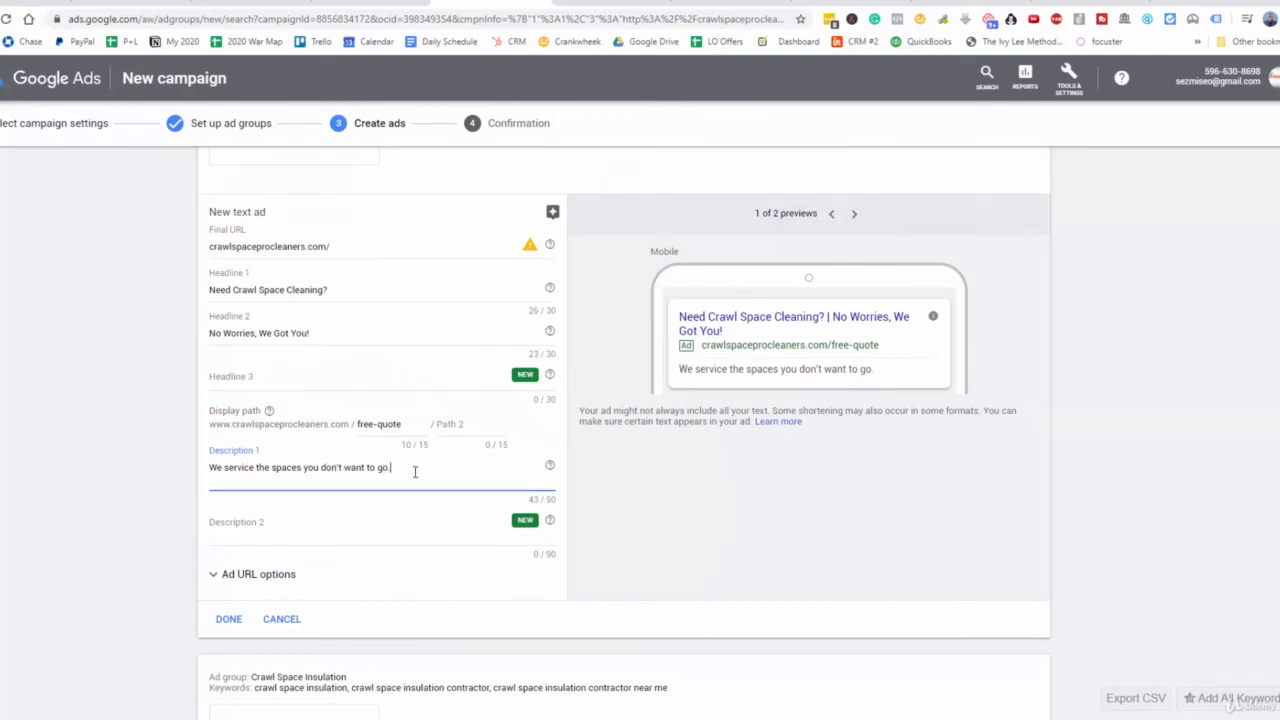
drag(415, 472, 209, 471)
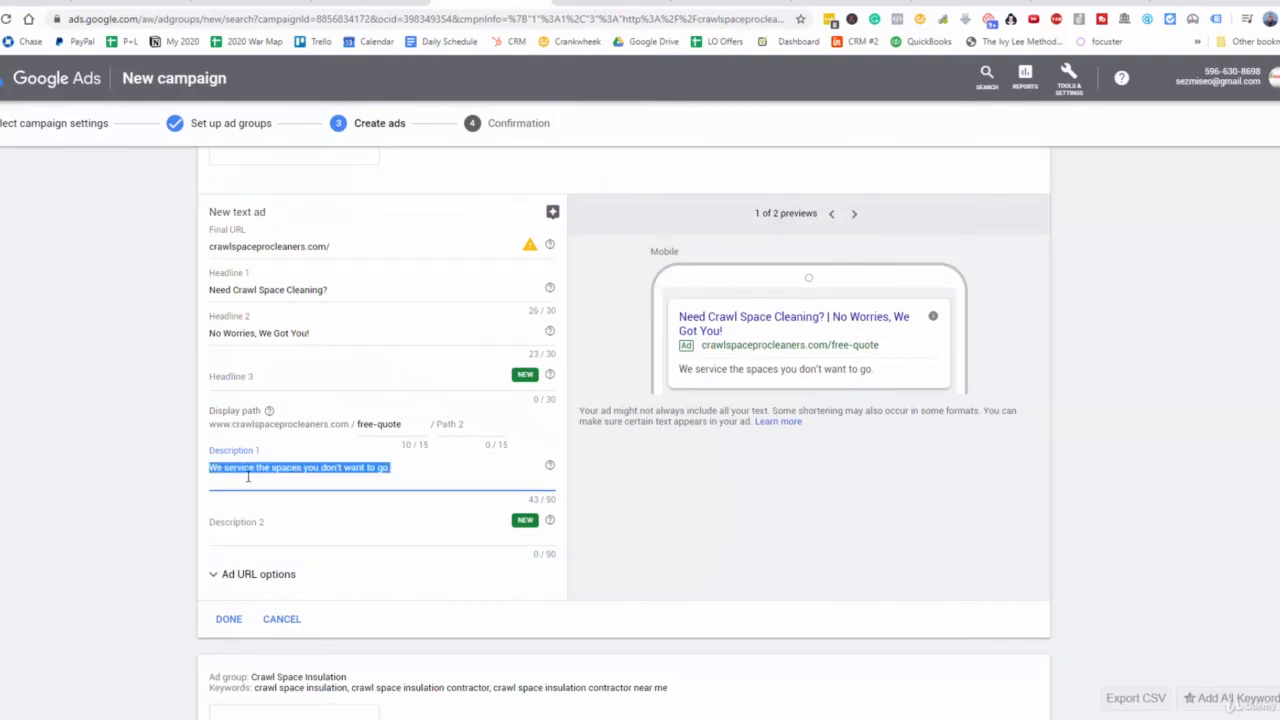
key(ctrl+x)
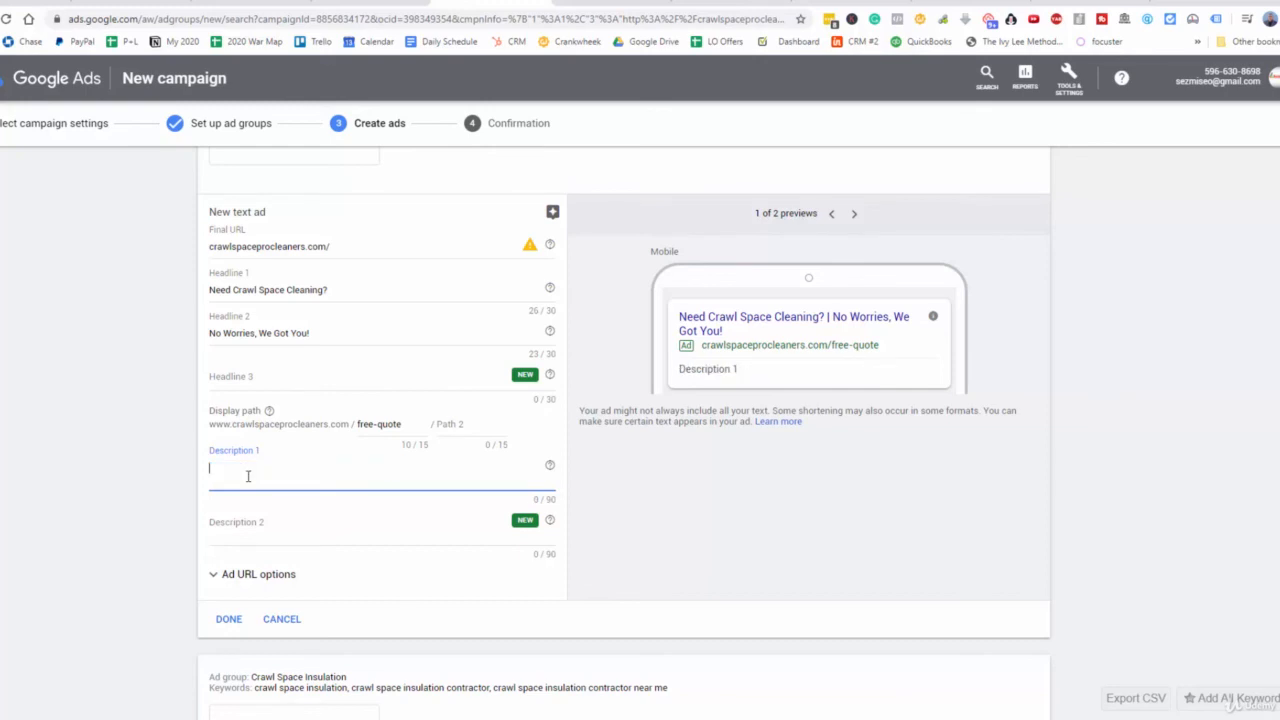
click(296, 528)
key(ctrl+v)
Set Description 1 of the Crawl Space Cleaning ad to "Seattle #1 crawl space cleaning company.".
click(299, 483)
text(Sea)
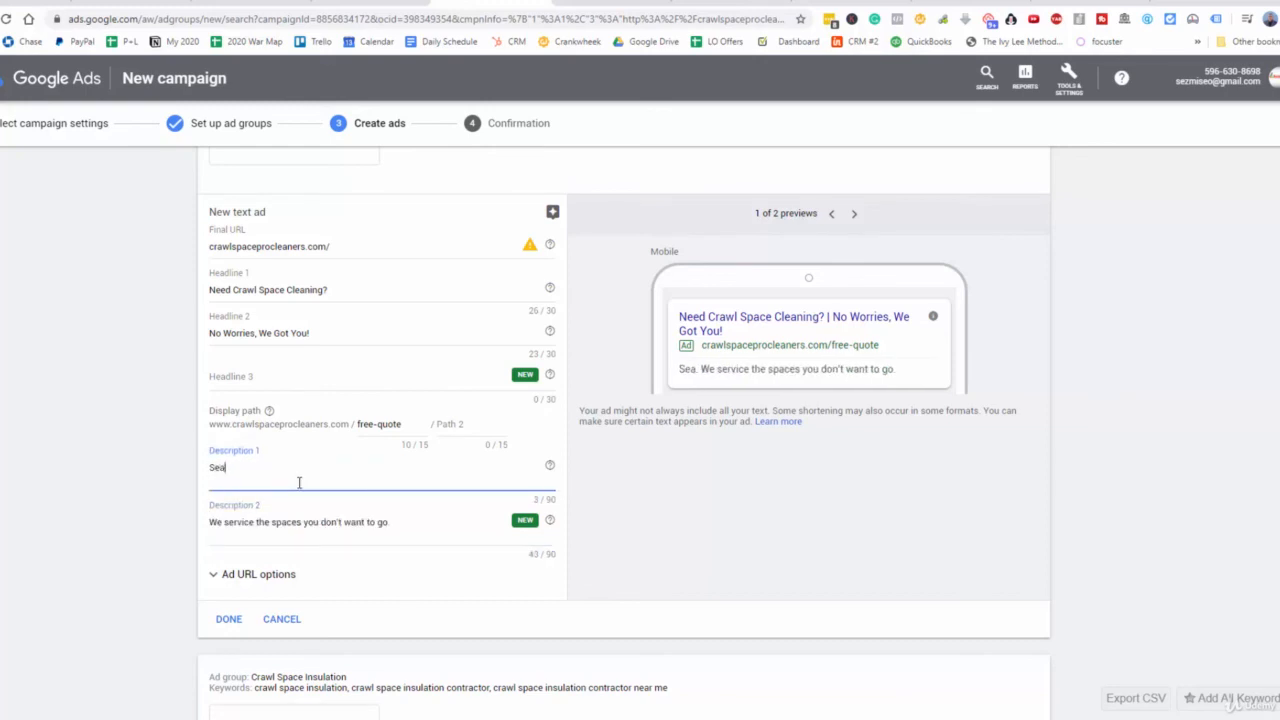
text(ttle#)
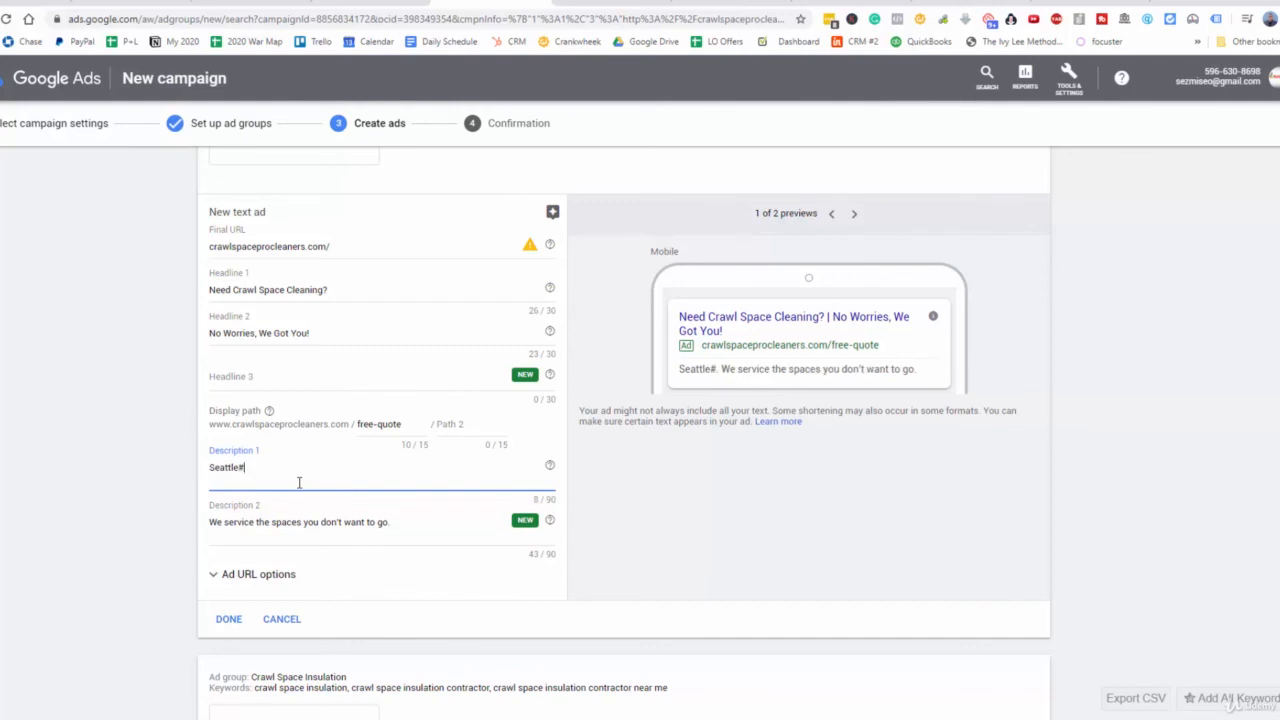
key(BackSpace)
text(#1)
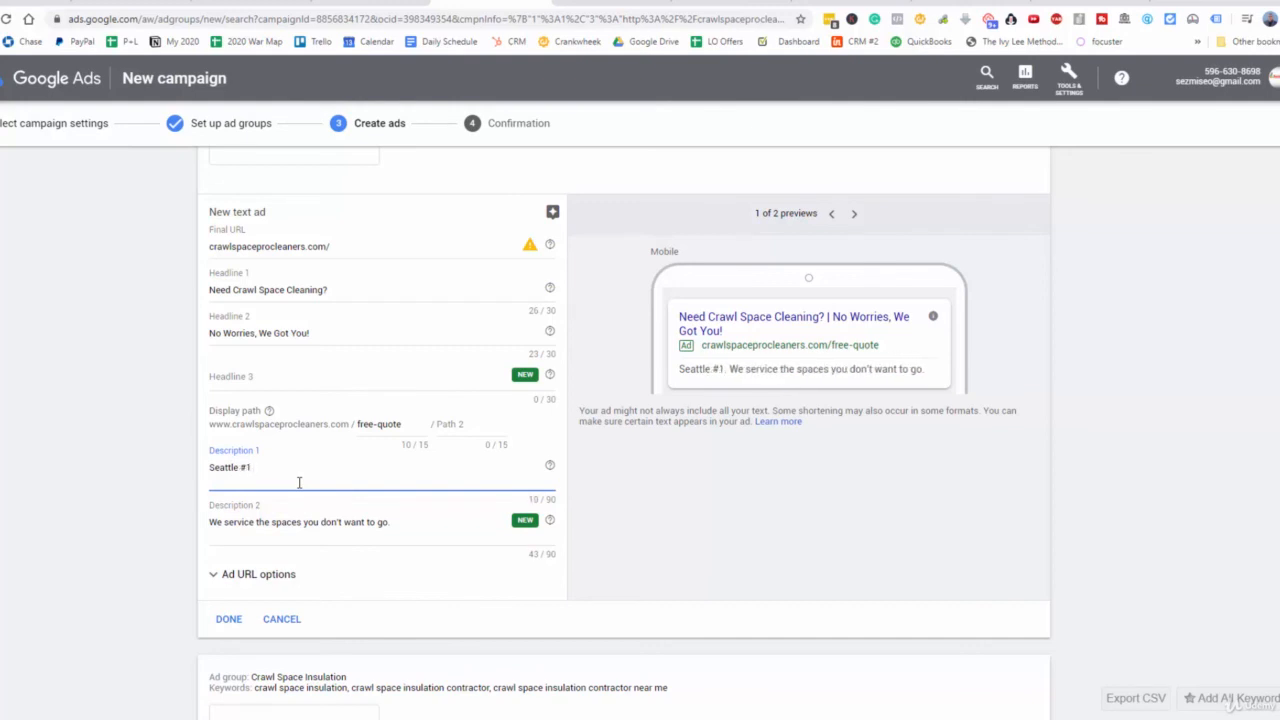
text( Cr)
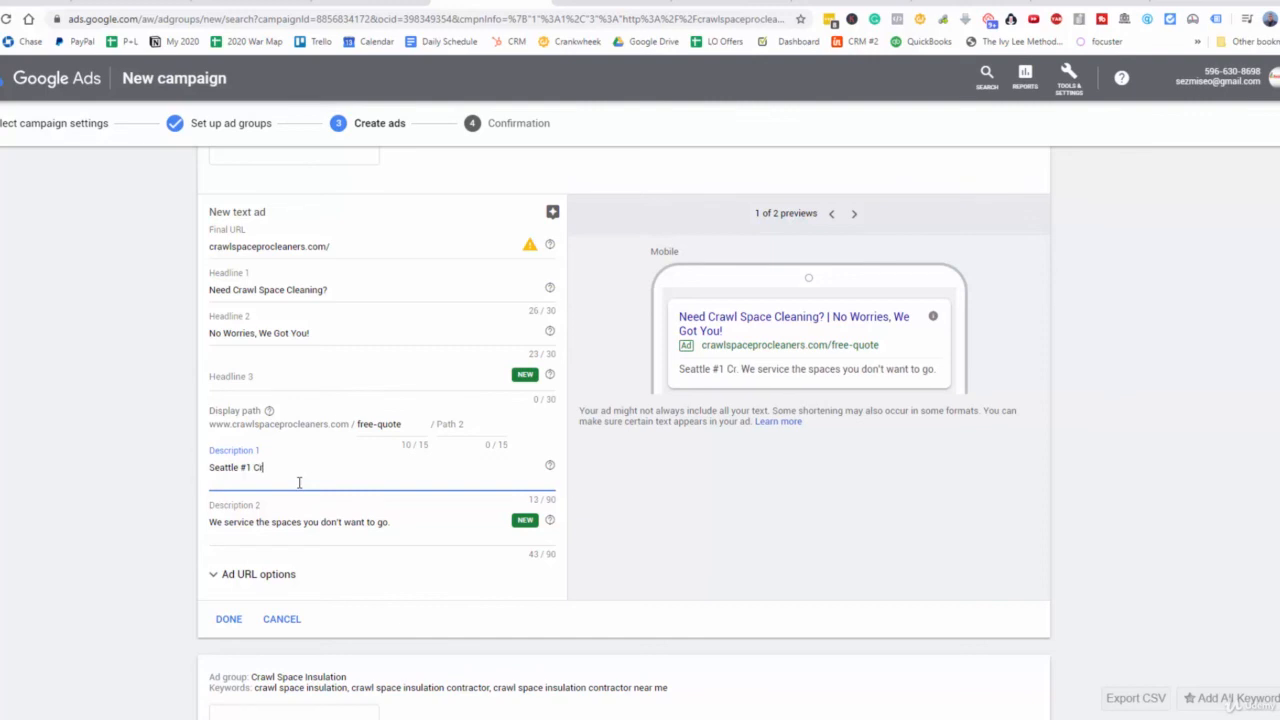
key(BackSpace)
key(BackSpace)
text(crawl)
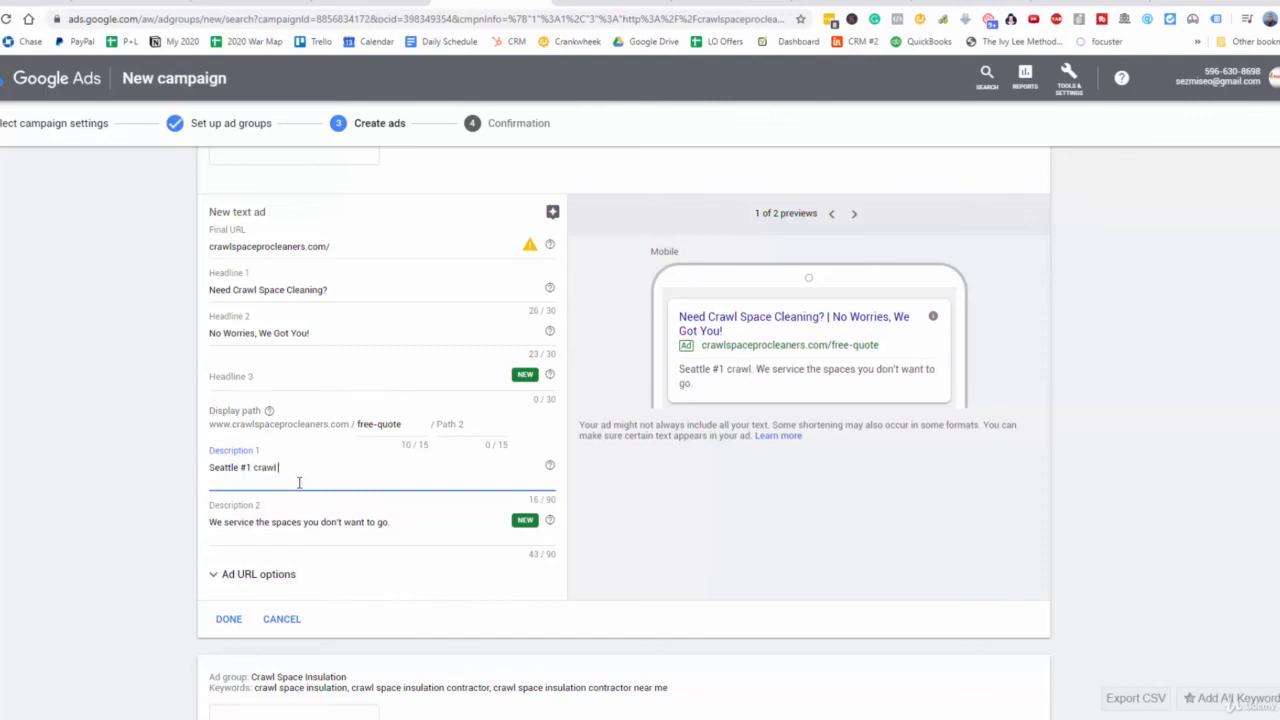
text( space cle)
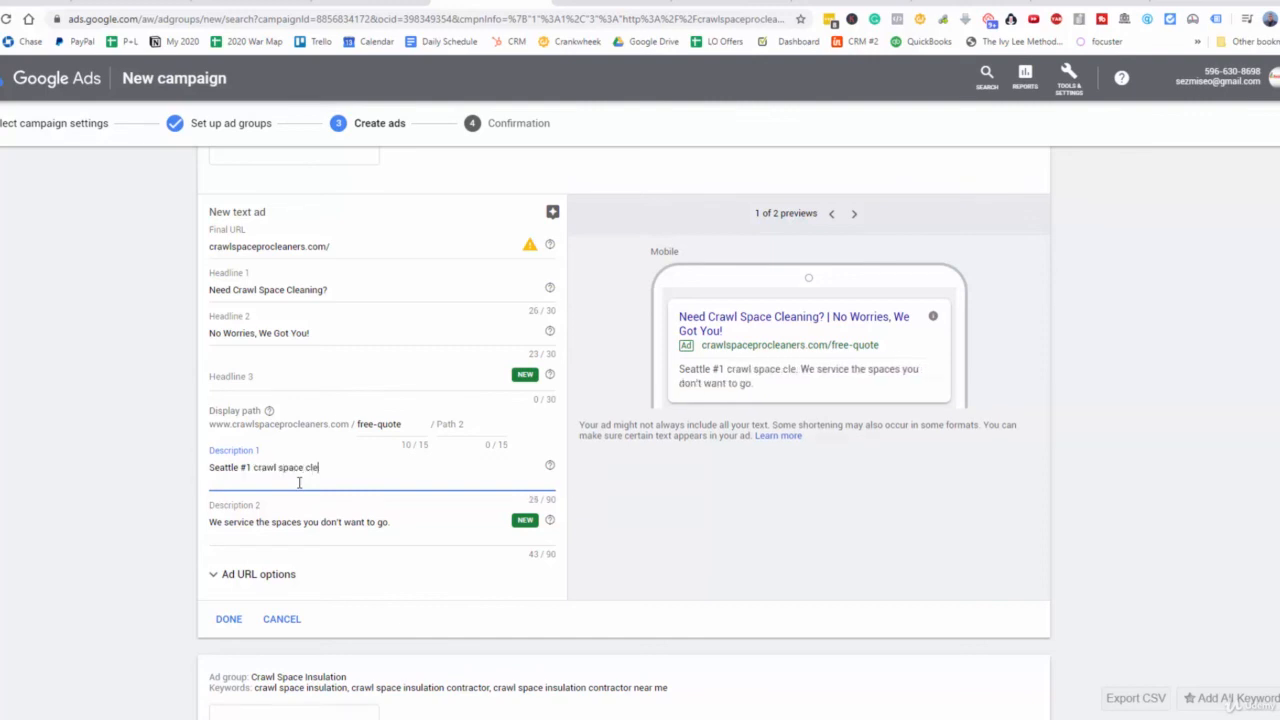
text(aning company.)
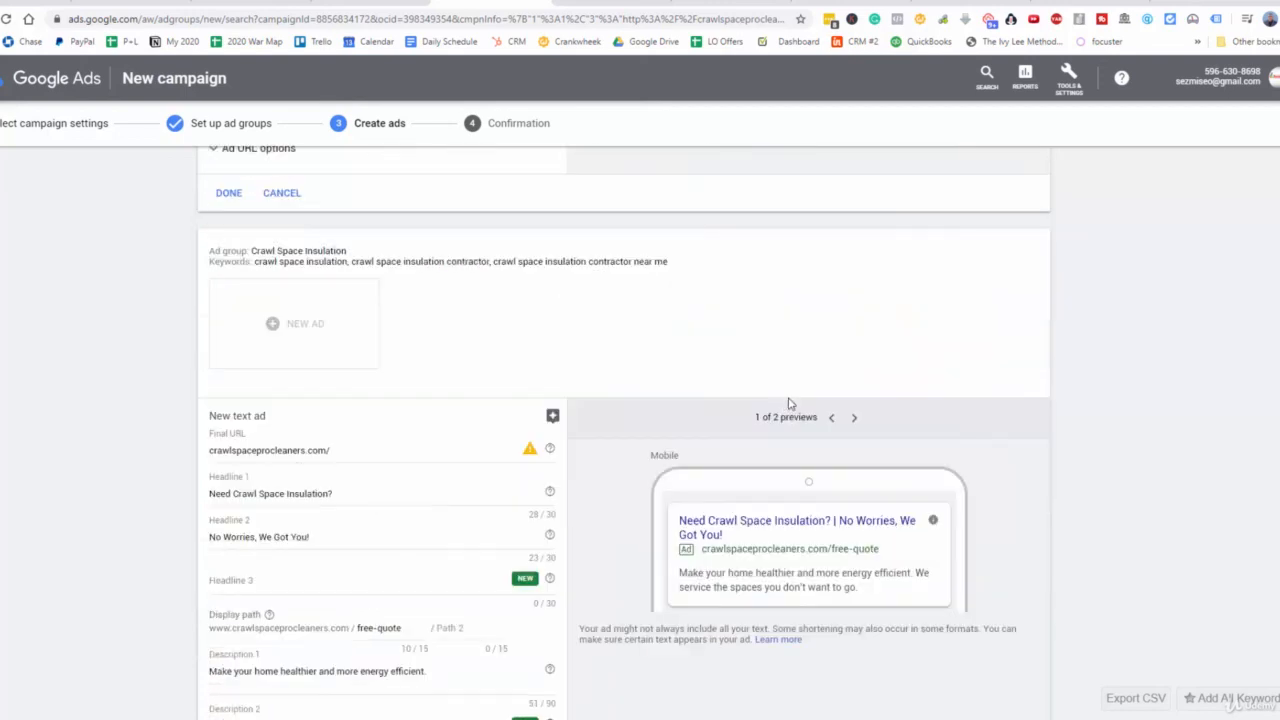
Try to save both ads and view the policy violation details for the Crawl Space Cleaning ad.
scroll(760, 410, down, 2)
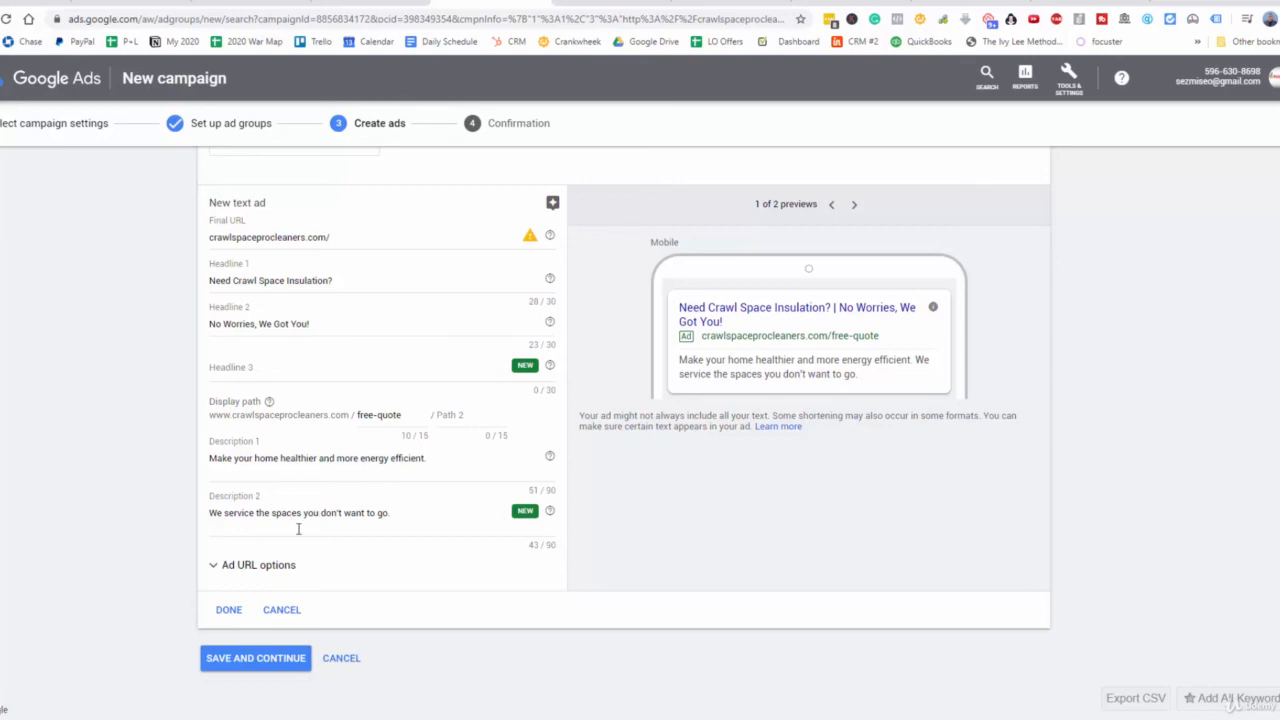
click(257, 667)
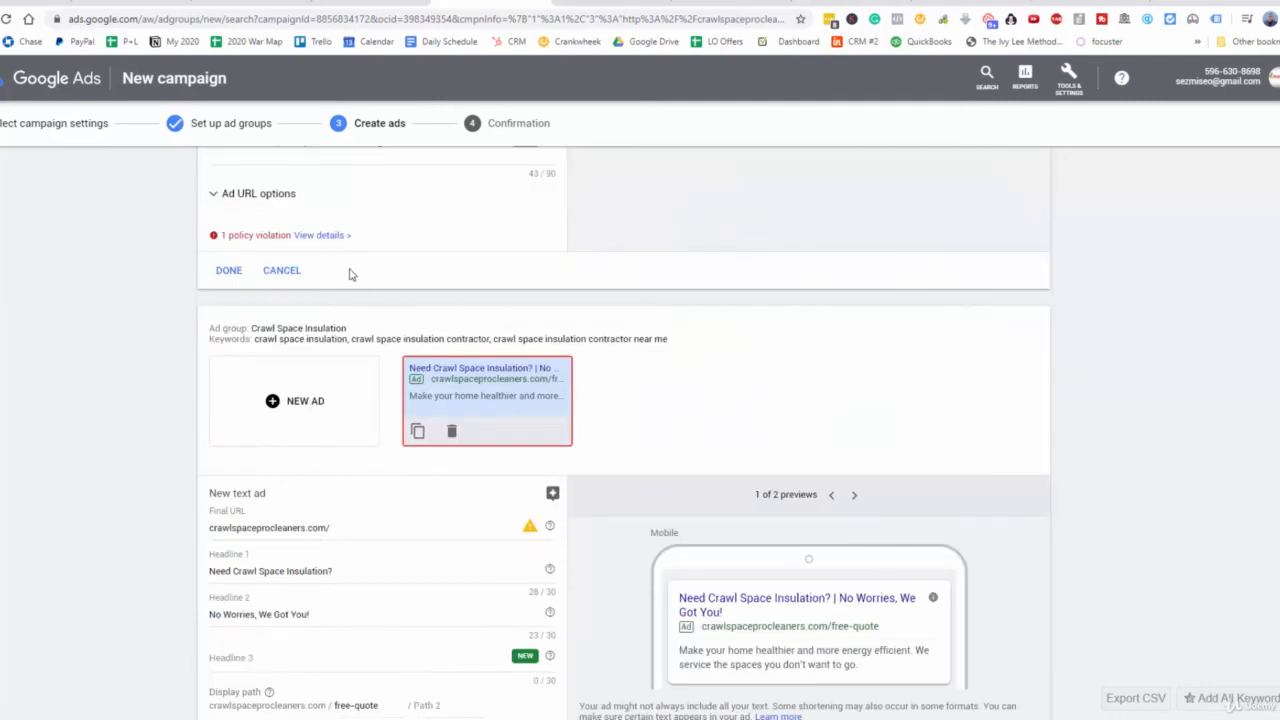
click(322, 236)
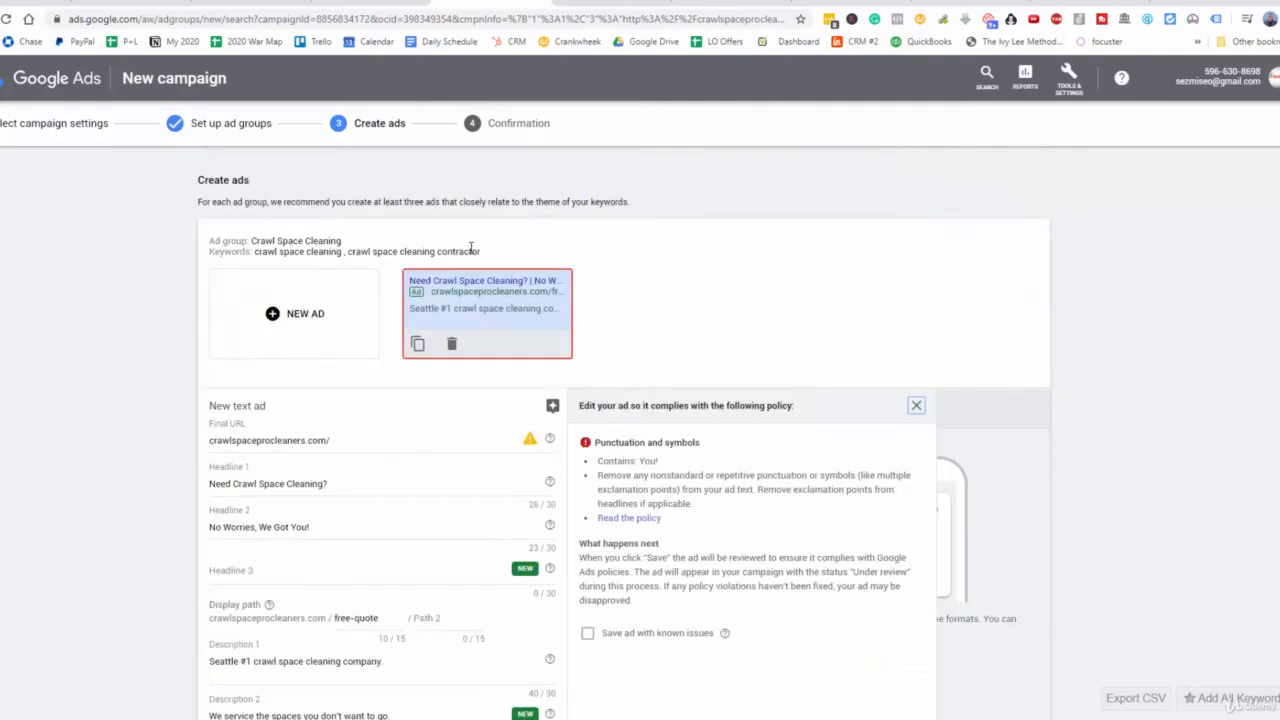
scroll(344, 433, down, 3)
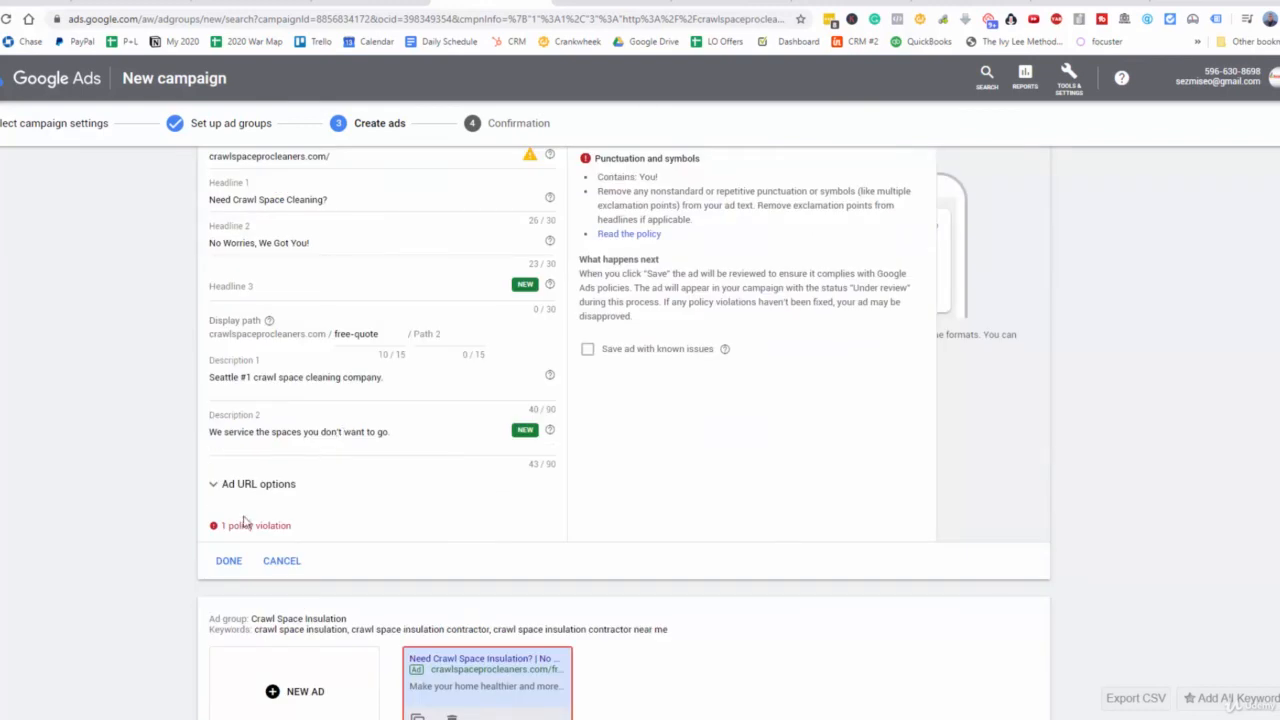
Reword Description 2 of the Crawl Space Cleaning ad to "We service the spaces that most don't want to go.".
click(321, 437)
key(BackSpace)
key(BackSpace)
key(BackSpace)
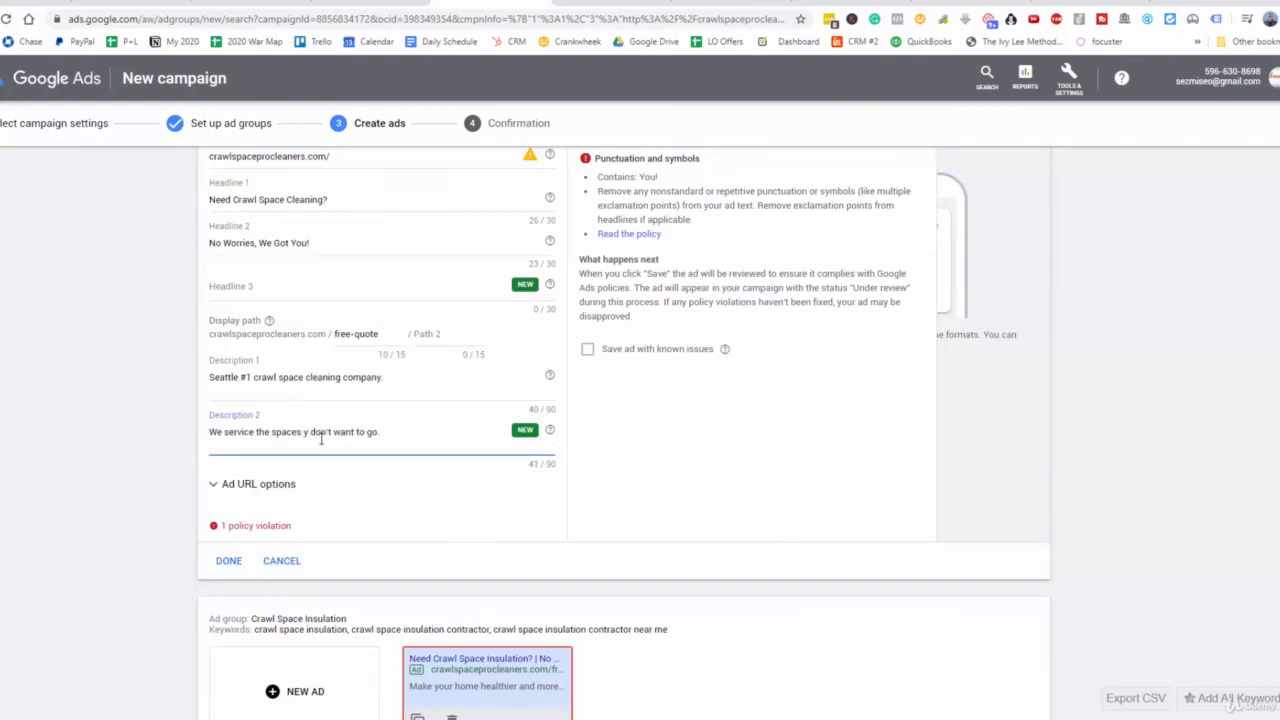
text(the)
text(t most)
scroll(395, 437, up, 1)
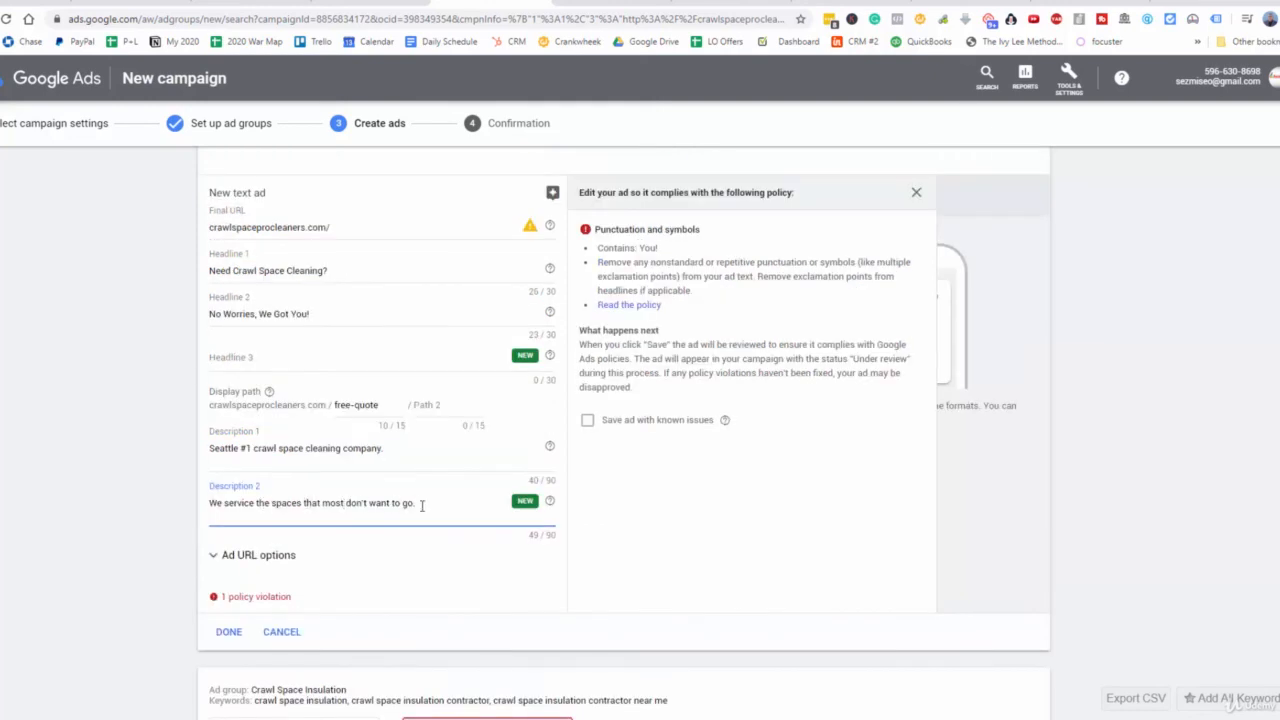
Reword Description 2 of the Crawl Space Insulation ad to "We service the spaces that most don't want to go.".
scroll(418, 509, down, 10)
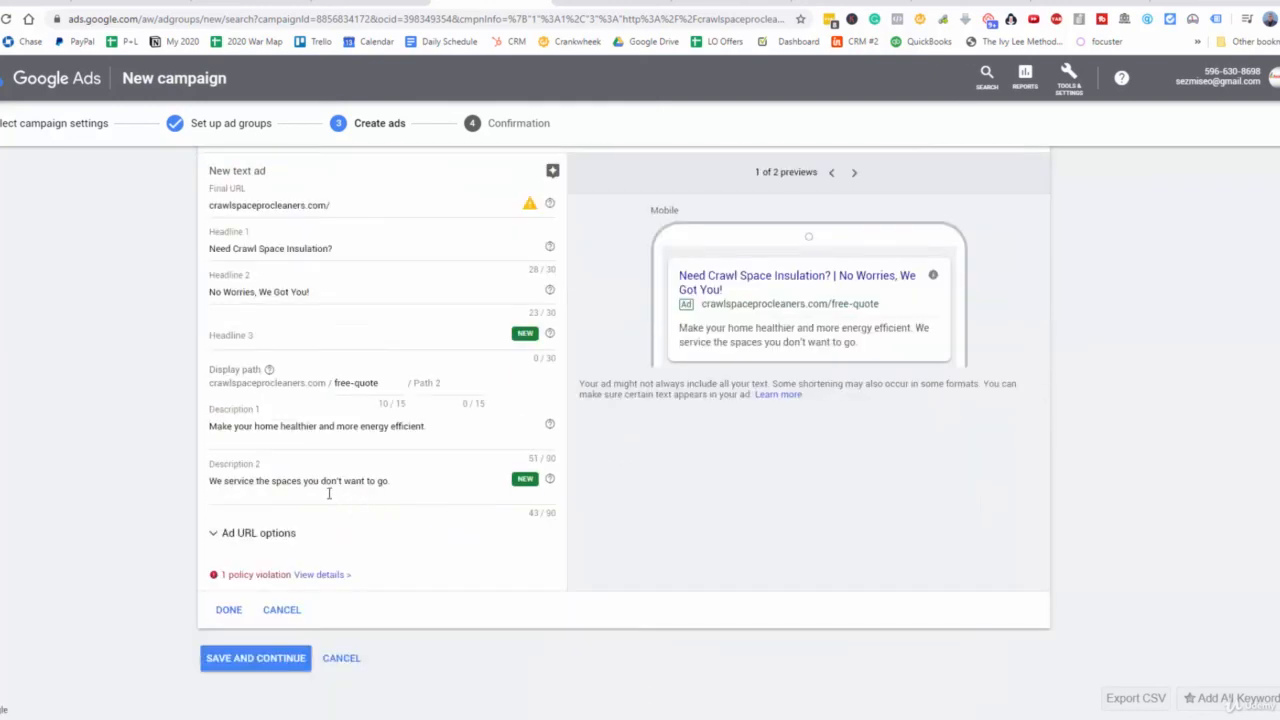
click(328, 486)
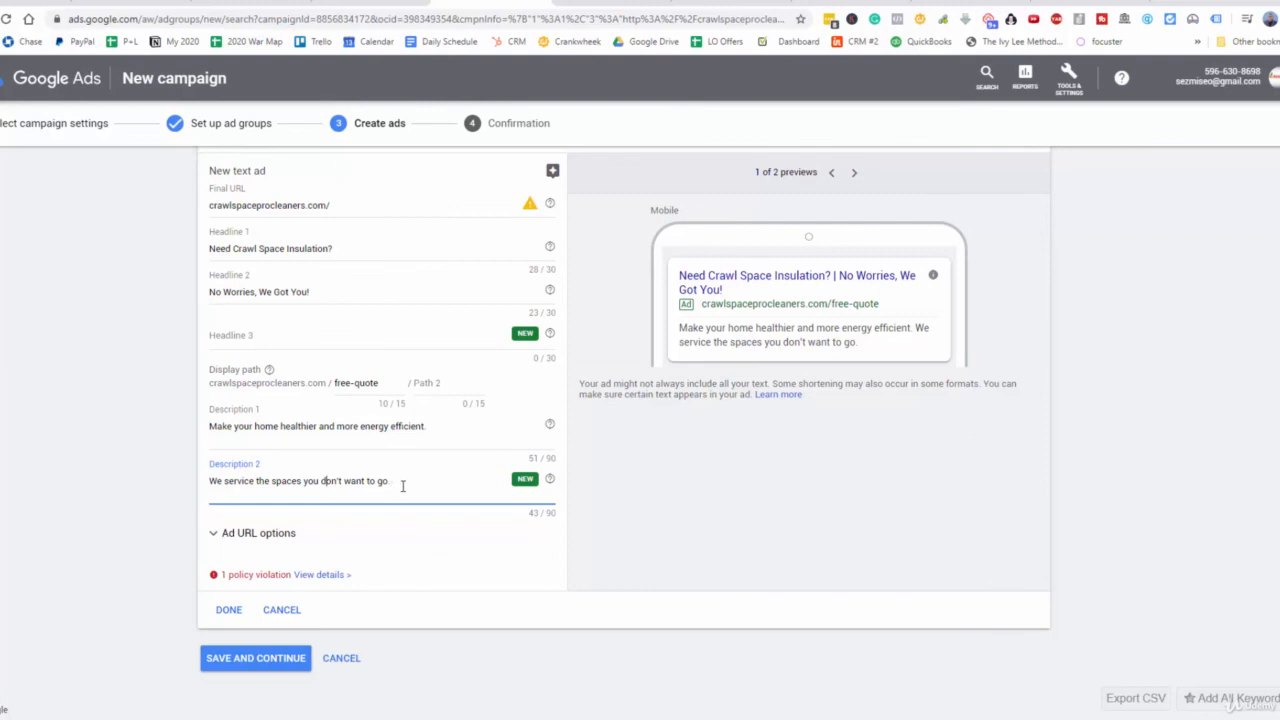
key(BackSpace)
key(BackSpace)
key(BackSpace)
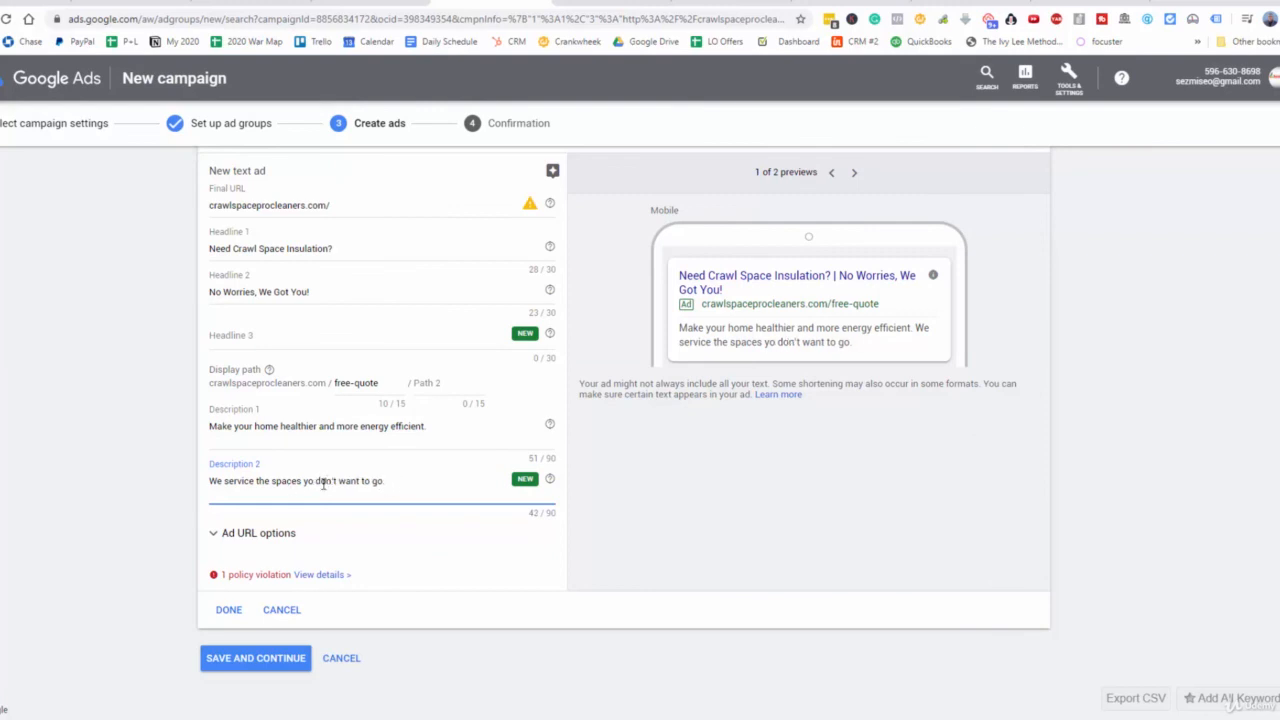
text(that most )
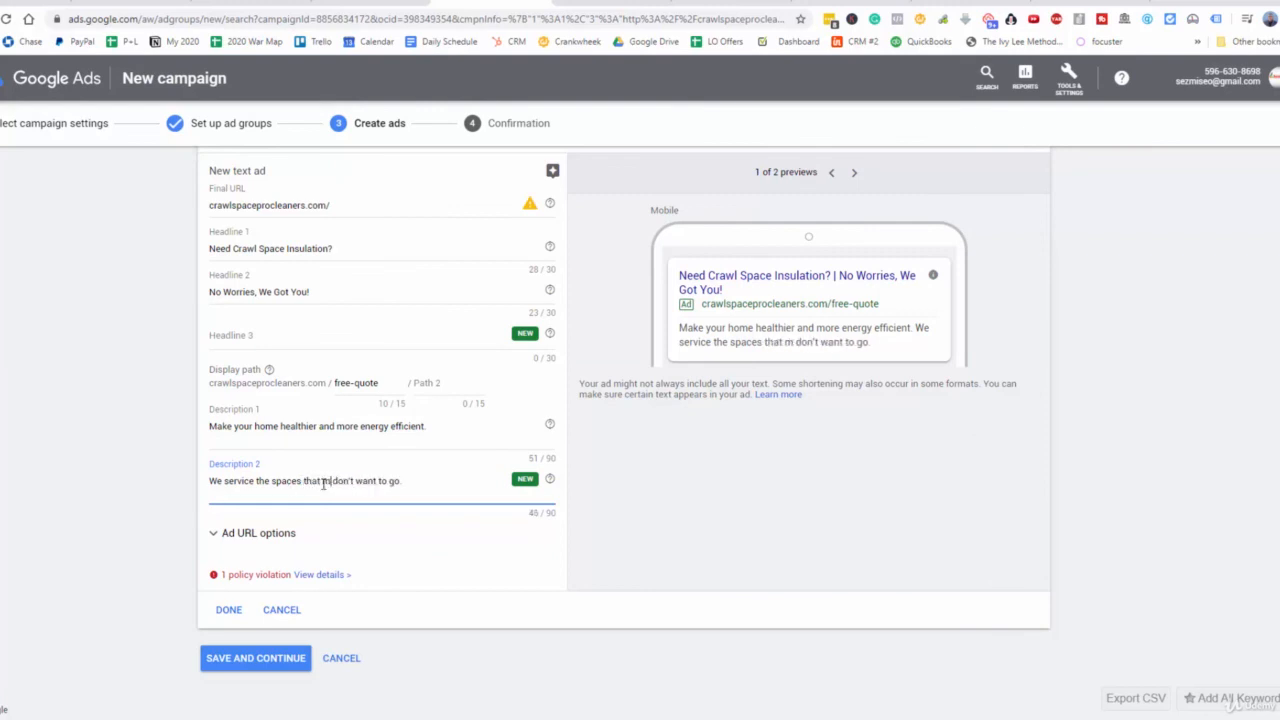
text(=)
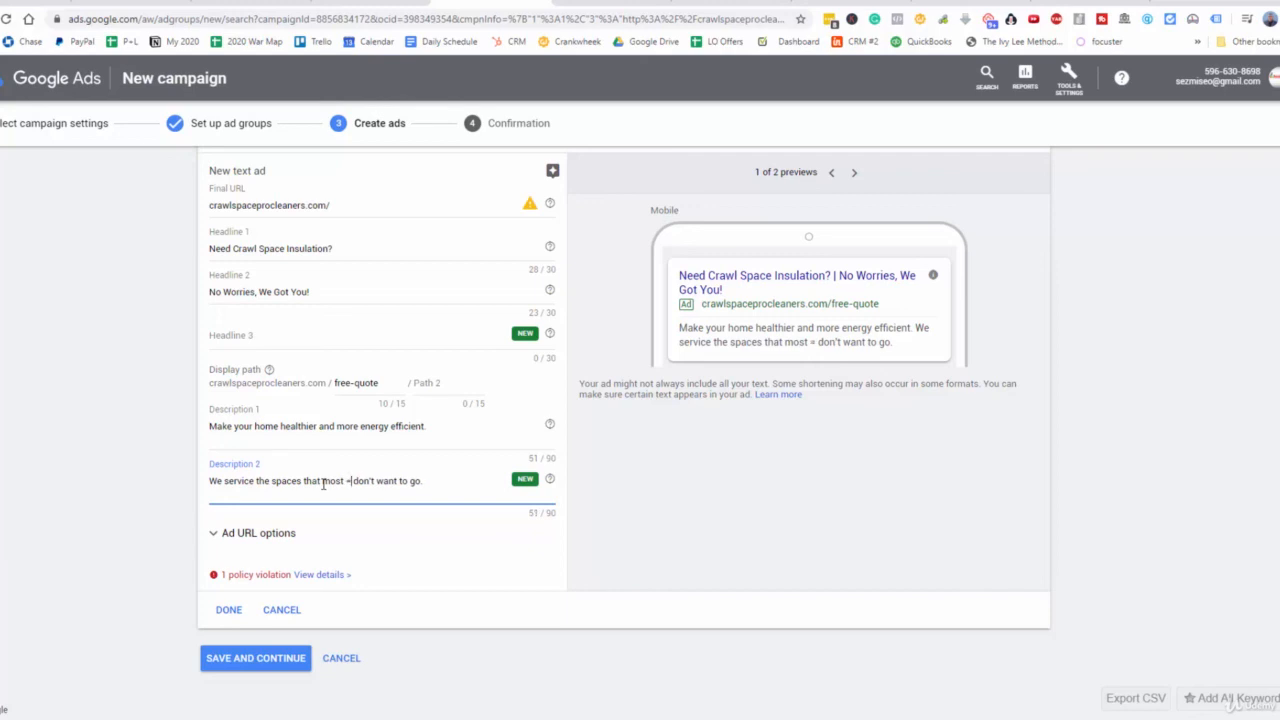
key(BackSpace)
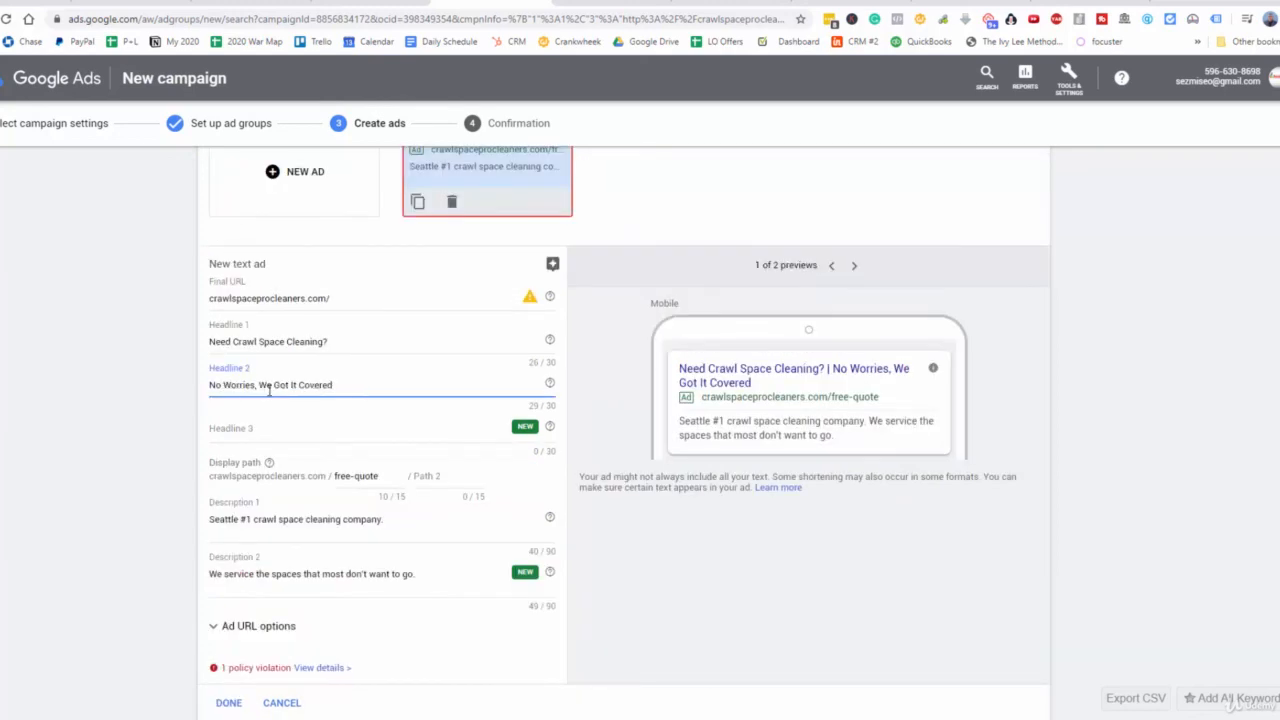
Copy Headline 2, "No Worries, We Got It Covered", from the cleaning ad and replace the insulation ad's entire Headline 2 with it.
drag(343, 386, 198, 393)
right_click(237, 388)
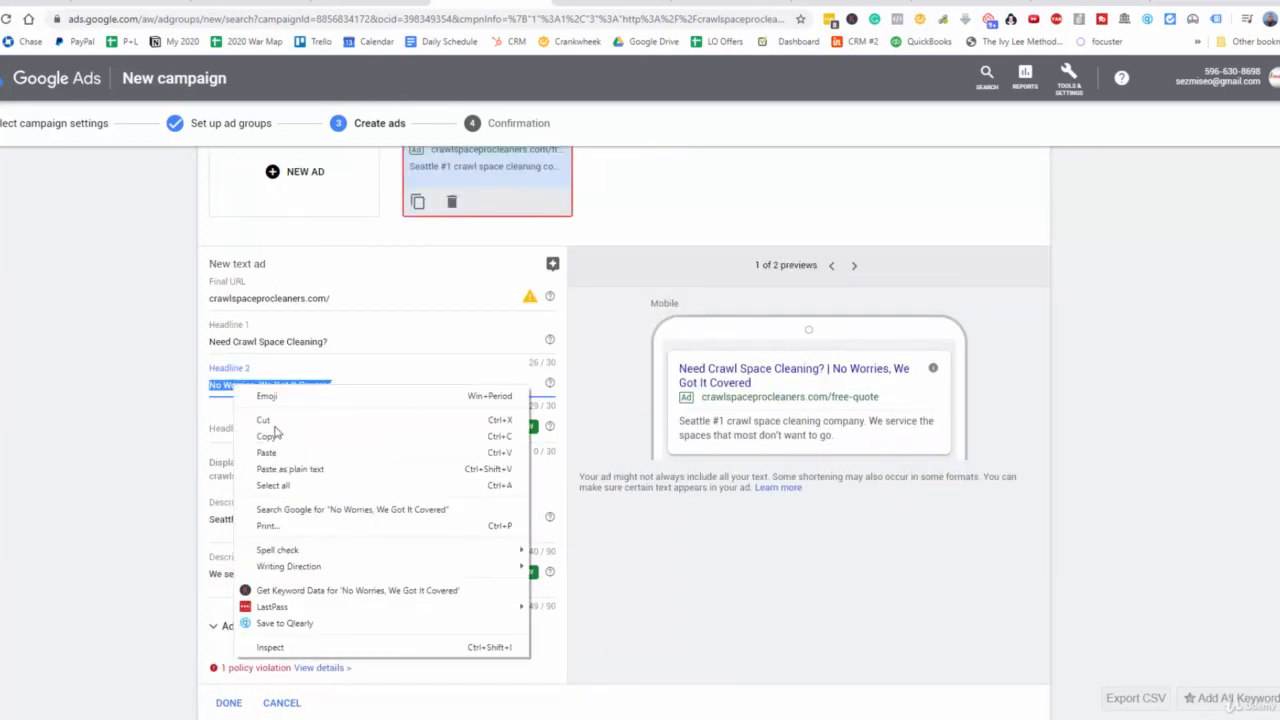
click(276, 432)
scroll(320, 475, down, 5)
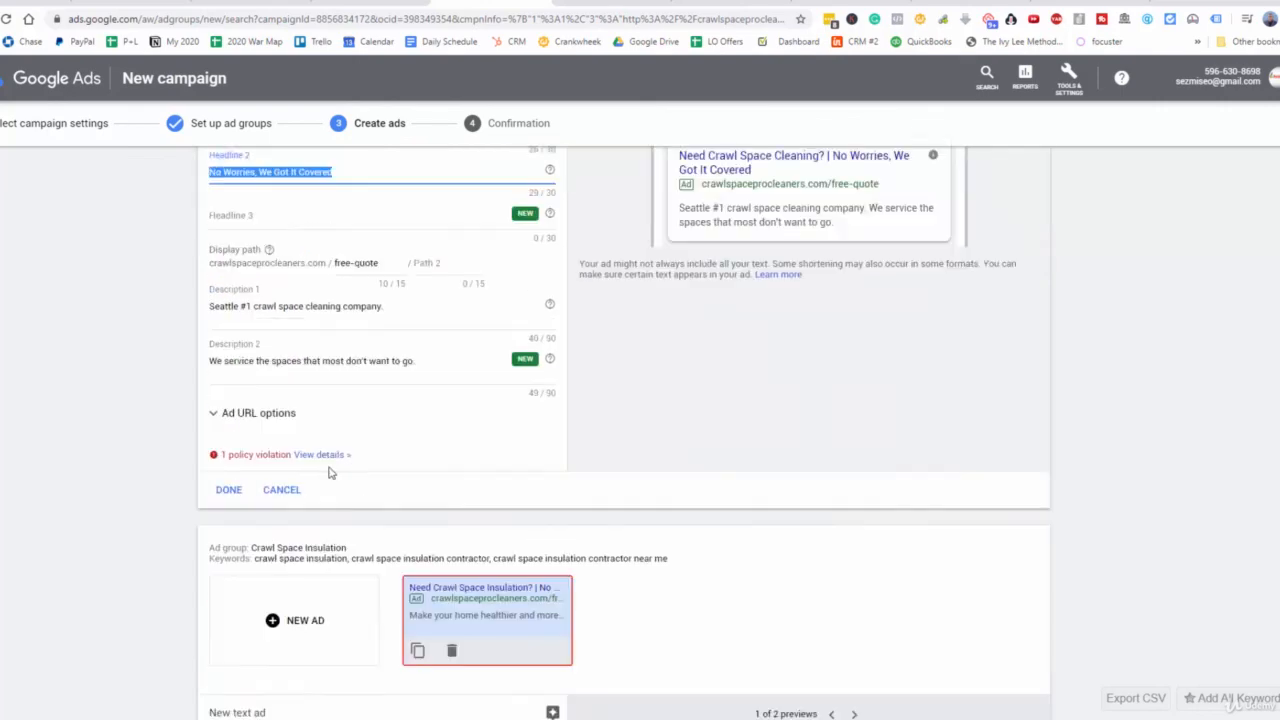
scroll(256, 477, down, 2)
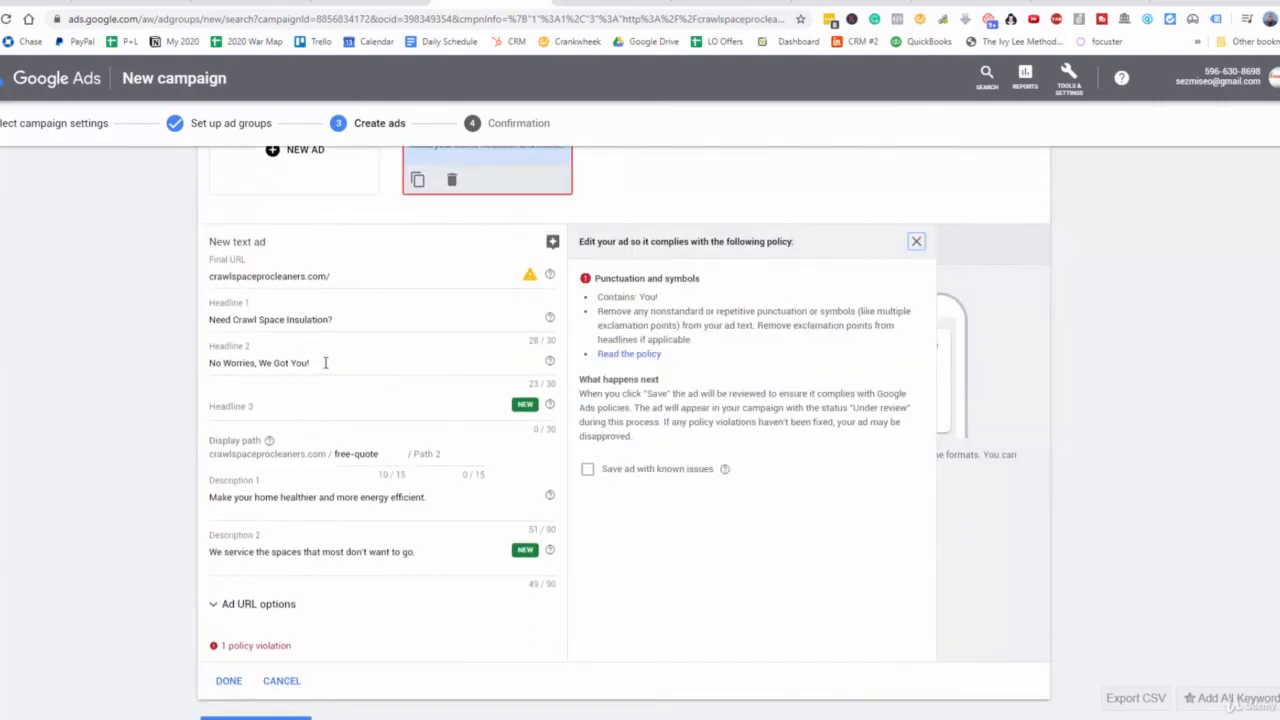
drag(326, 363, 260, 362)
key(ctrl+v)
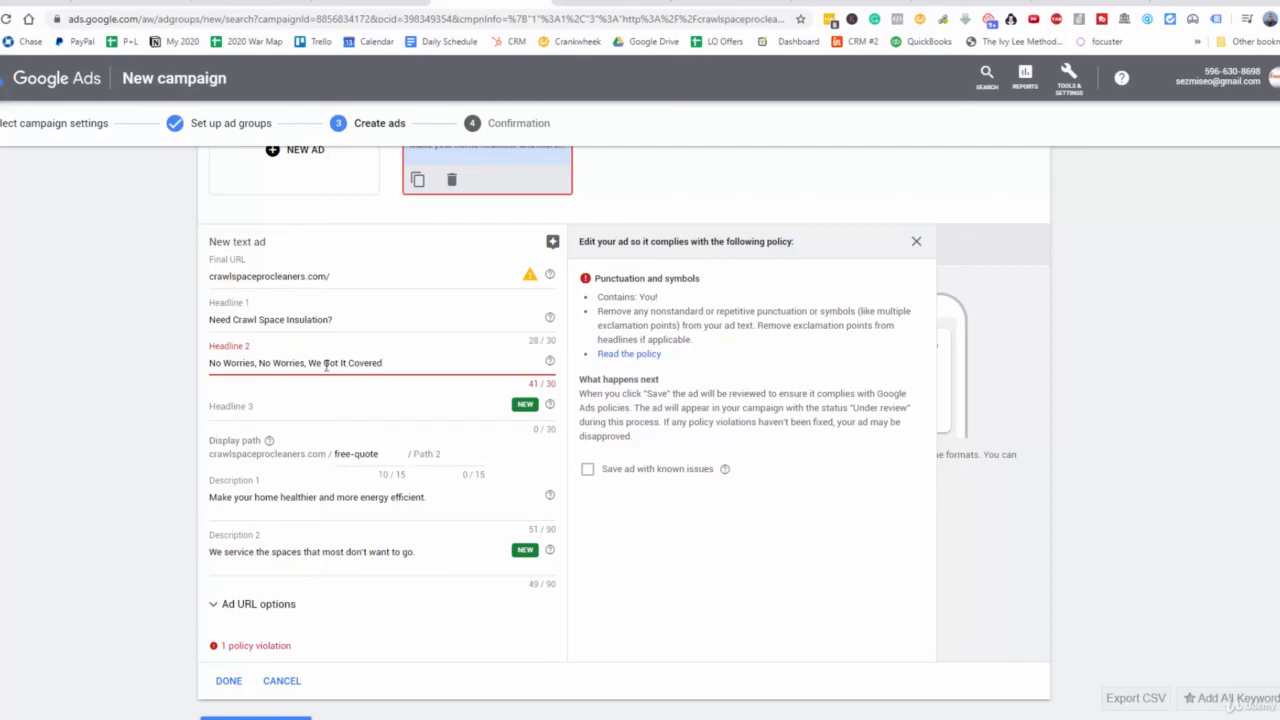
drag(394, 361, 180, 365)
key(ctrl+v)
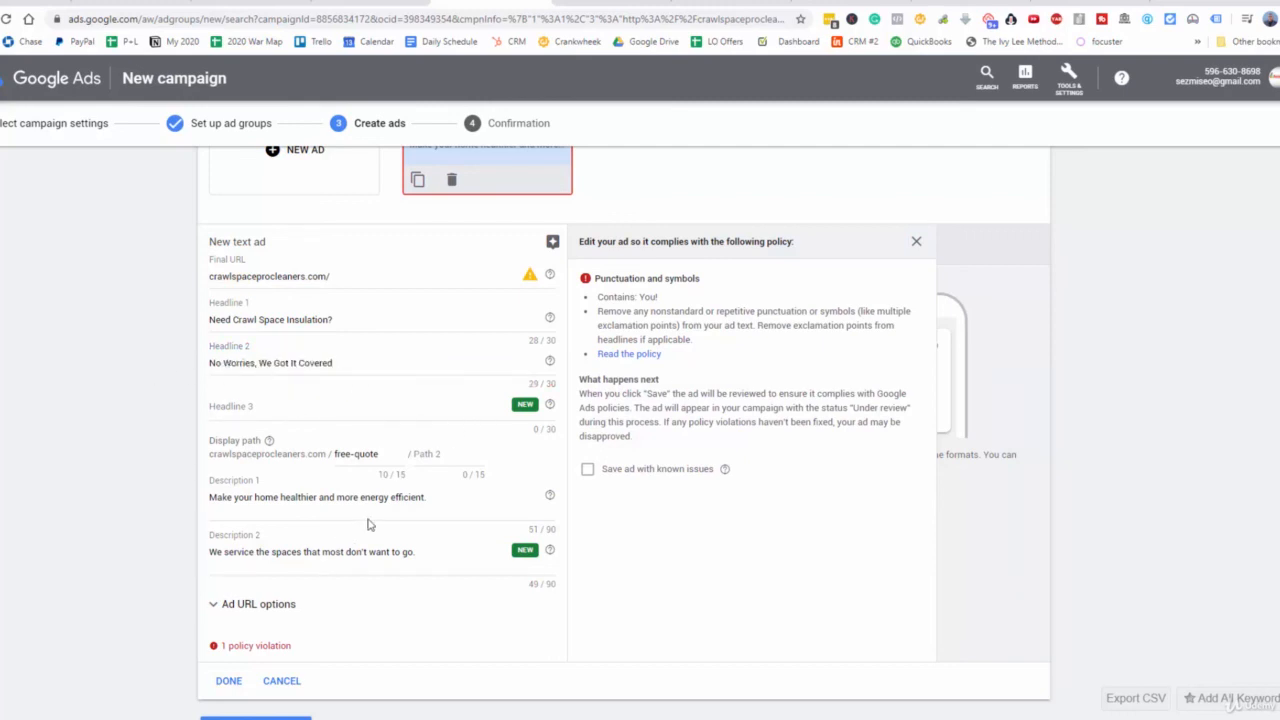
Close the policy details and save the corrected ads, continuing past the confirmation page to the campaign.
click(916, 245)
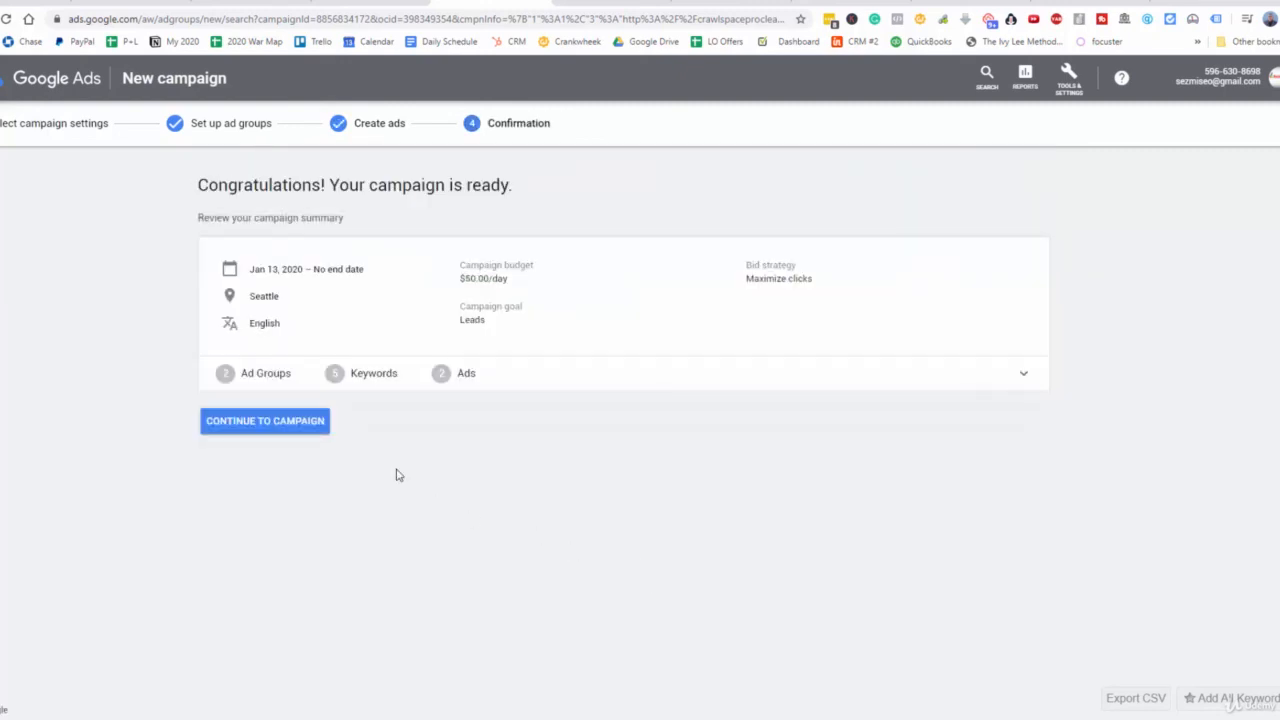
click(243, 428)
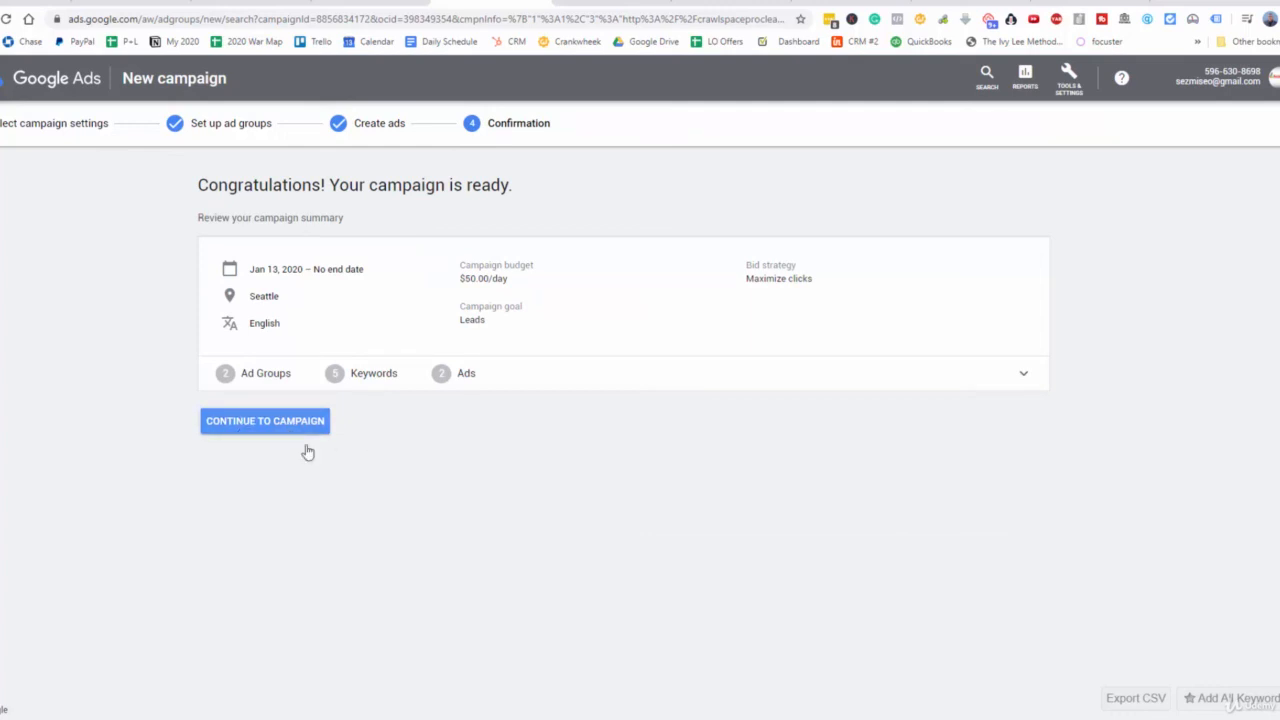